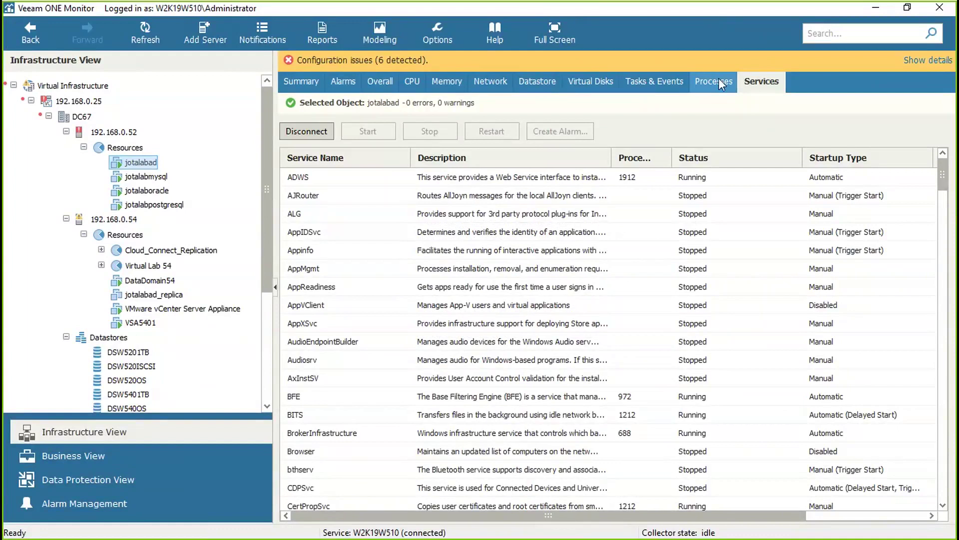
# - Check jotalabad's running processes, then show the Summary for host 192.168.0.52
pyautogui.click(718, 80)
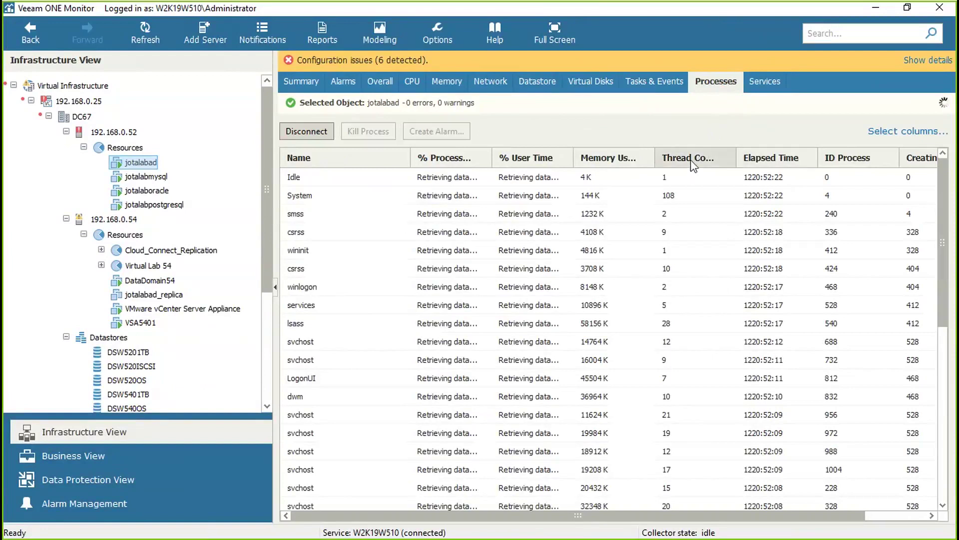
pyautogui.click(113, 133)
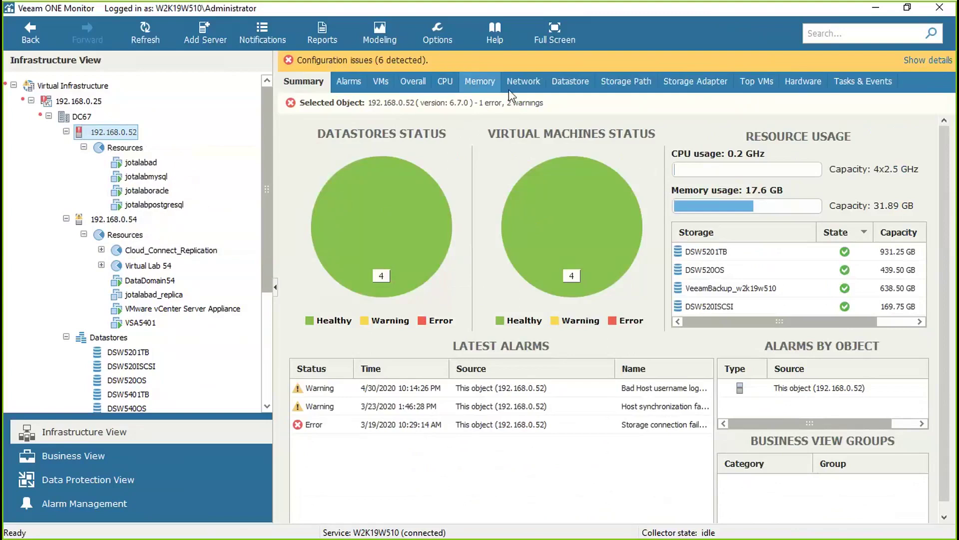
# - View host 192.168.0.52's last-hour network and datastore latency charts, then switch to datacenter DC67
pyautogui.click(524, 83)
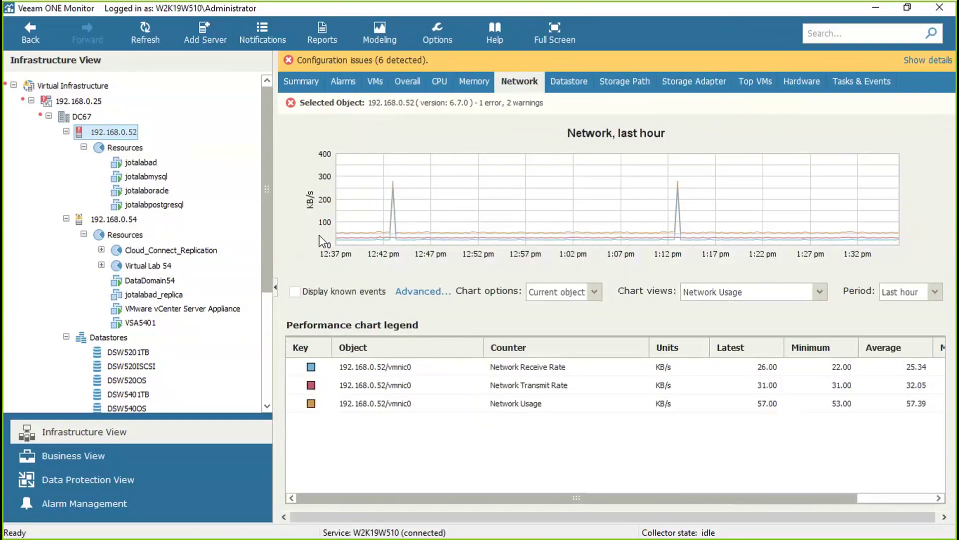
pyautogui.moveTo(688, 221)
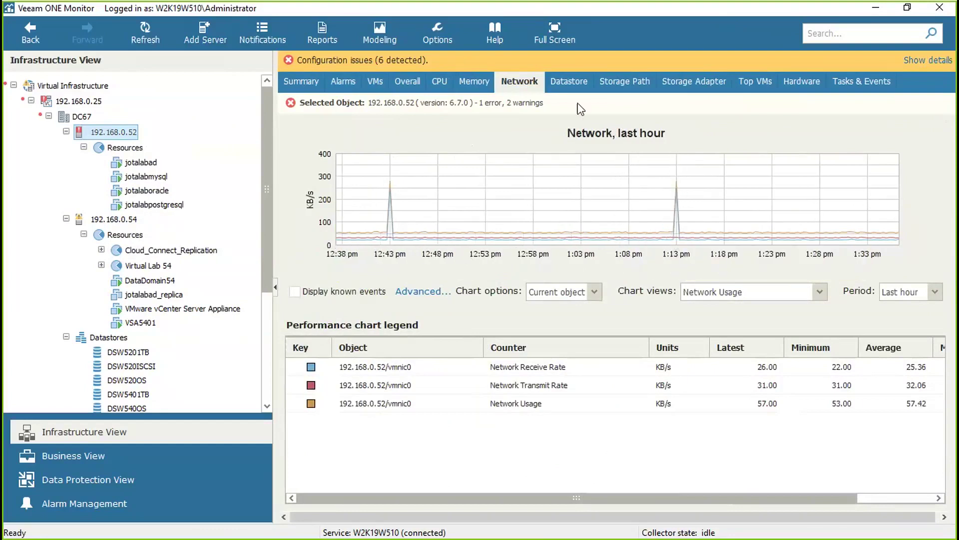
pyautogui.click(568, 81)
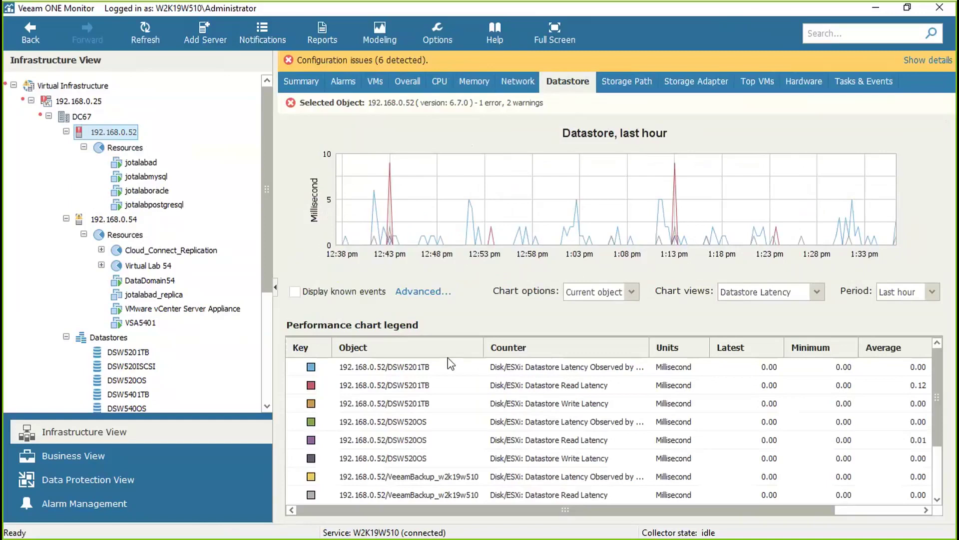
pyautogui.click(82, 118)
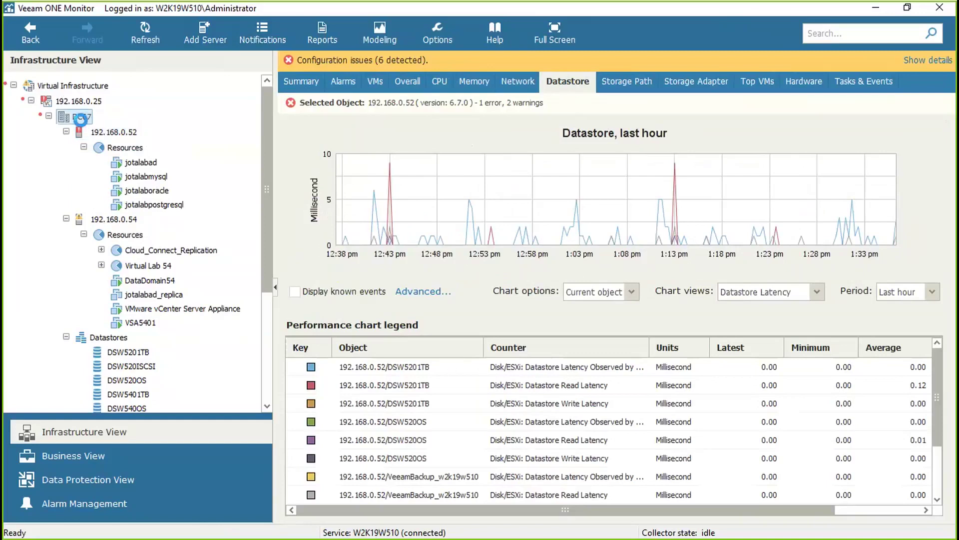
# - Show DC67's status summary, then the Data Protection View for backup server 192.168.0.51
pyautogui.click(298, 88)
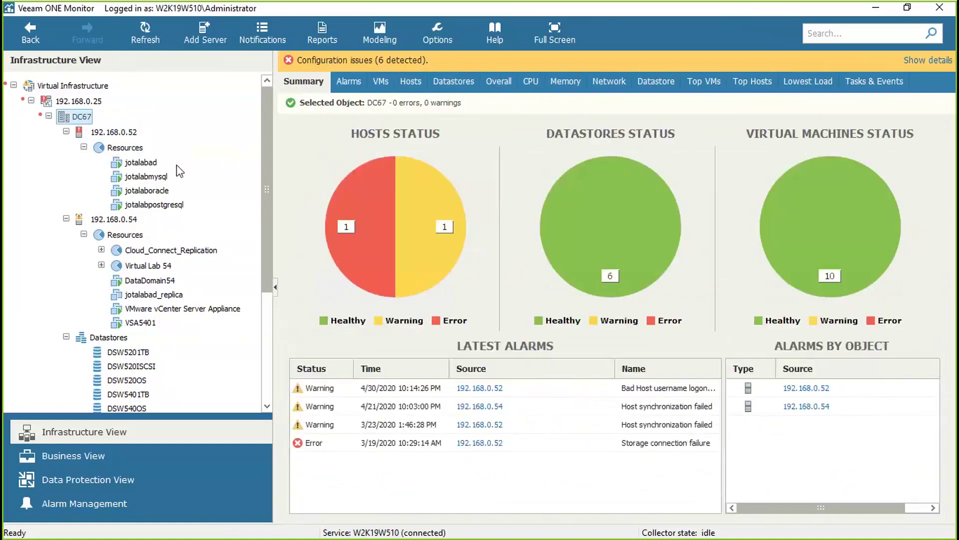
pyautogui.click(77, 477)
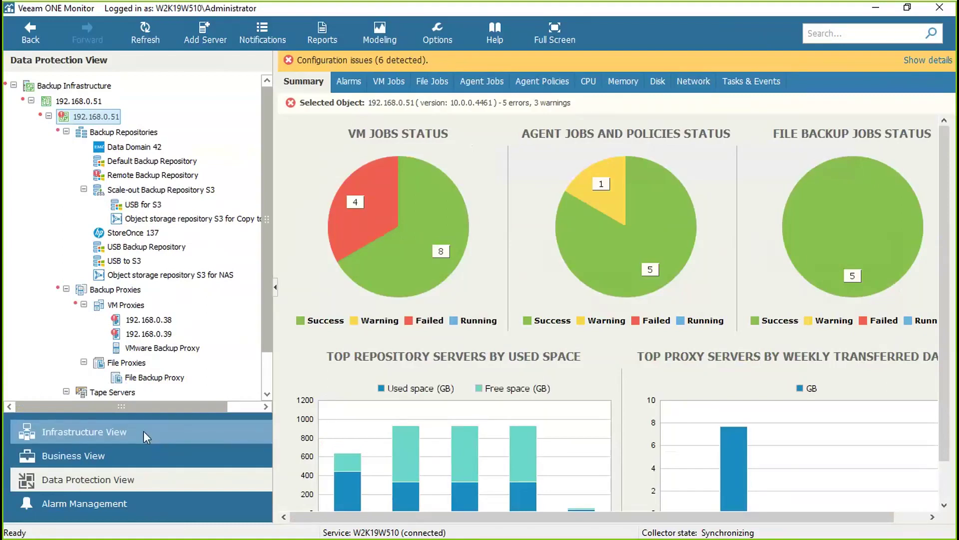
# - Browse the S3 copy-to-cloud, Data Domain 42, StoreOnce 137 and USB Backup Repository summaries, then return to Infrastructure View
pyautogui.click(148, 219)
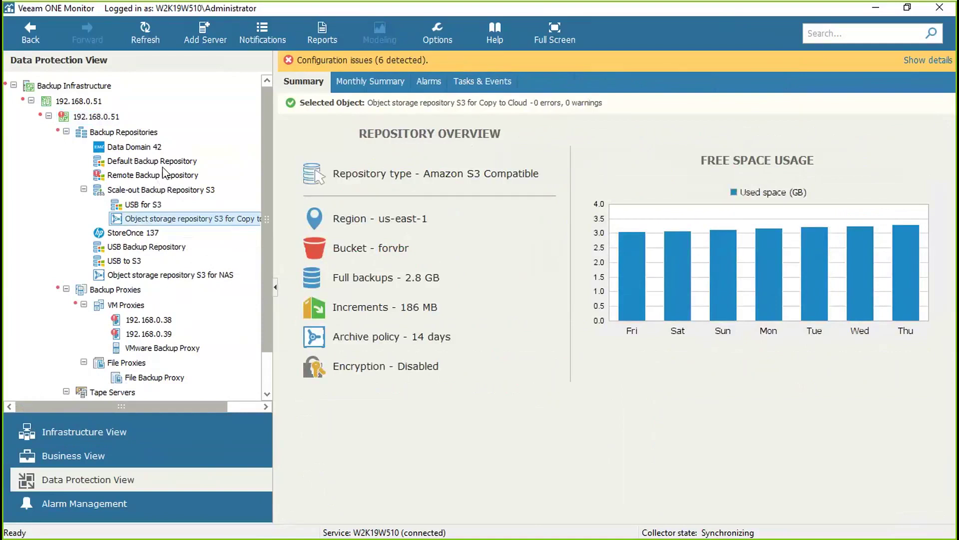
pyautogui.click(142, 148)
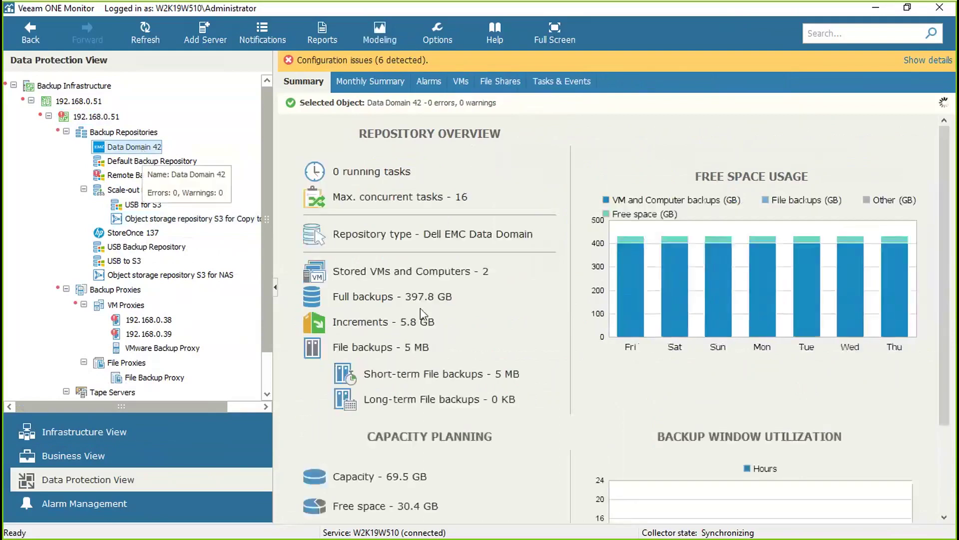
pyautogui.scroll(-3, 377, 328)
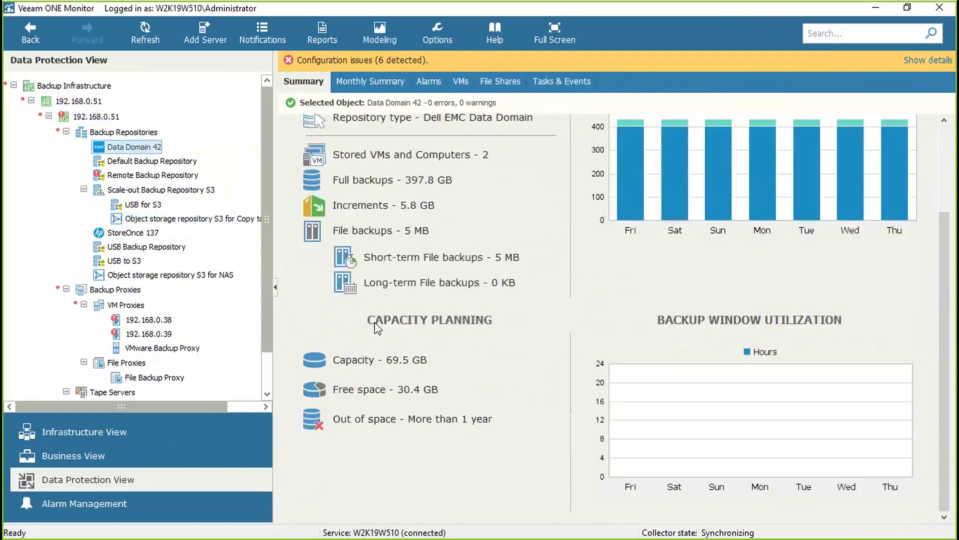
pyautogui.scroll(3, 378, 328)
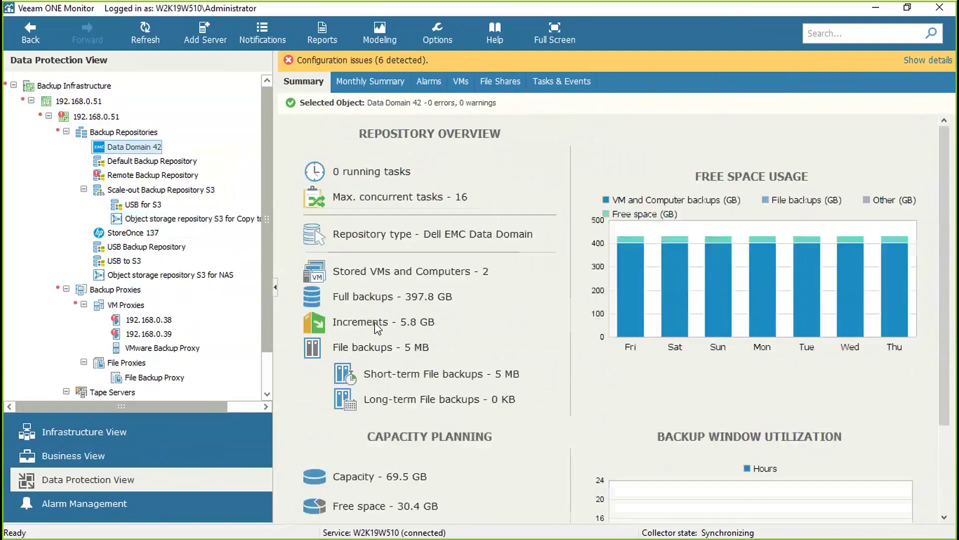
pyautogui.click(123, 236)
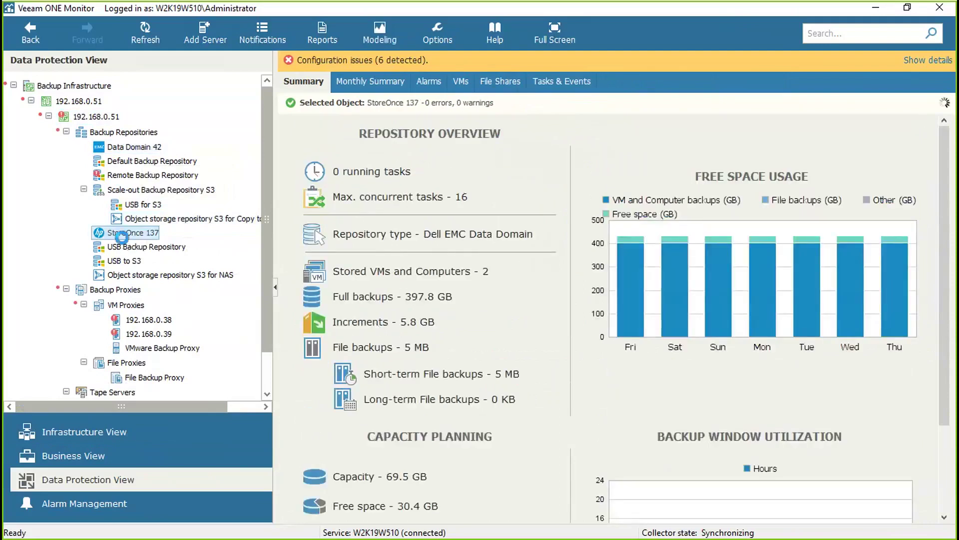
pyautogui.scroll(-3, 442, 308)
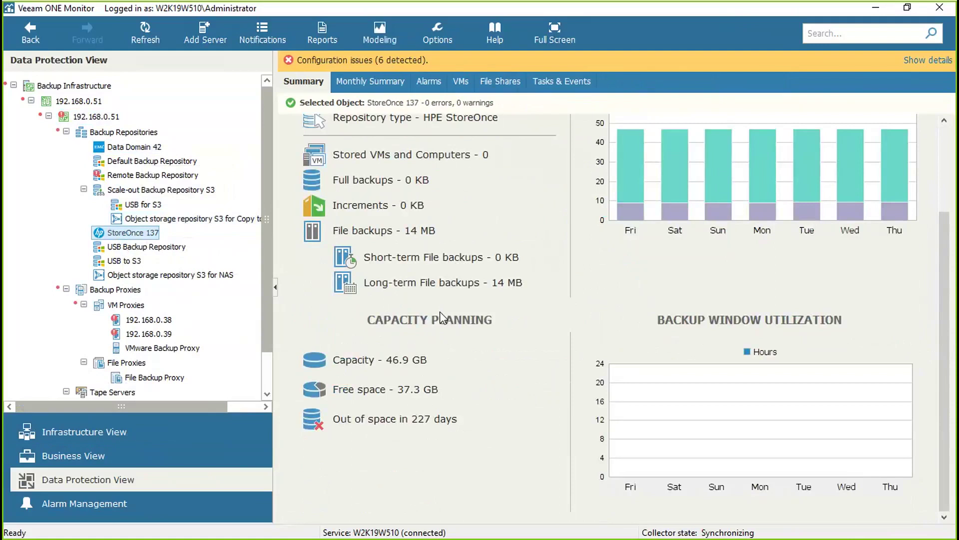
pyautogui.click(154, 247)
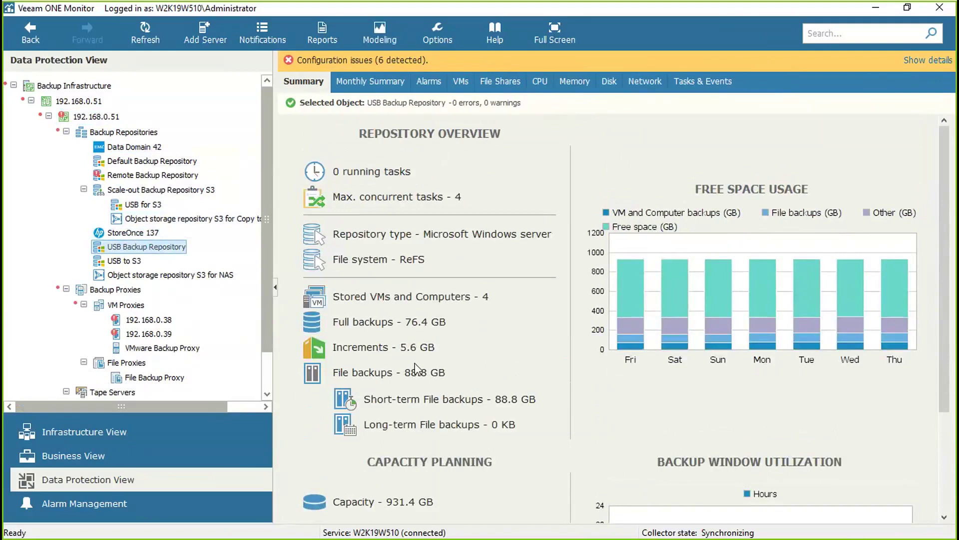
pyautogui.scroll(-3, 416, 368)
pyautogui.click(66, 434)
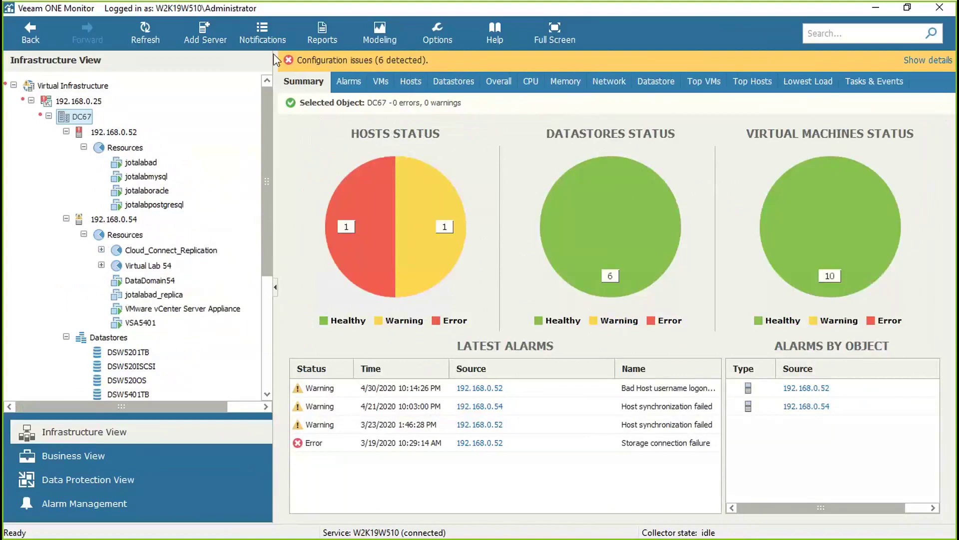
# - Browse the VM reports list, then show VMware Virtual Machine alarm definitions in Alarm Management
pyautogui.press('Down')
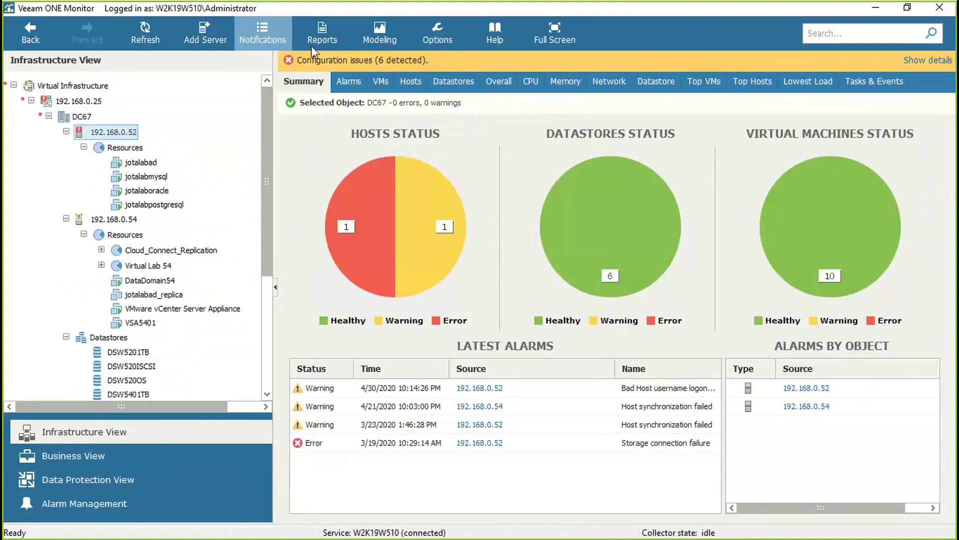
pyautogui.click(320, 40)
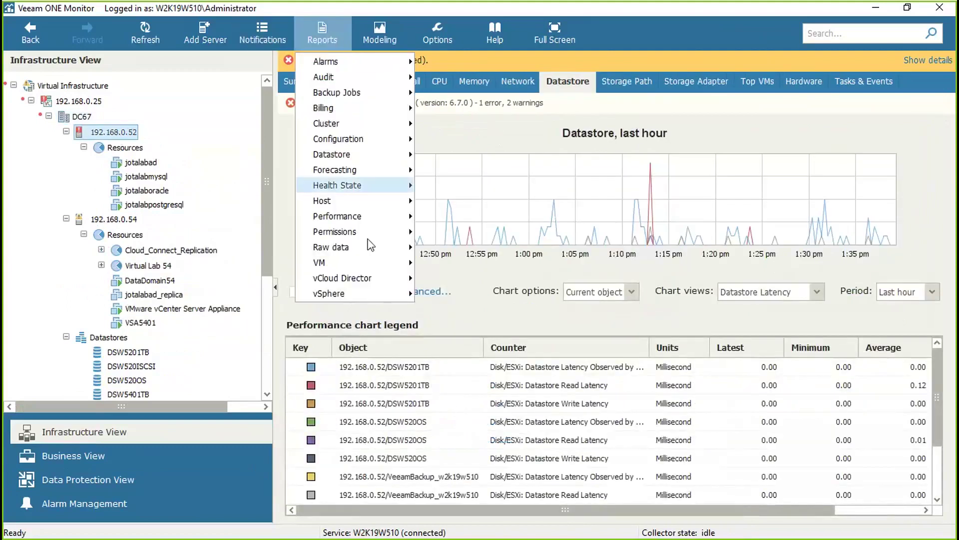
pyautogui.moveTo(377, 265)
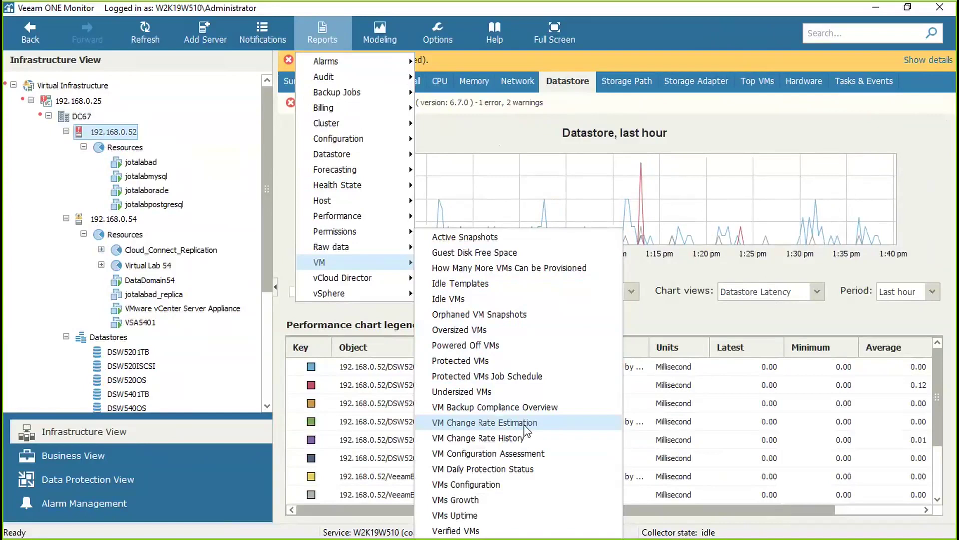
pyautogui.click(81, 508)
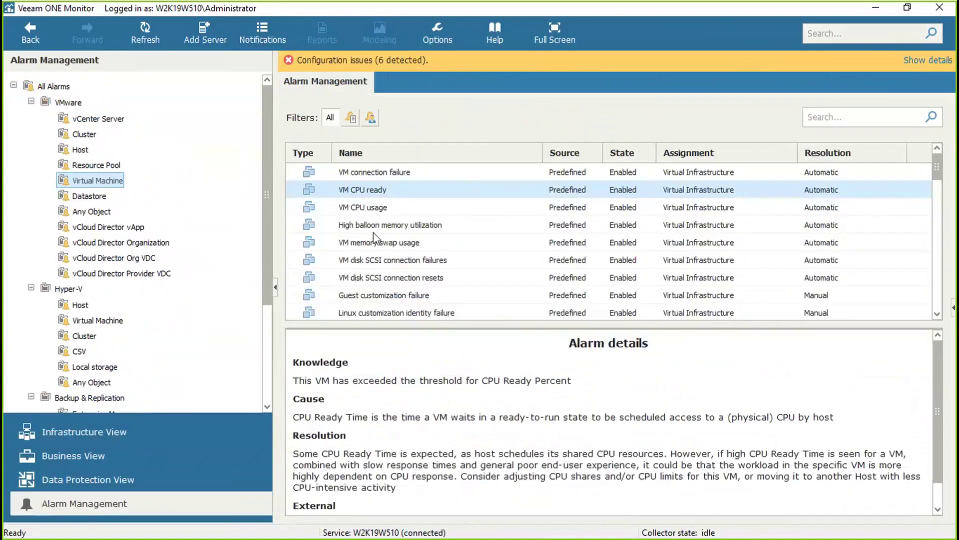
pyautogui.rightClick(376, 190)
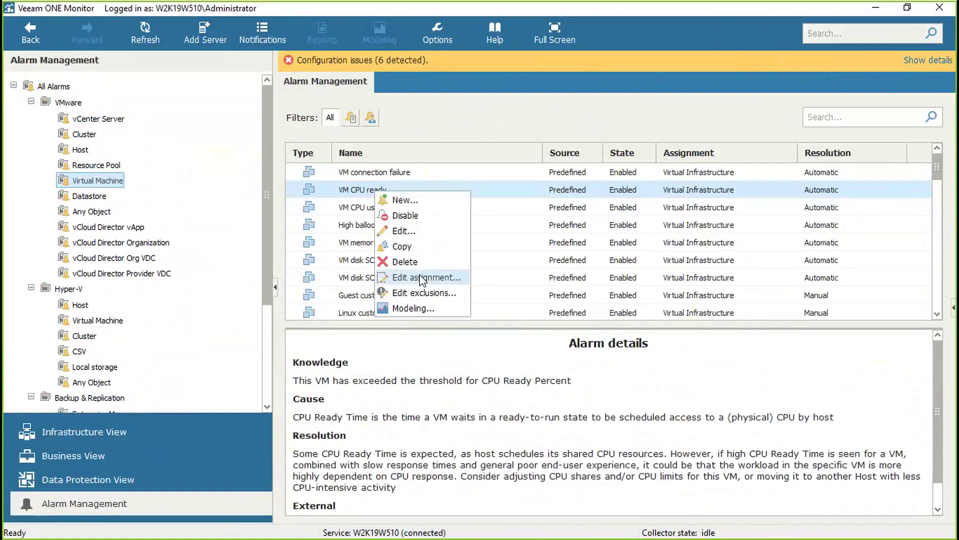
pyautogui.click(402, 231)
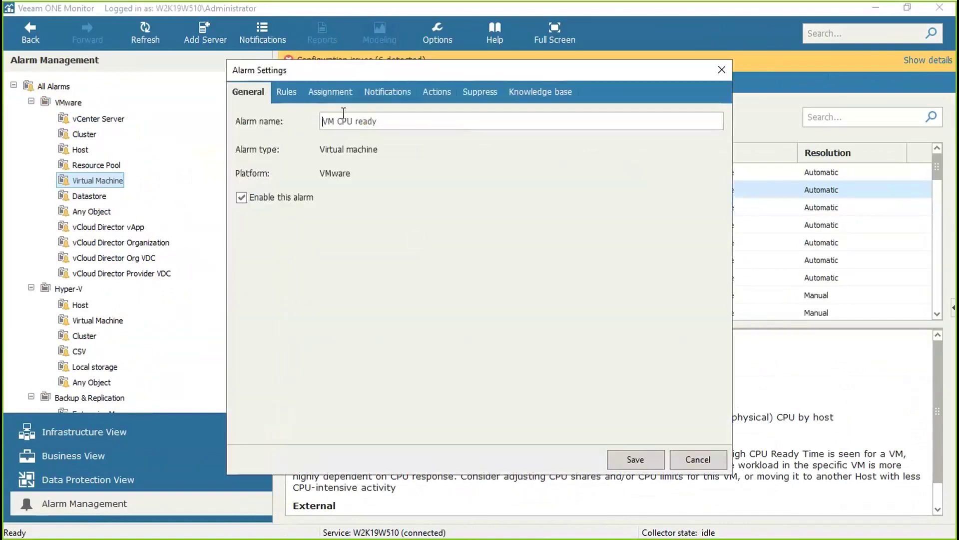
pyautogui.click(286, 92)
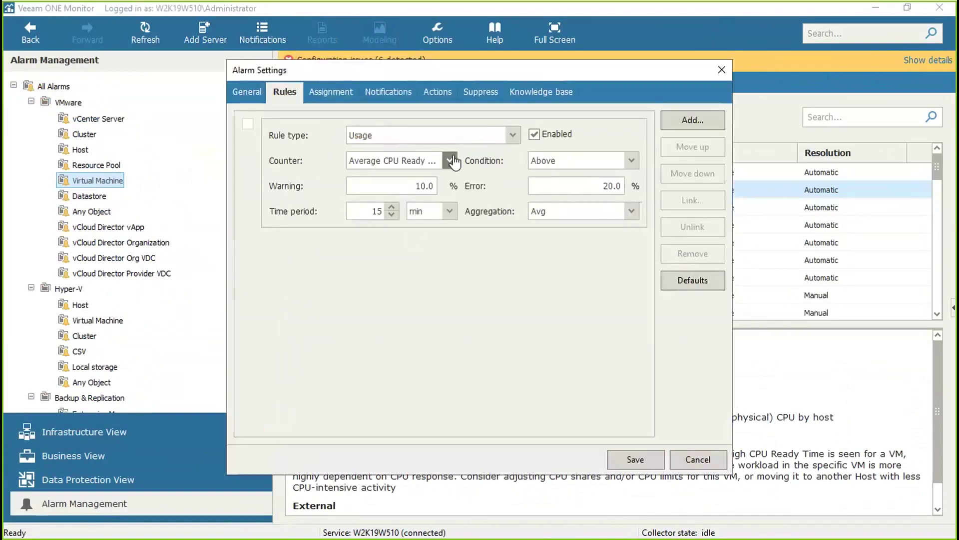
pyautogui.click(453, 160)
pyautogui.click(316, 161)
pyautogui.click(385, 92)
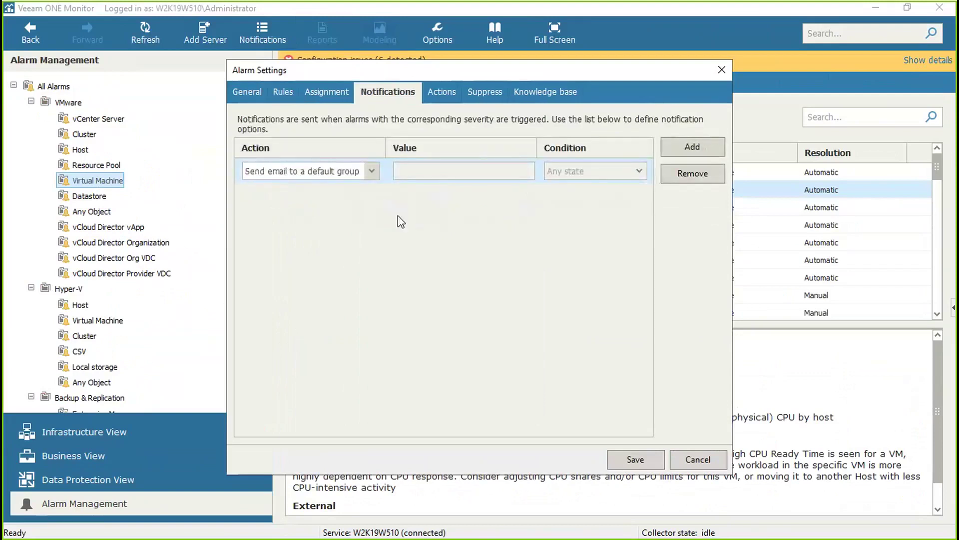
pyautogui.click(371, 171)
pyautogui.click(465, 227)
pyautogui.click(442, 96)
pyautogui.click(699, 137)
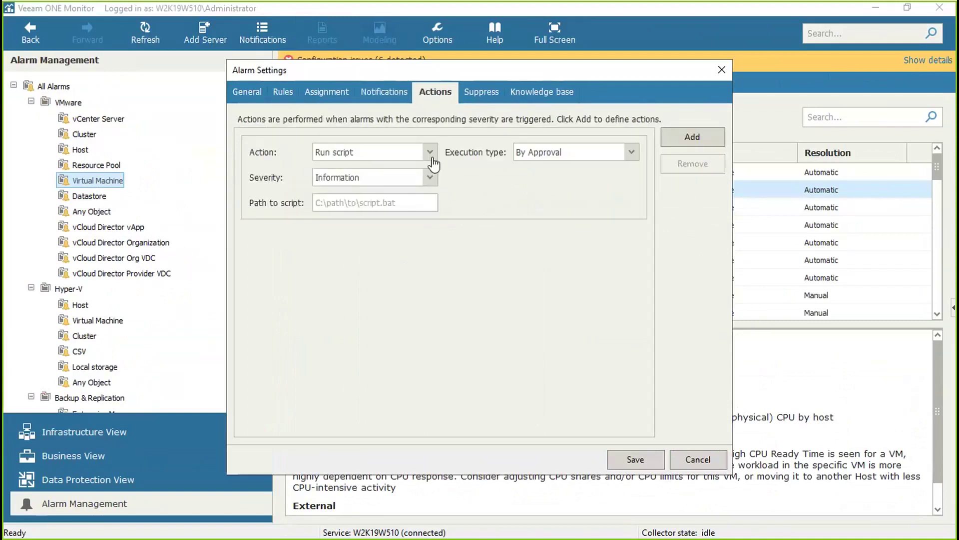
pyautogui.click(429, 154)
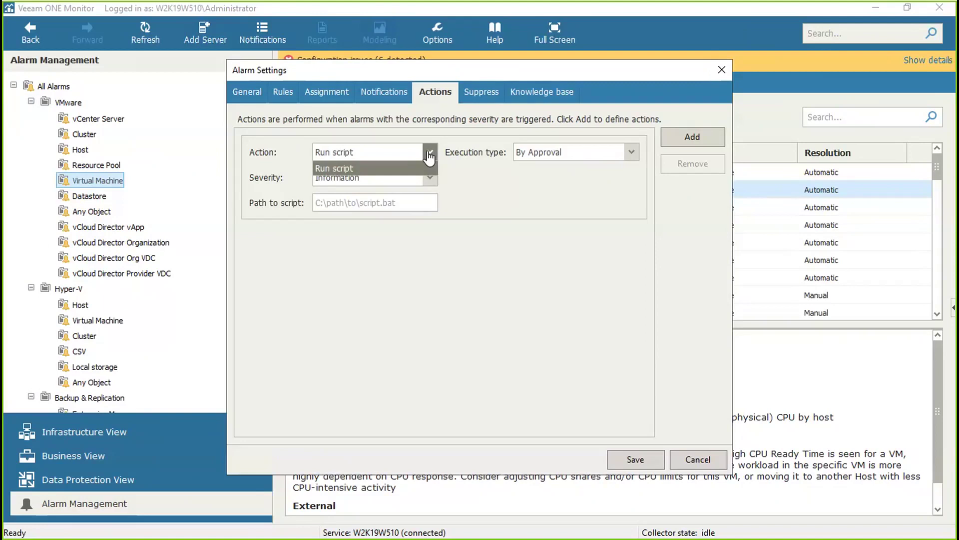
pyautogui.click(702, 466)
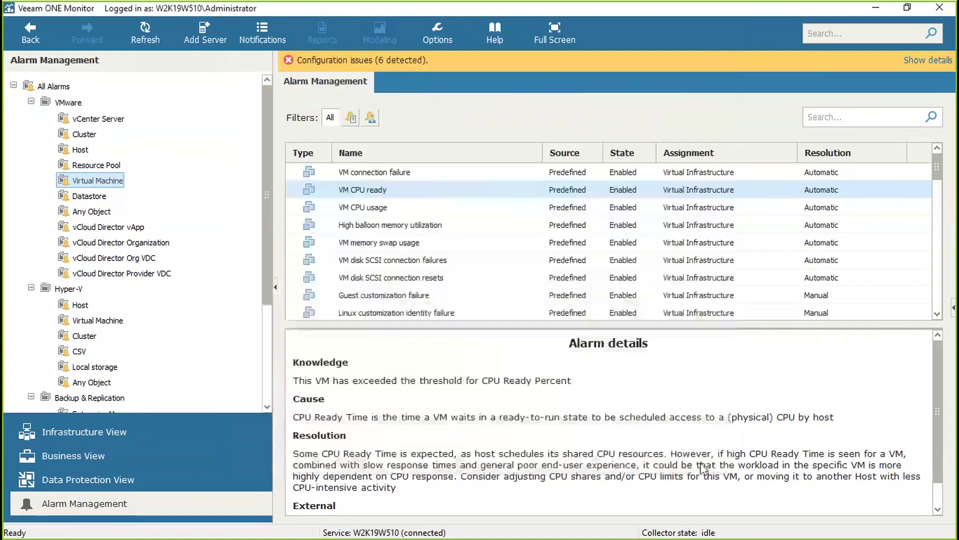
# - In Backup & Replication, bring up the context actions for the jotalabad replica under Replicas > Ready
pyautogui.click(173, 429)
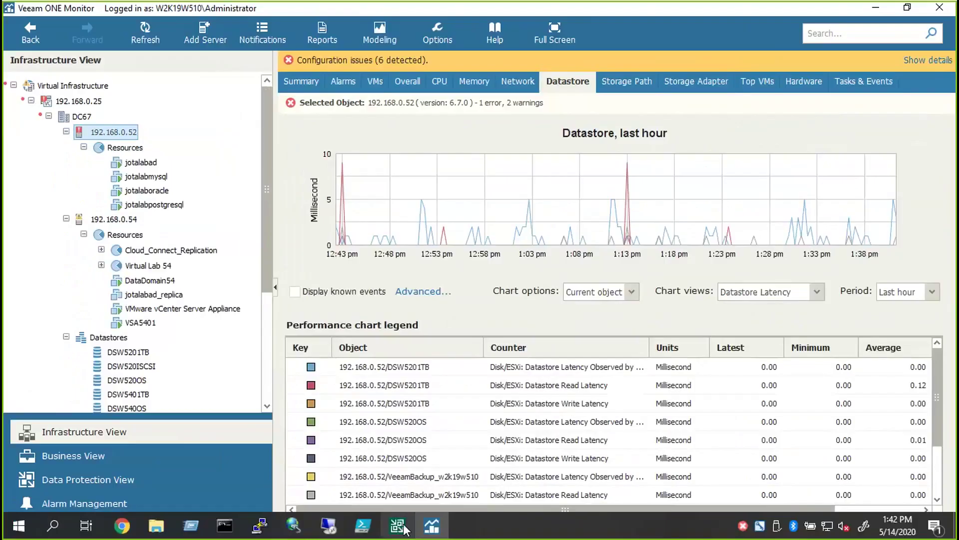
pyautogui.click(398, 525)
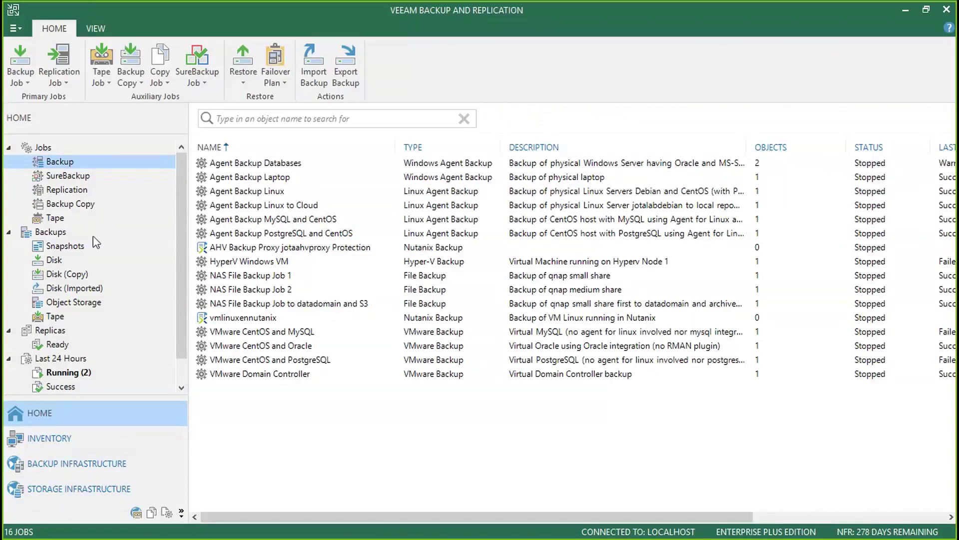
pyautogui.click(79, 193)
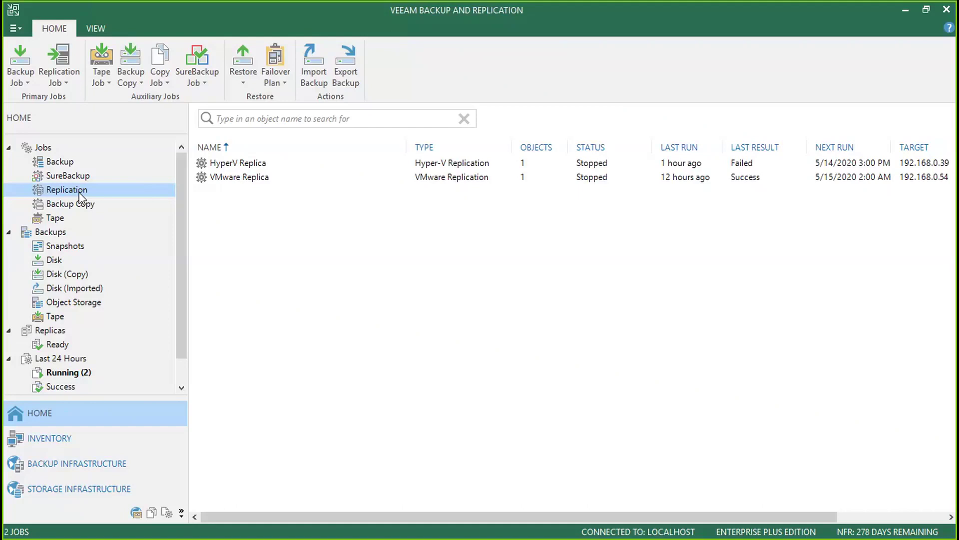
pyautogui.click(58, 344)
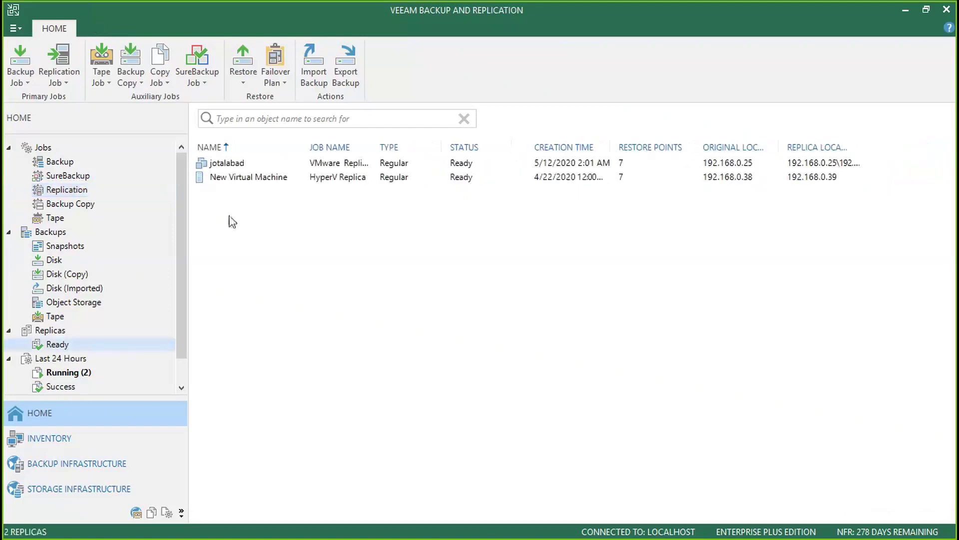
pyautogui.click(237, 165)
pyautogui.rightClick(238, 166)
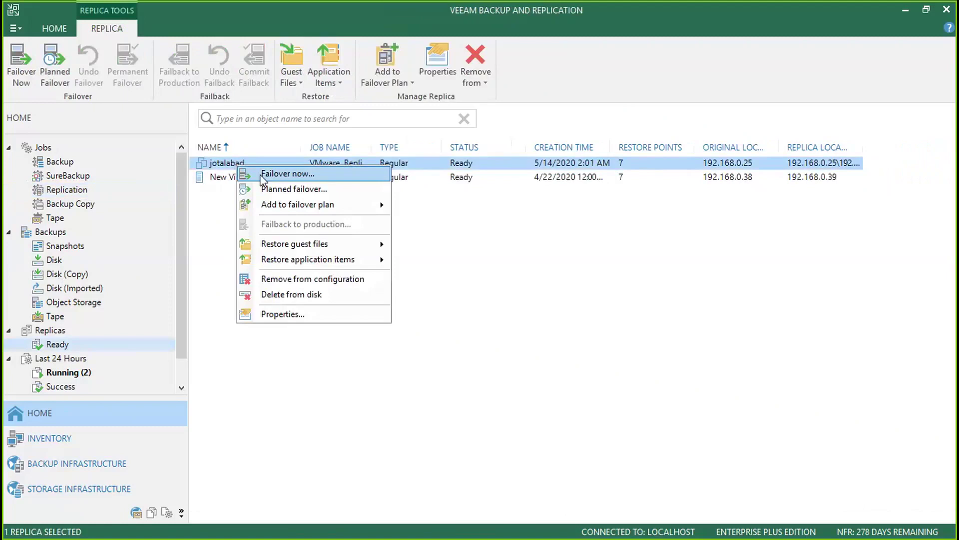
# - From Backup Infrastructure > Backup Repositories, launch the Add Backup Repository wizard
pyautogui.click(108, 465)
pyautogui.click(83, 175)
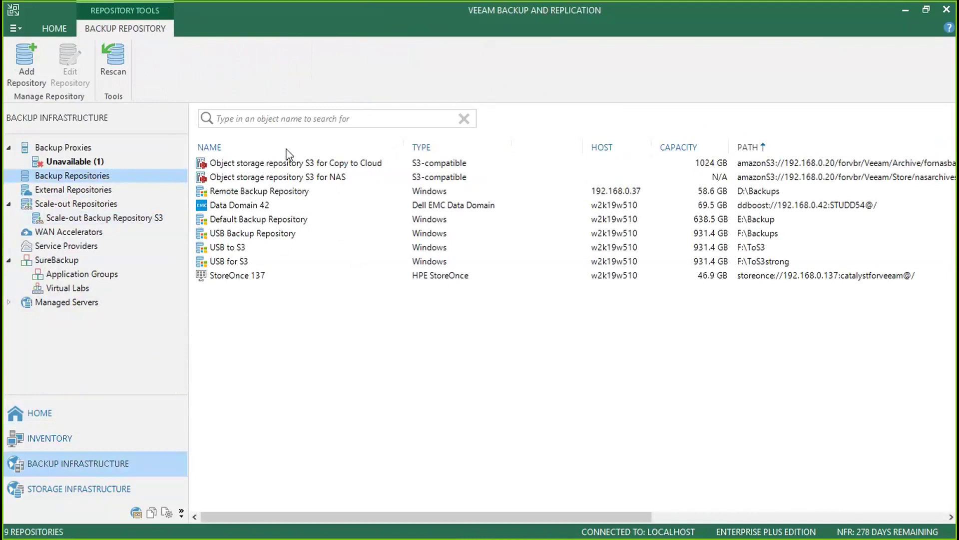
pyautogui.rightClick(323, 325)
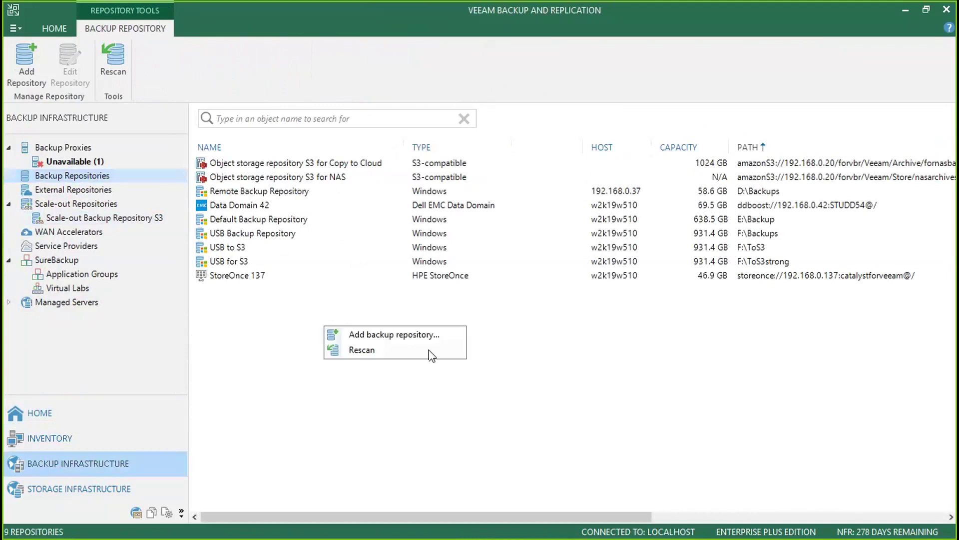
pyautogui.click(434, 339)
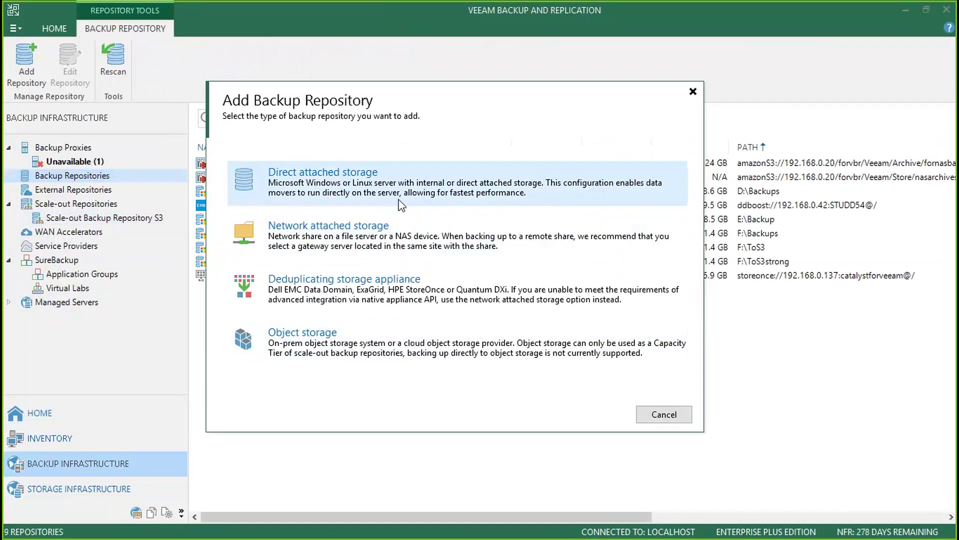
# - Preview the Deduplicating storage appliance and Object storage options, then cancel the wizard
pyautogui.click(367, 279)
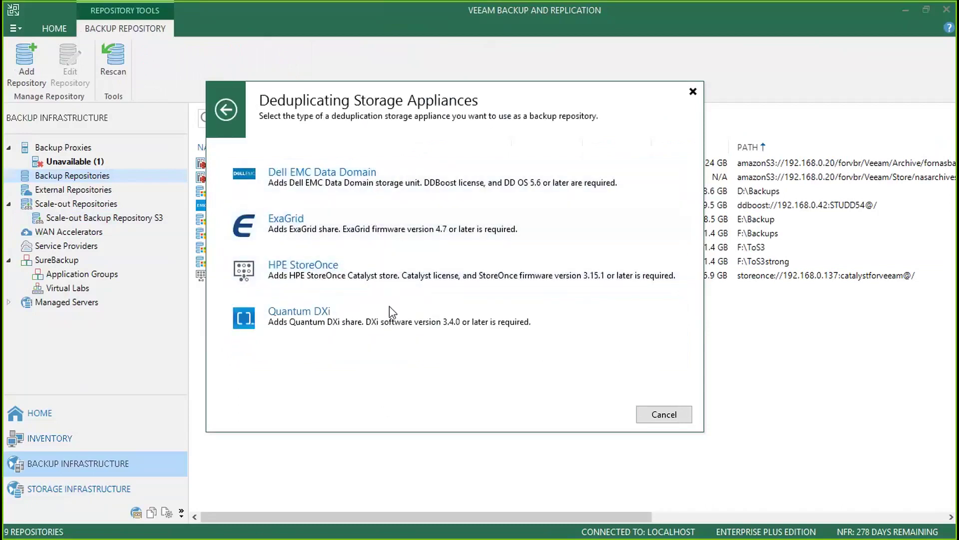
pyautogui.click(225, 110)
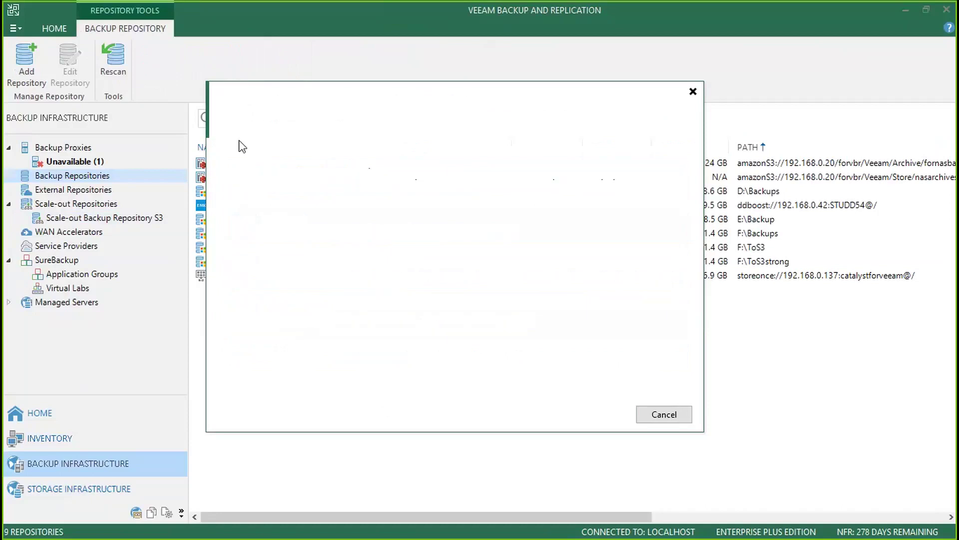
pyautogui.click(365, 352)
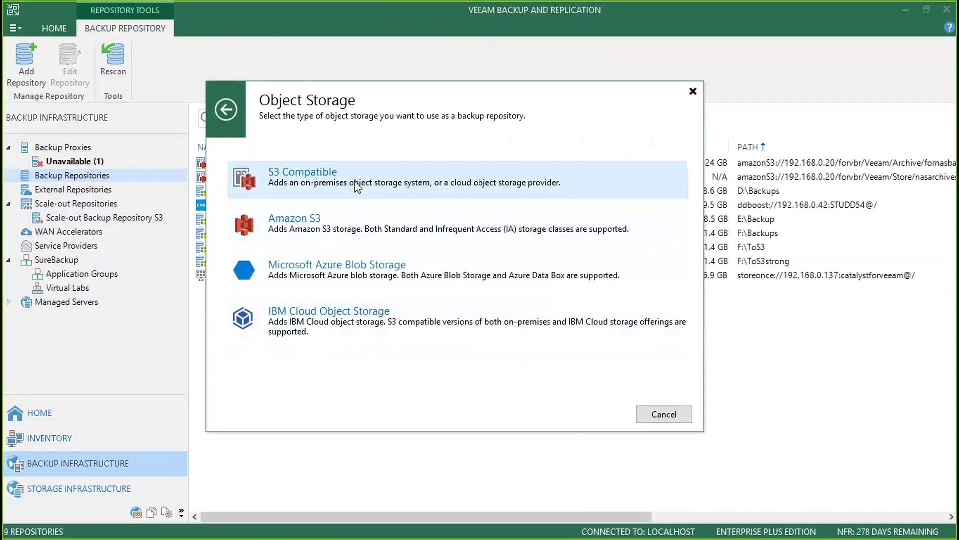
pyautogui.click(315, 174)
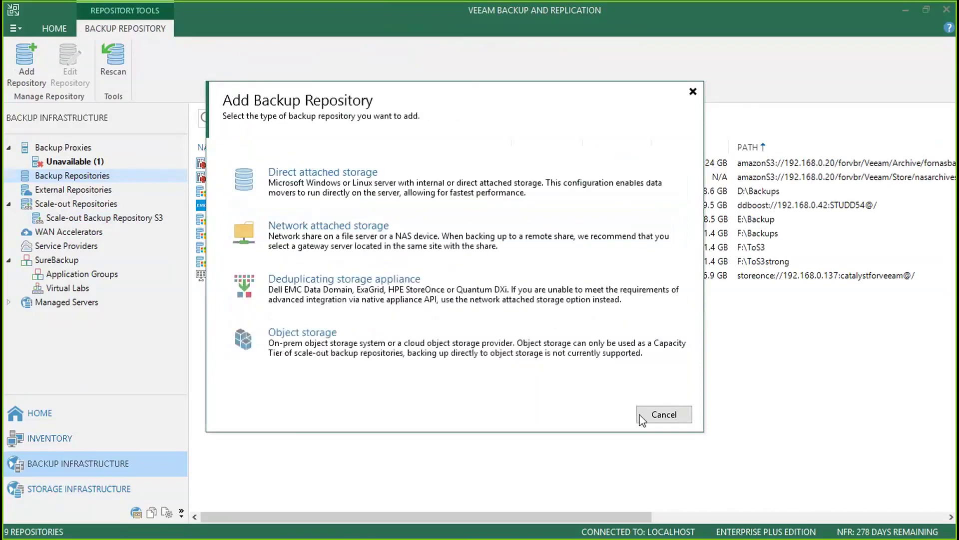
pyautogui.click(659, 473)
# - Inspect the S3 object storage and USB for S3 extents, then view Scale-out Backup Repository S3's Performance Tier settings
pyautogui.click(102, 219)
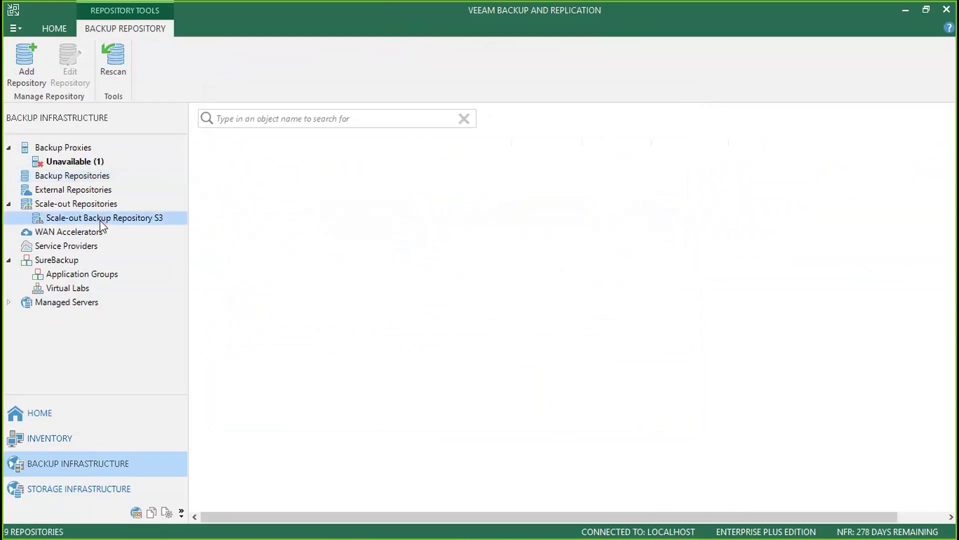
pyautogui.click(249, 162)
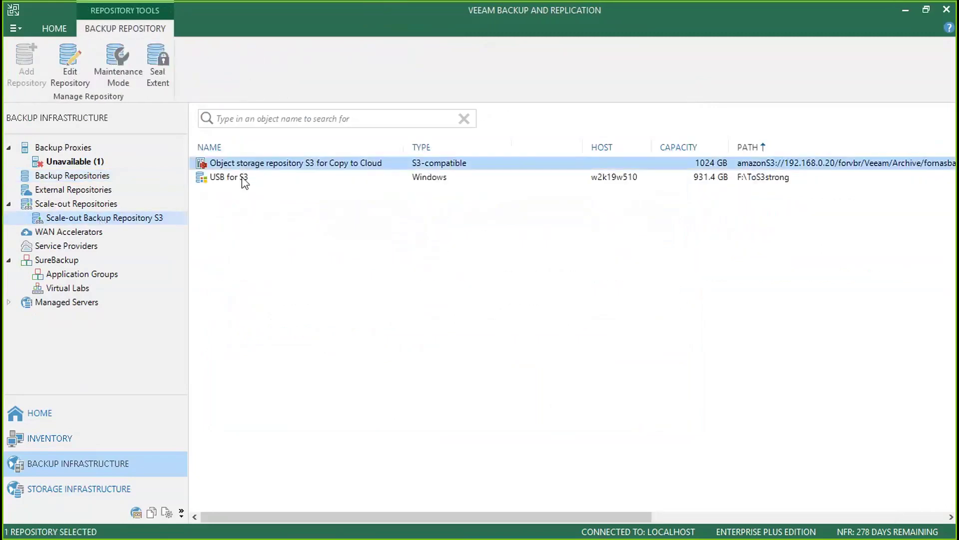
pyautogui.click(244, 178)
pyautogui.rightClick(143, 219)
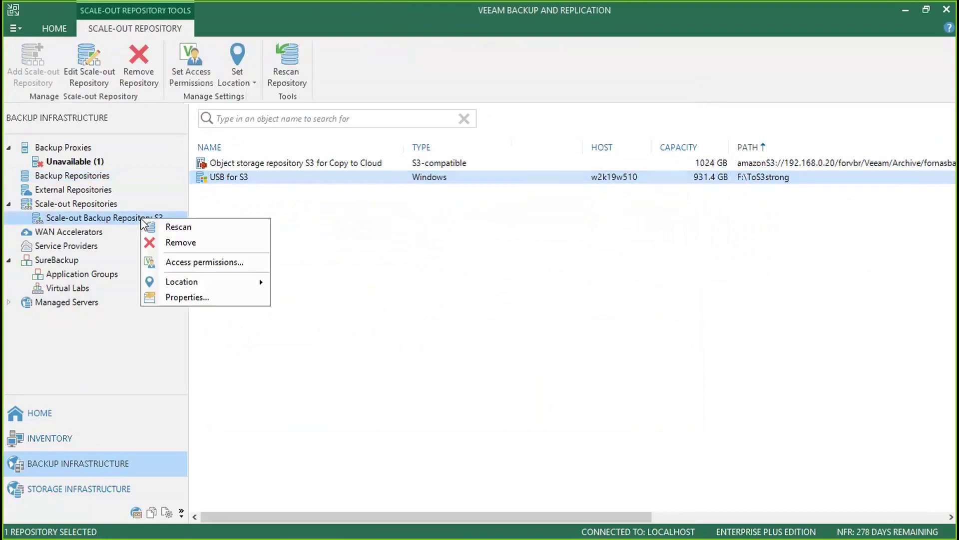
pyautogui.click(215, 298)
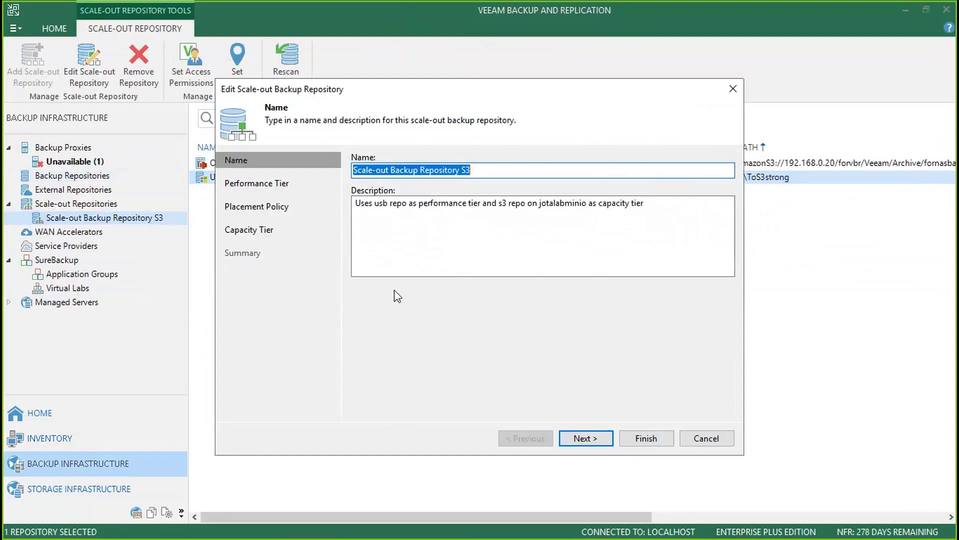
pyautogui.click(282, 190)
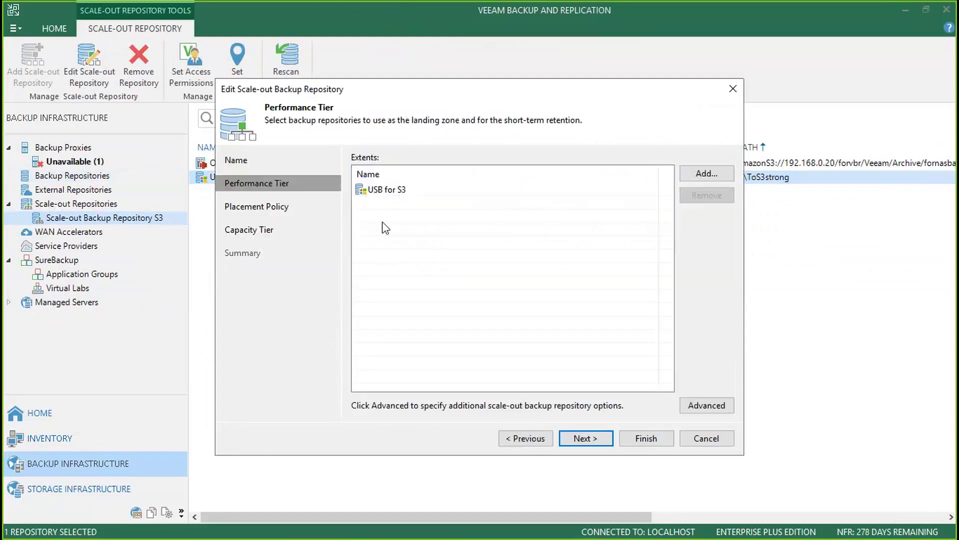
pyautogui.click(394, 194)
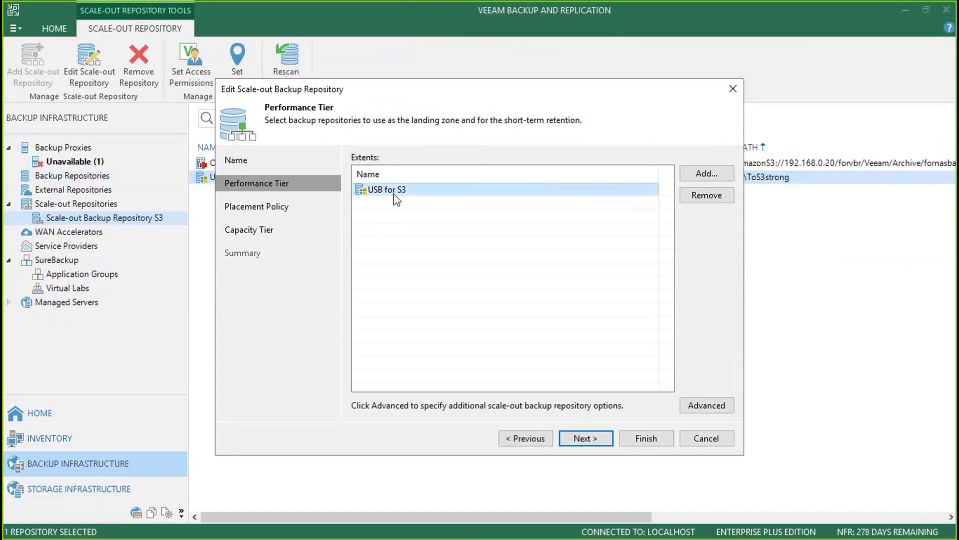
# - On the Capacity Tier, toggle moving older backups on and off, then exit without applying changes
pyautogui.click(256, 232)
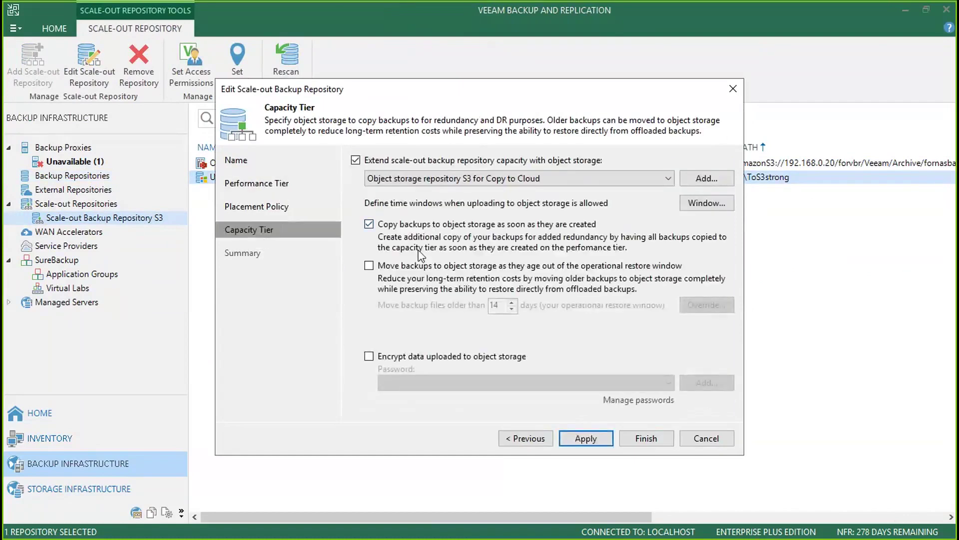
pyautogui.click(417, 269)
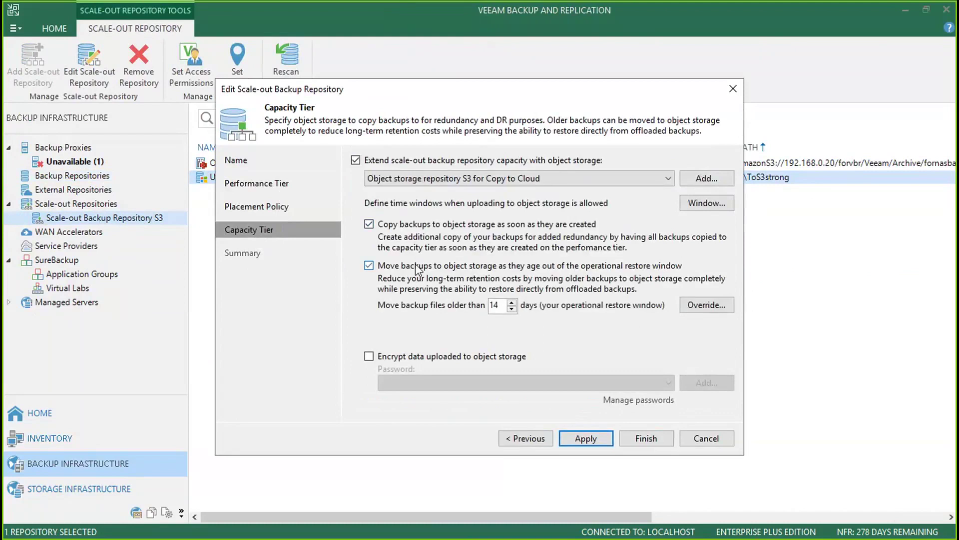
pyautogui.click(417, 270)
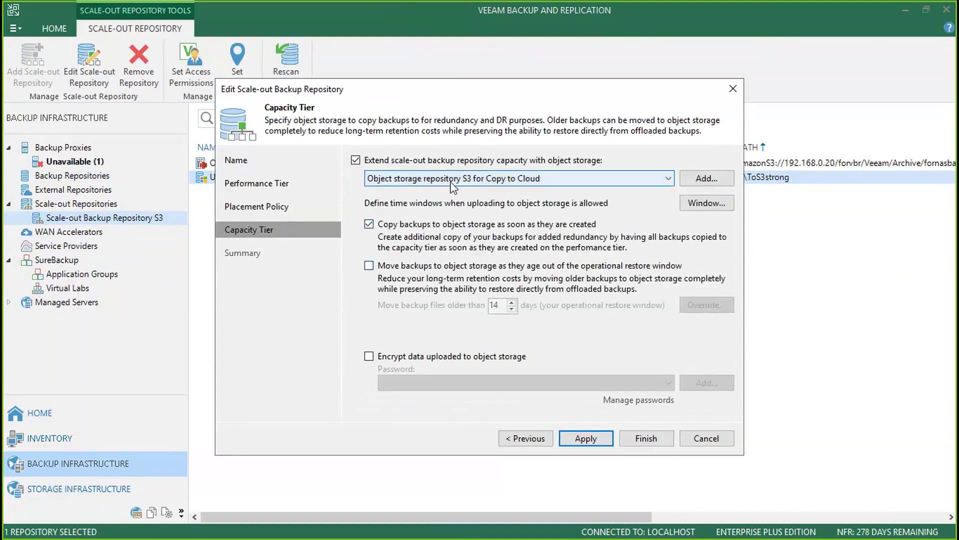
pyautogui.click(480, 179)
pyautogui.click(485, 157)
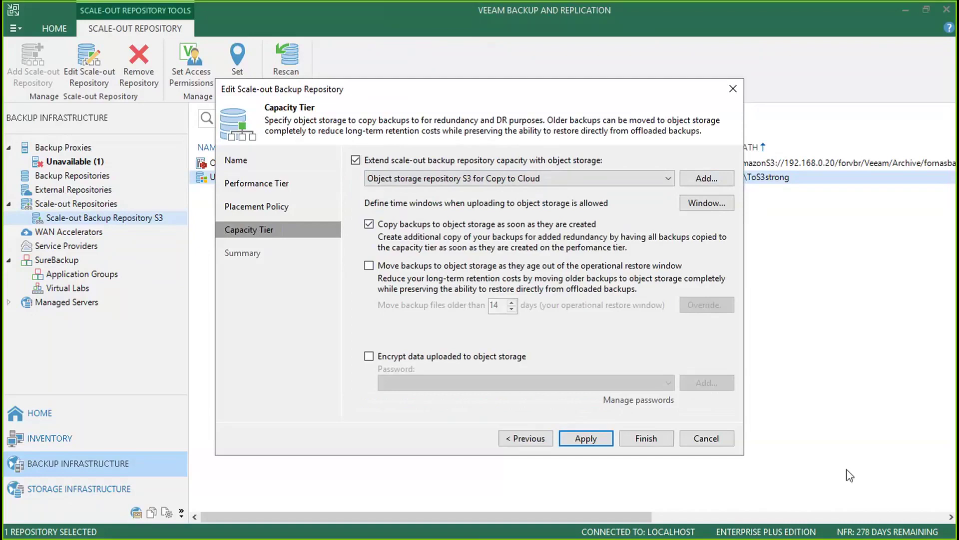
pyautogui.click(706, 438)
pyautogui.click(487, 292)
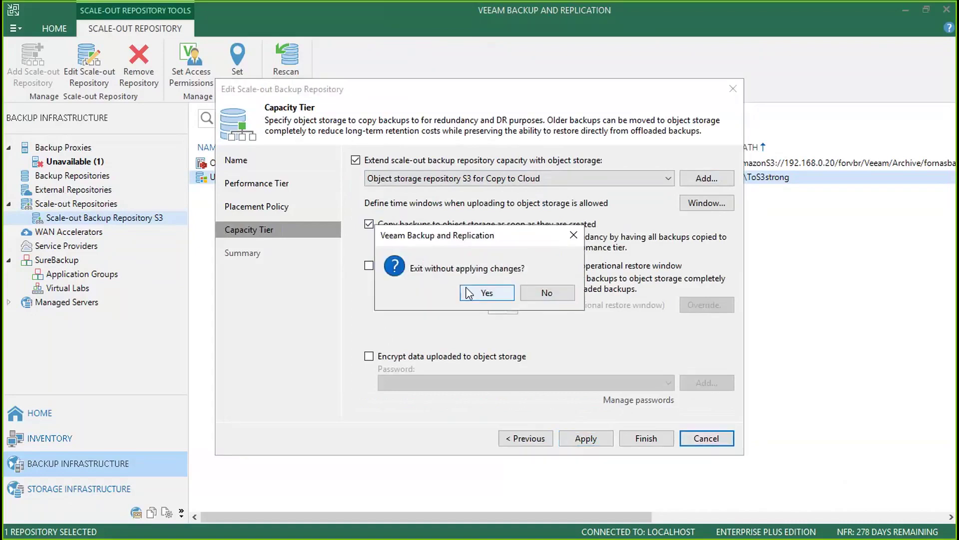
# - List the backups on disk and look over the CONSOLELAPTOP backup's restore options
pyautogui.click(39, 415)
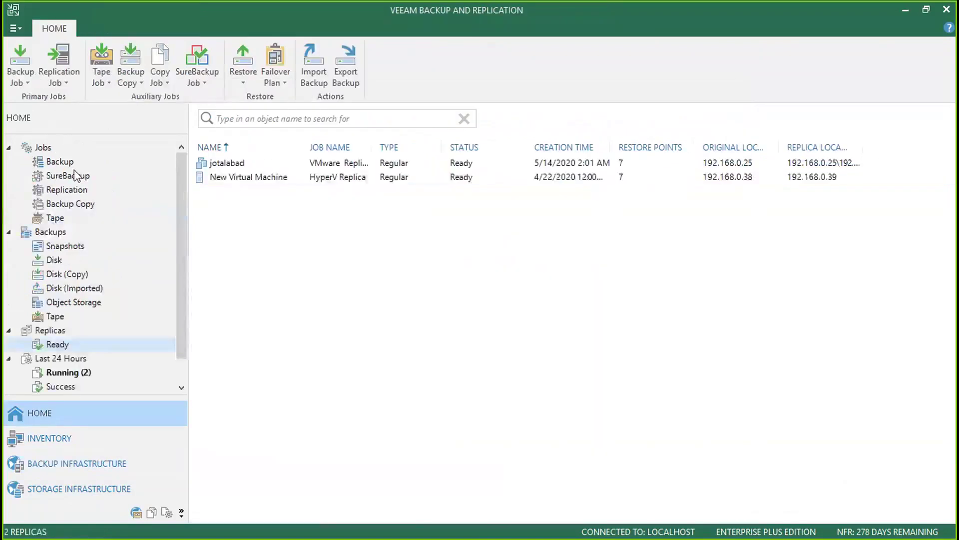
pyautogui.click(60, 161)
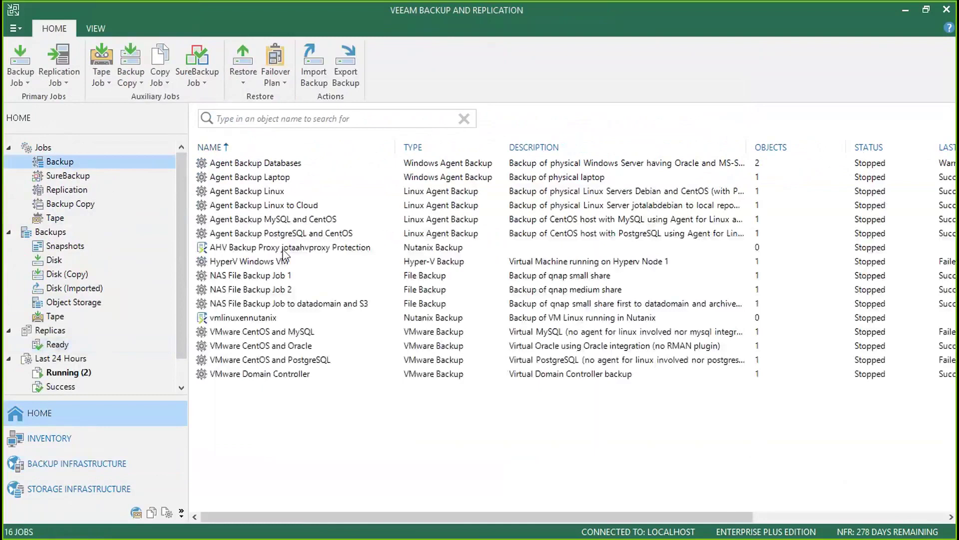
pyautogui.click(55, 261)
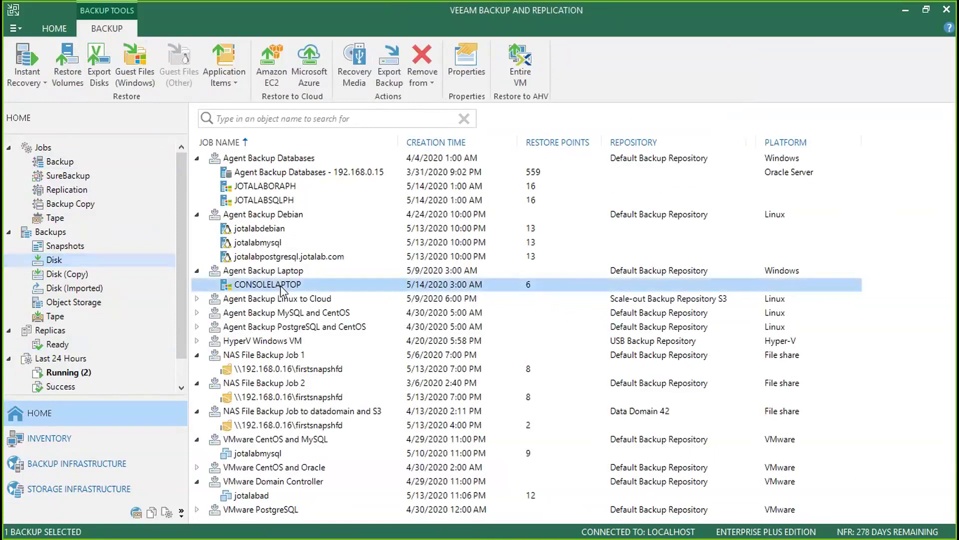
pyautogui.rightClick(283, 289)
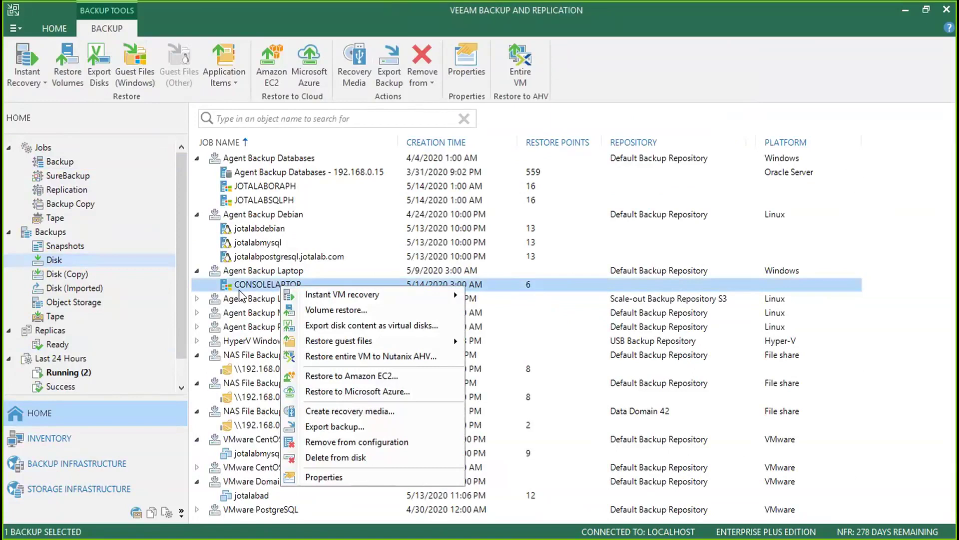
pyautogui.moveTo(432, 301)
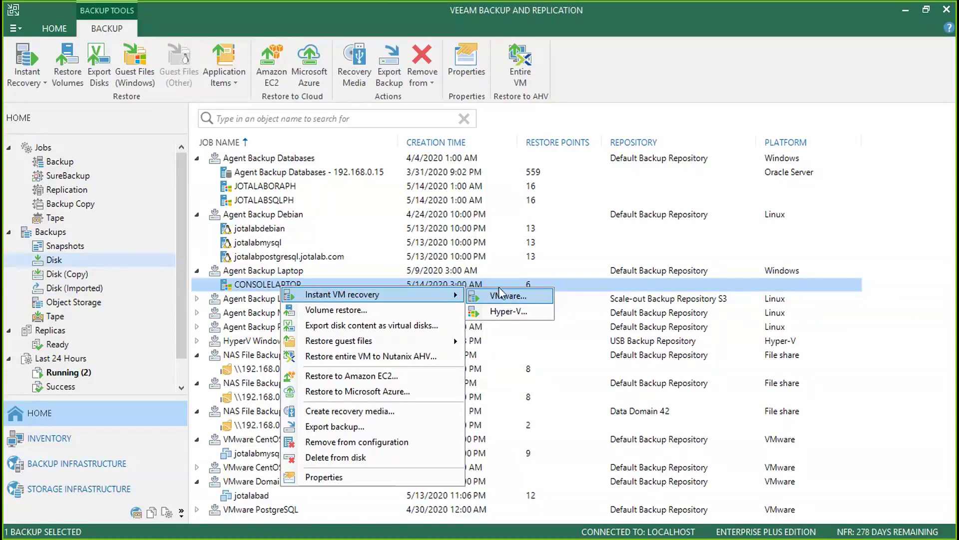
pyautogui.click(314, 202)
# - Choose Create recovery media for the JOTALABSQLPH backup
pyautogui.click(284, 200)
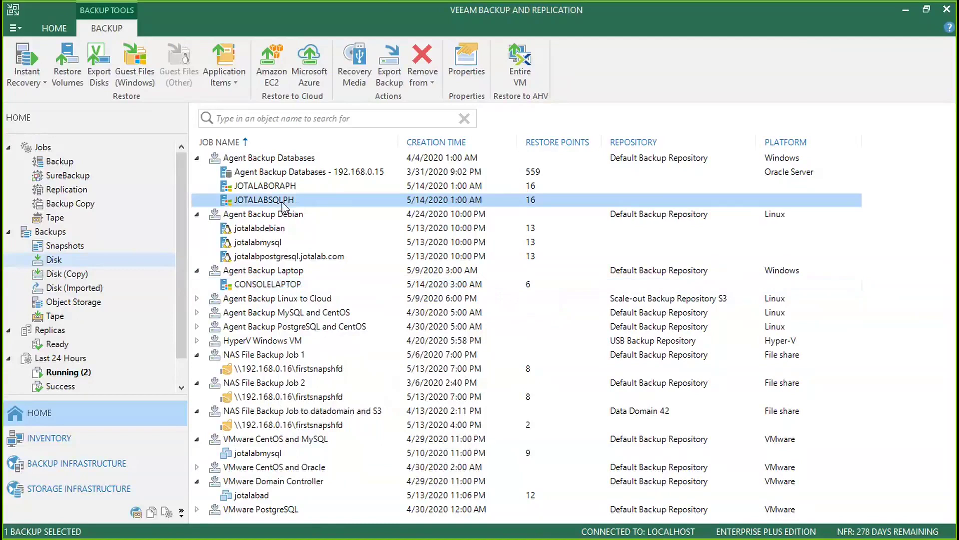
pyautogui.rightClick(283, 202)
pyautogui.moveTo(379, 210)
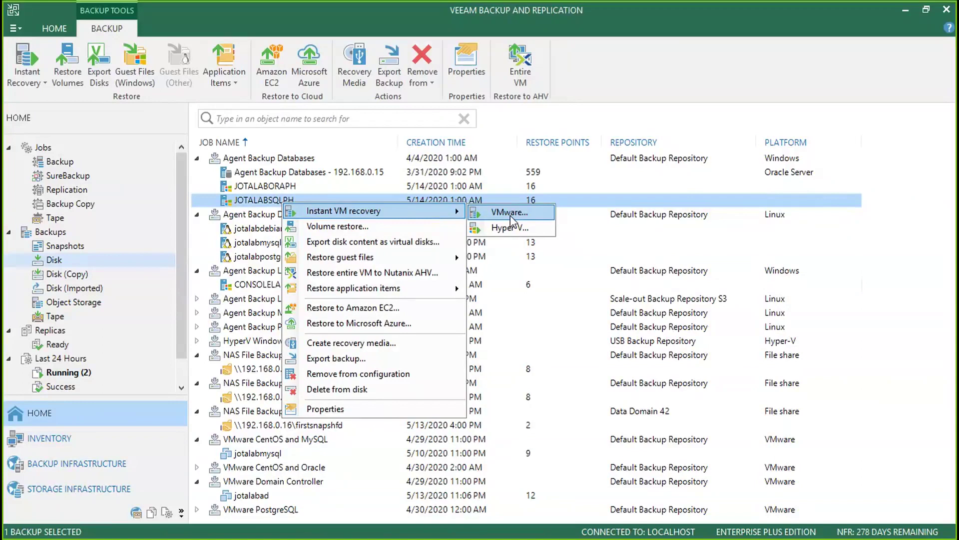
pyautogui.click(375, 343)
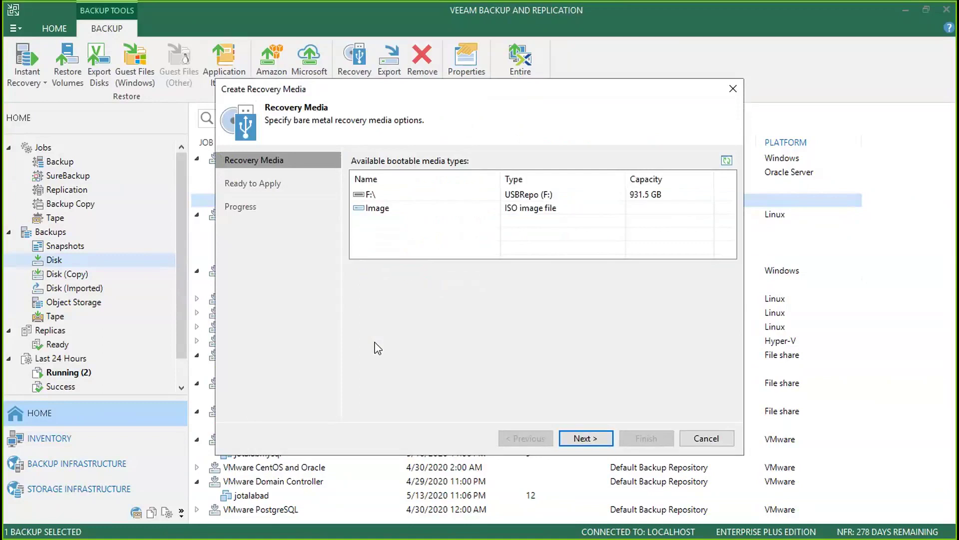
# - Switch the recovery media between ISO image and USB drive F:\, then cancel without creating media
pyautogui.click(434, 209)
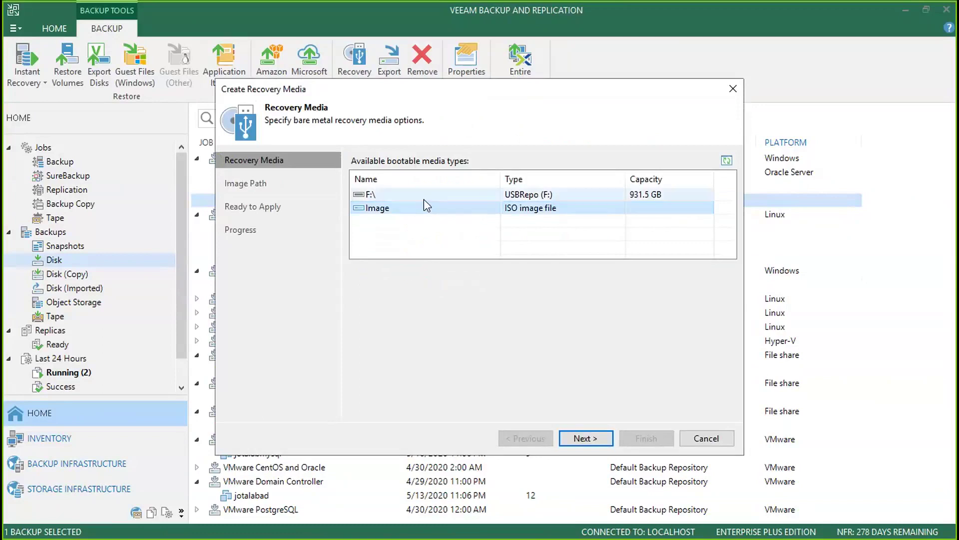
pyautogui.click(423, 199)
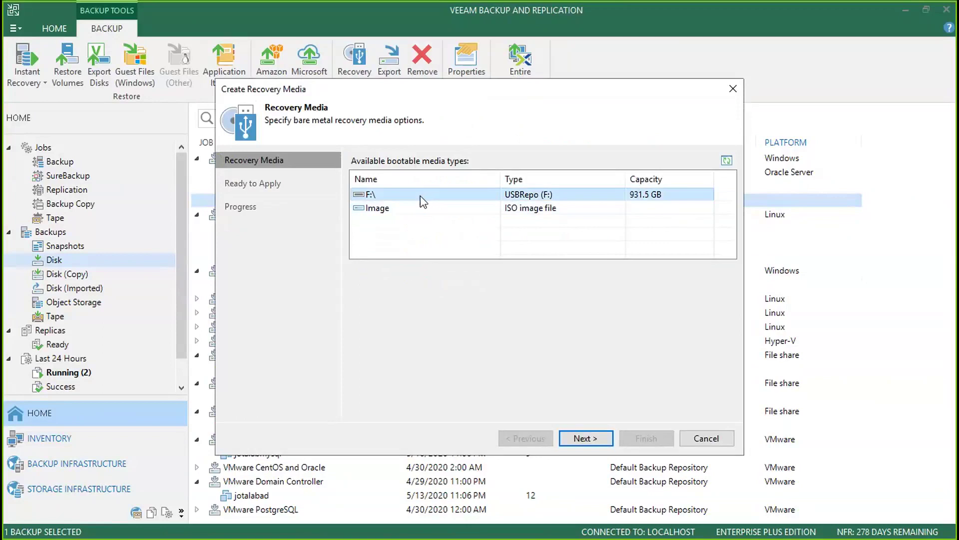
pyautogui.click(396, 213)
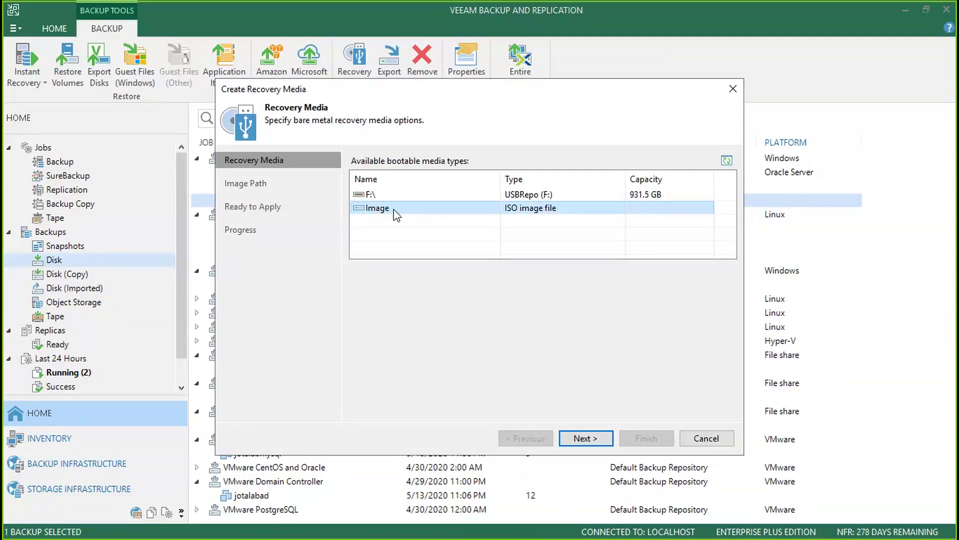
pyautogui.click(705, 438)
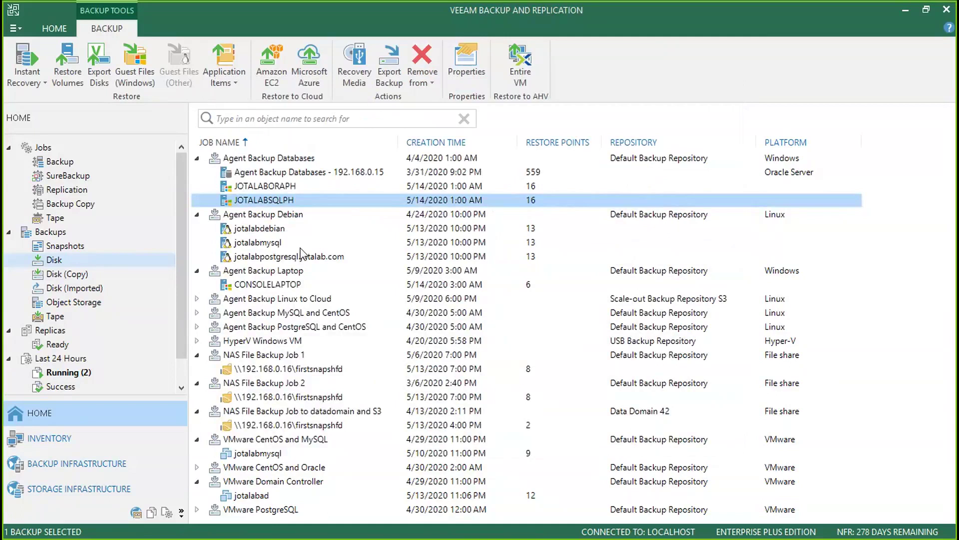
# - Collapse the Databases, Debian and Laptop agent backup groups and show restore options for jotalabad
pyautogui.rightClick(285, 205)
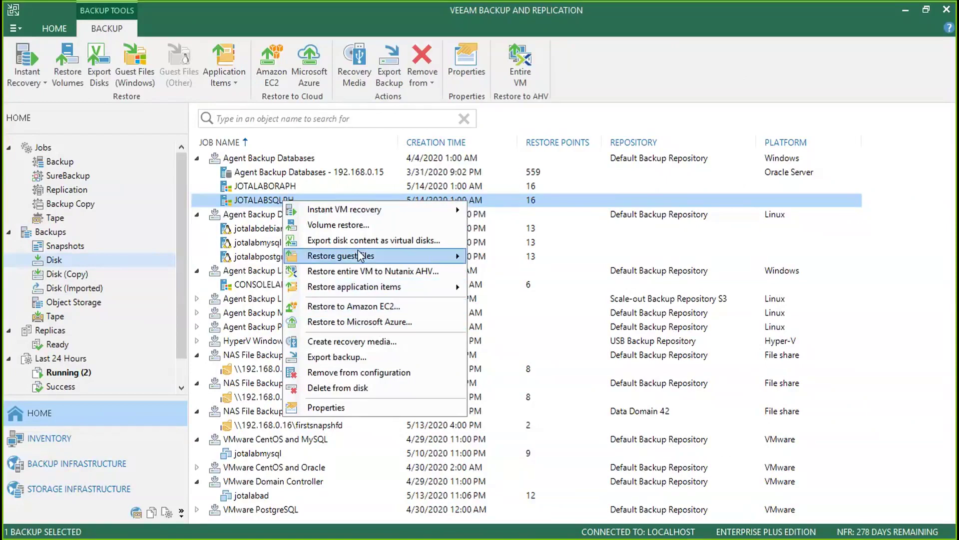
pyautogui.moveTo(384, 214)
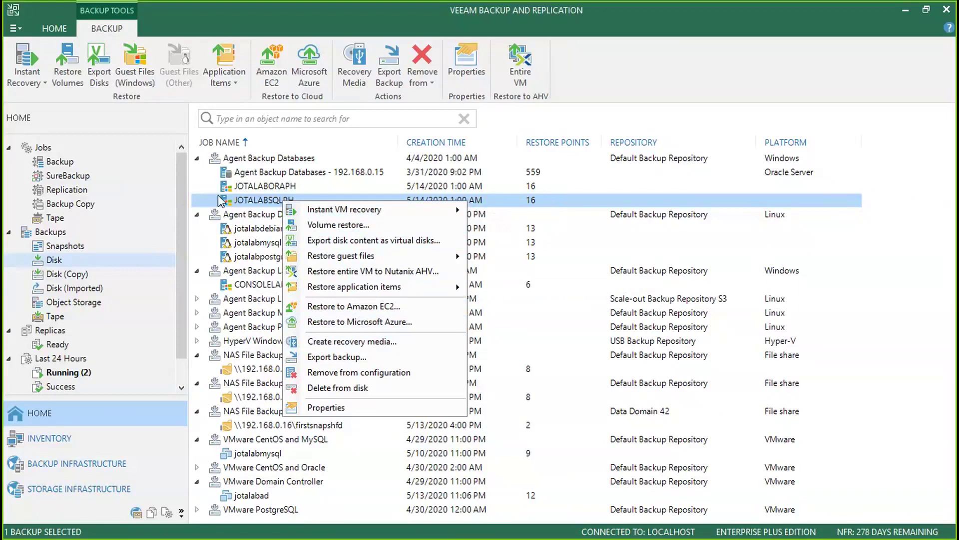
pyautogui.click(196, 159)
pyautogui.click(197, 173)
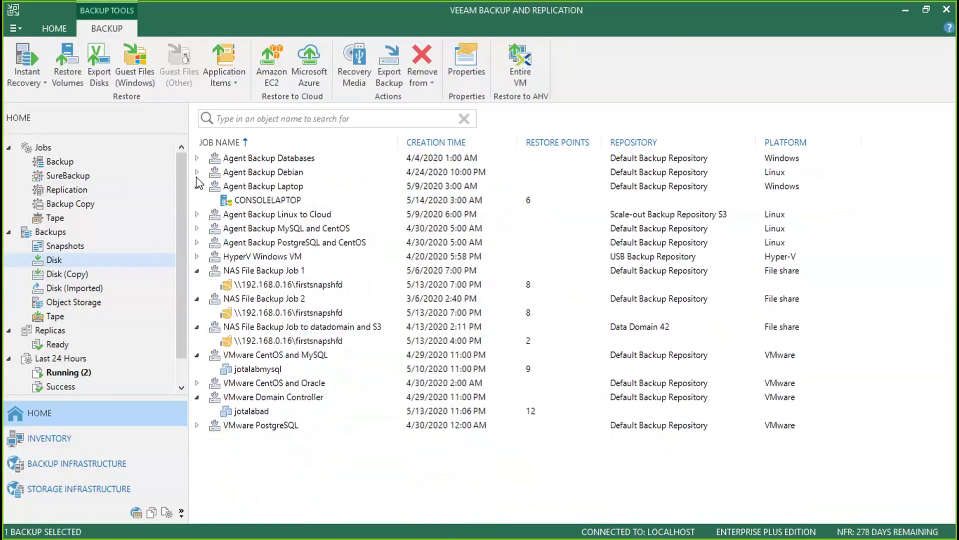
pyautogui.click(197, 186)
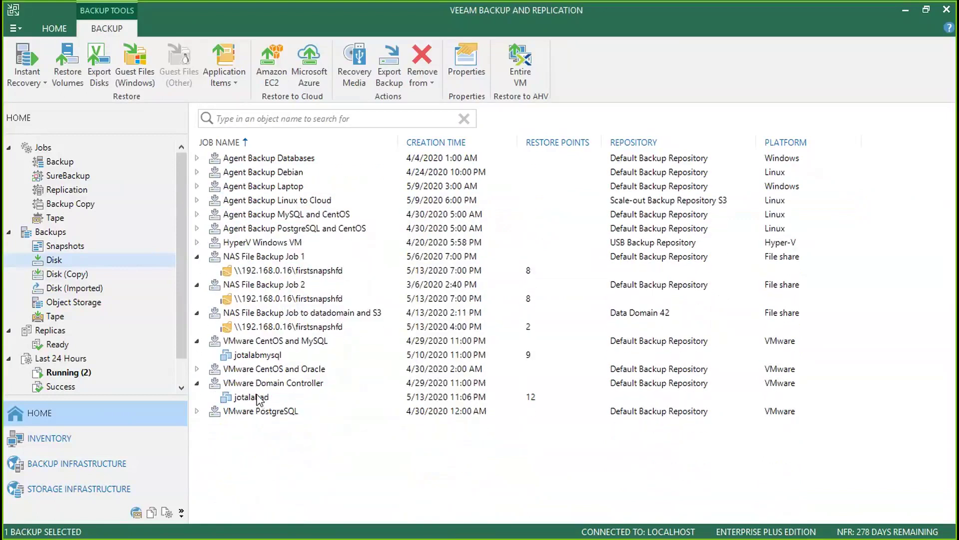
pyautogui.rightClick(258, 400)
# - Restore Microsoft Active Directory objects from jotalabad's latest restore point through to Finish
pyautogui.moveTo(400, 458)
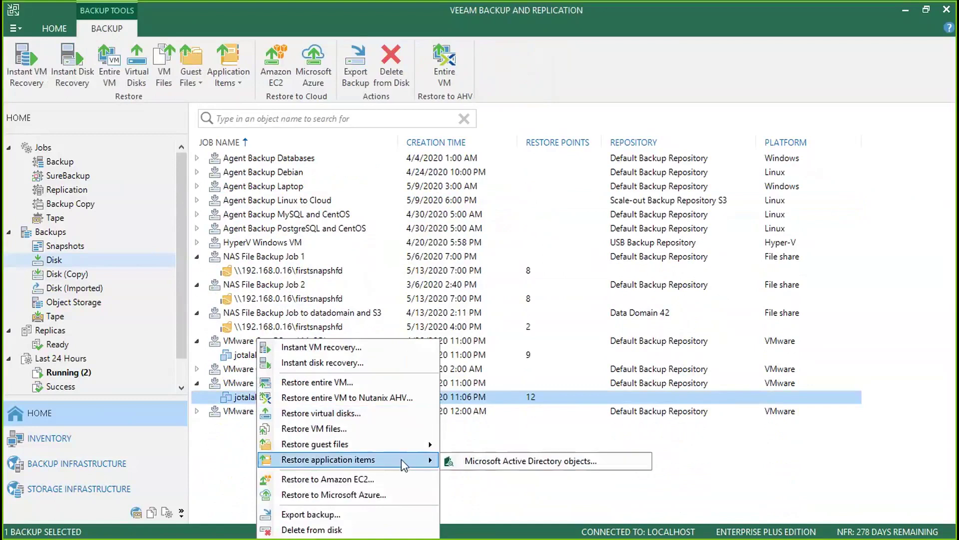
pyautogui.click(565, 460)
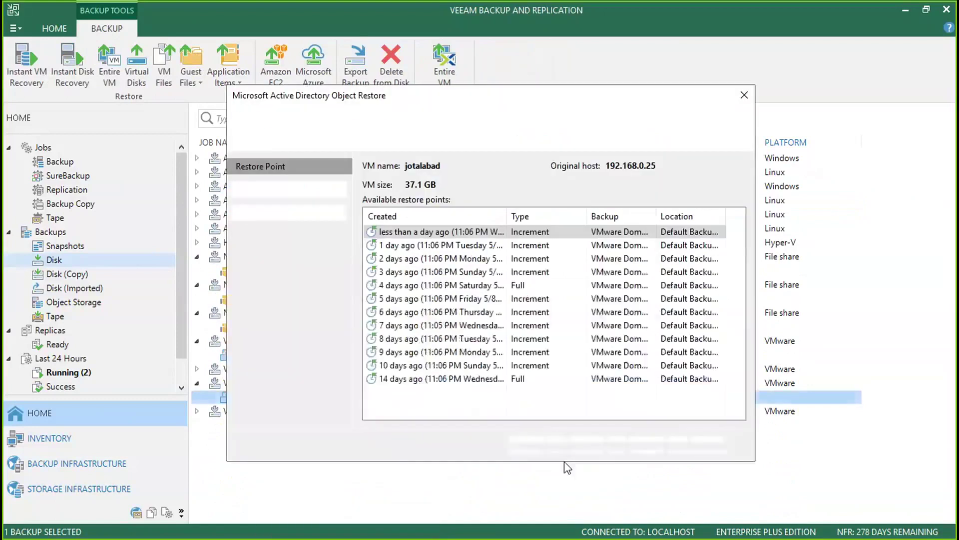
pyautogui.click(601, 446)
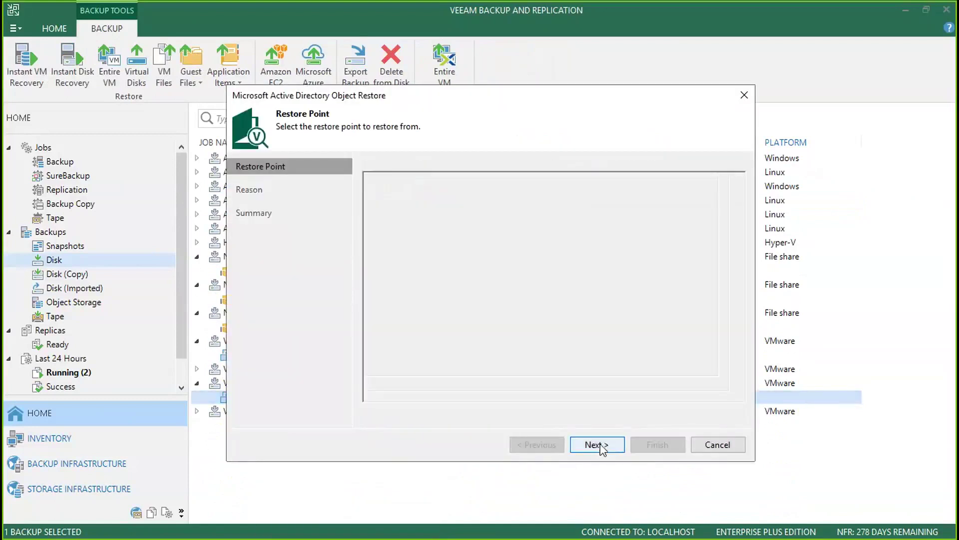
pyautogui.click(601, 445)
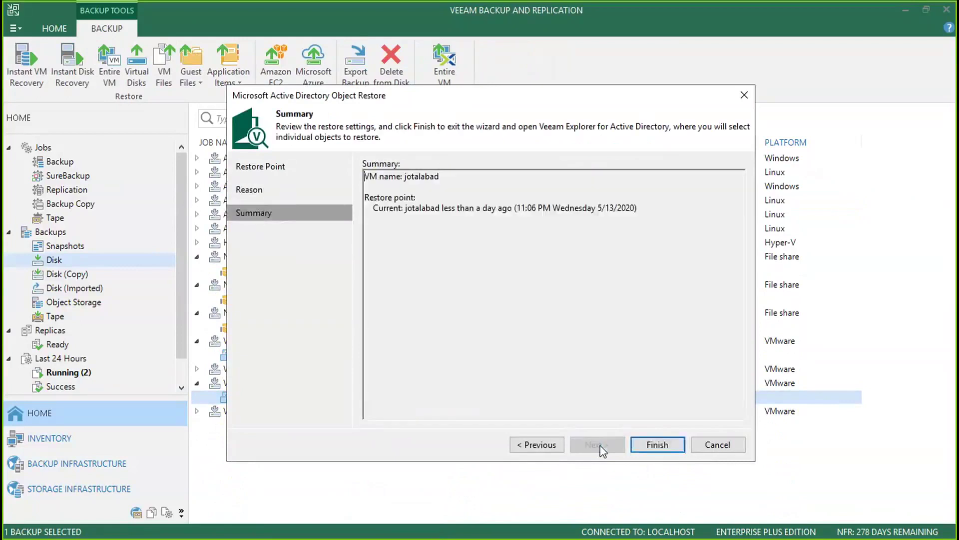
pyautogui.click(664, 444)
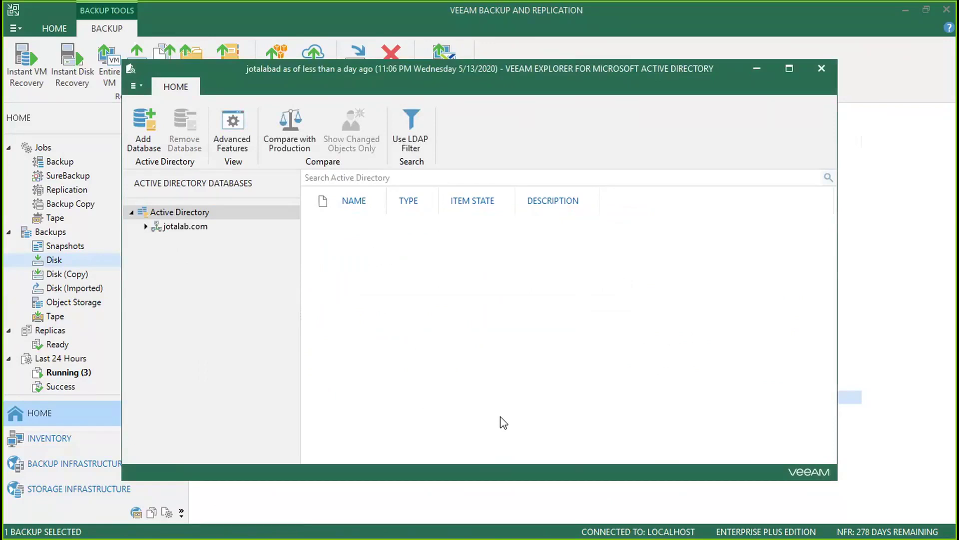
# - Expand jotalab.com > Users and Computers, view the Users folder, then close the Explorer
pyautogui.click(145, 227)
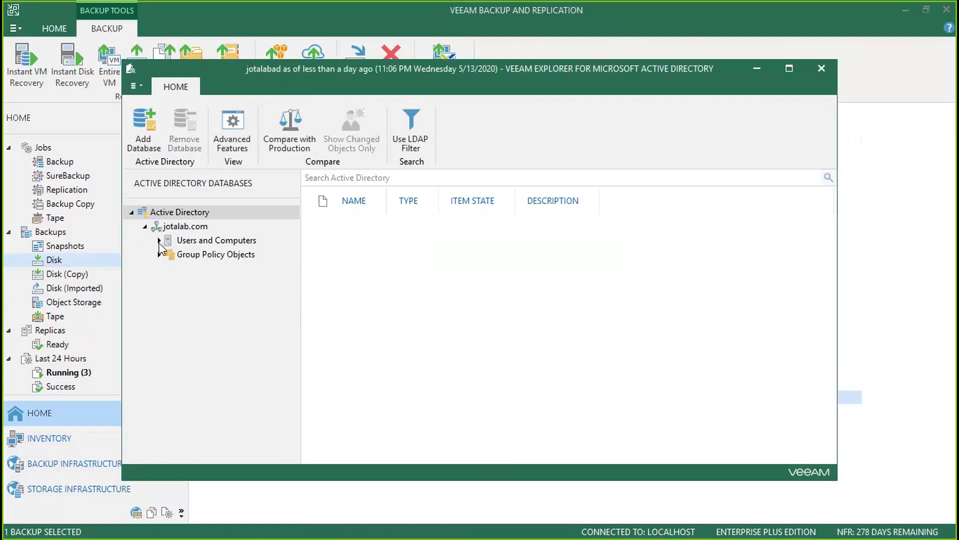
pyautogui.click(159, 240)
pyautogui.click(210, 340)
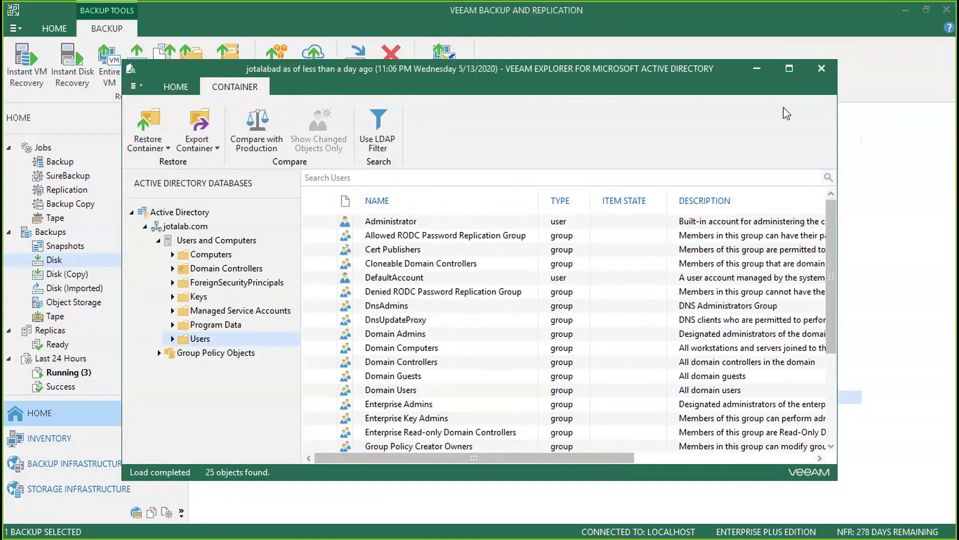
pyautogui.click(821, 68)
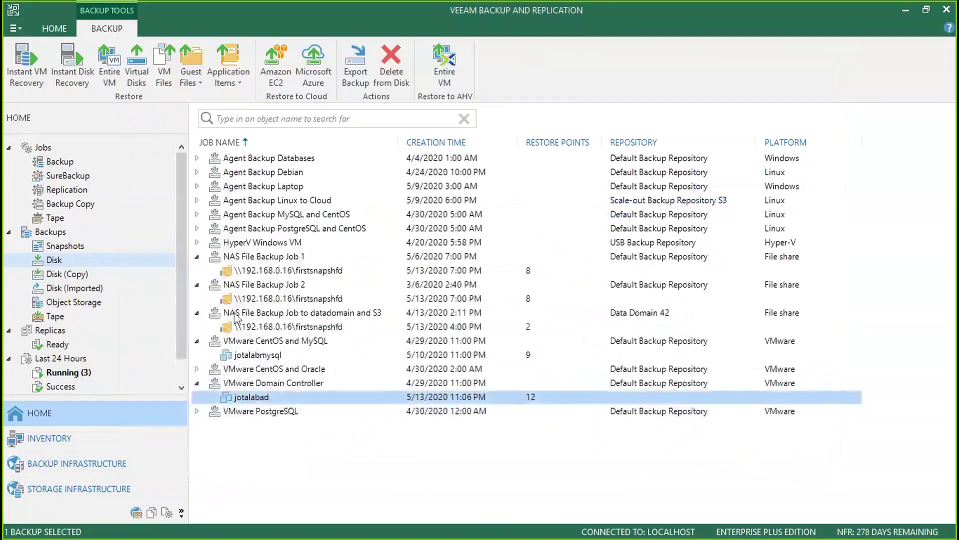
# - Edit the NAS File Backup Job to datadomain and S3 and advance to its Storage settings
pyautogui.click(281, 328)
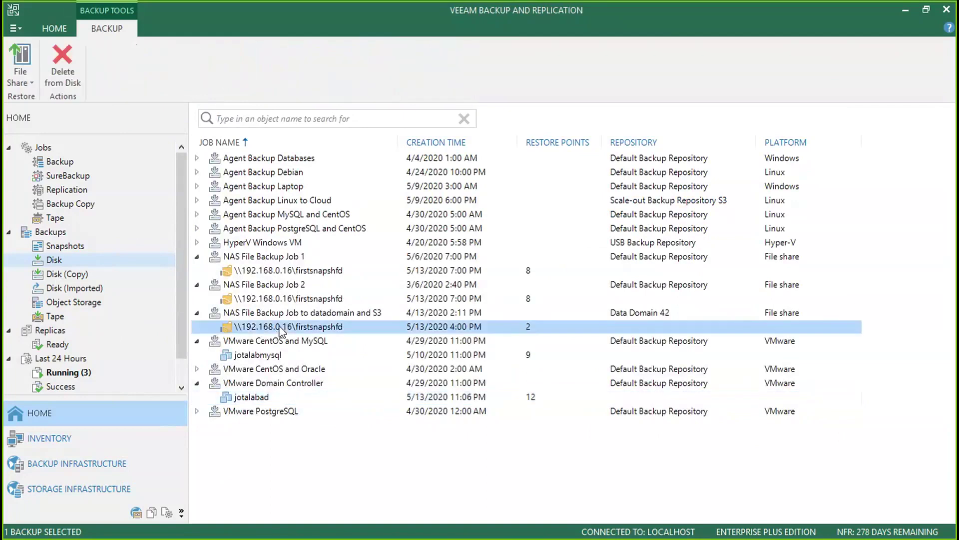
pyautogui.click(73, 160)
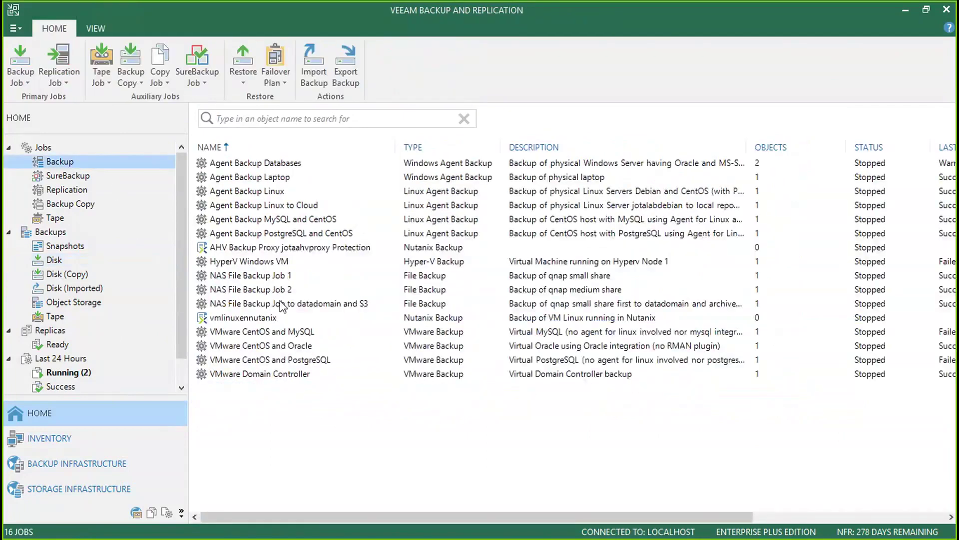
pyautogui.click(282, 306)
pyautogui.rightClick(282, 306)
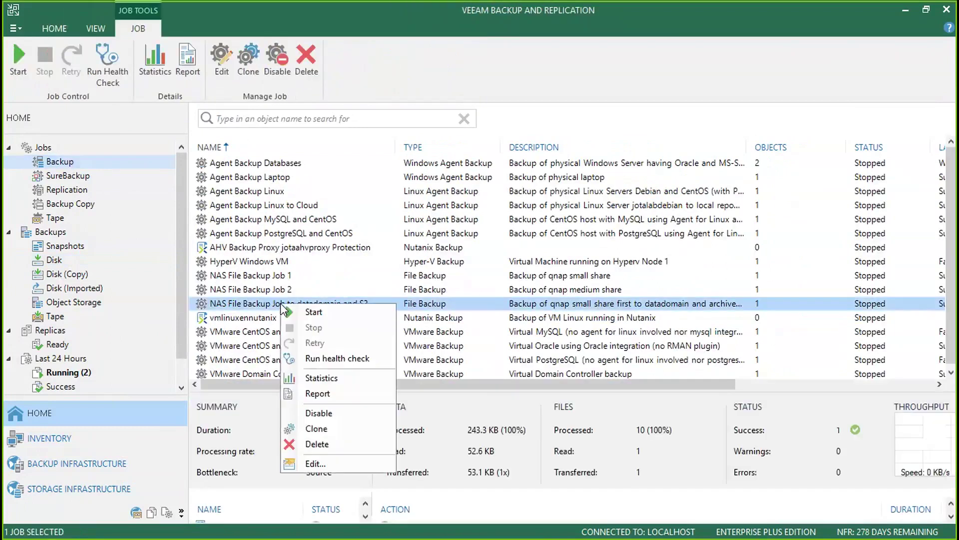
pyautogui.click(327, 461)
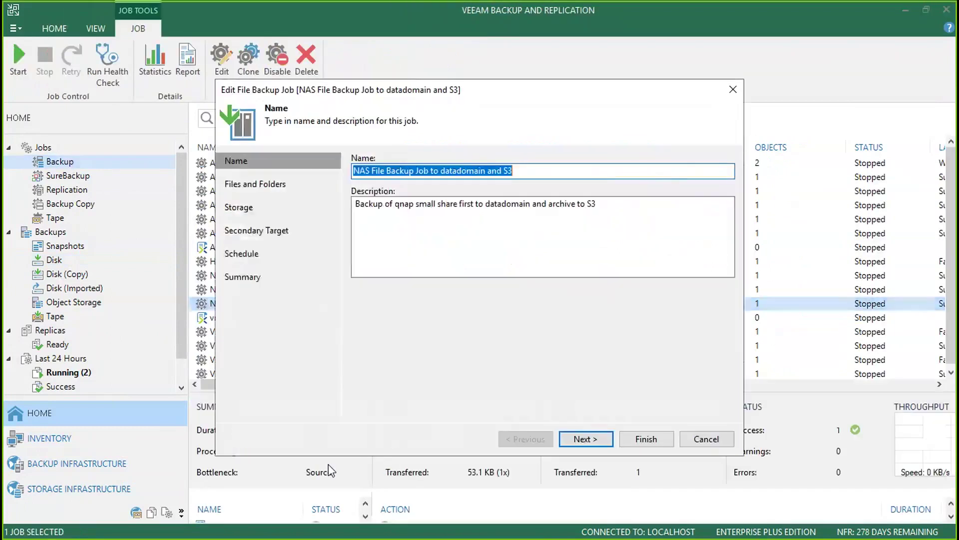
pyautogui.click(607, 444)
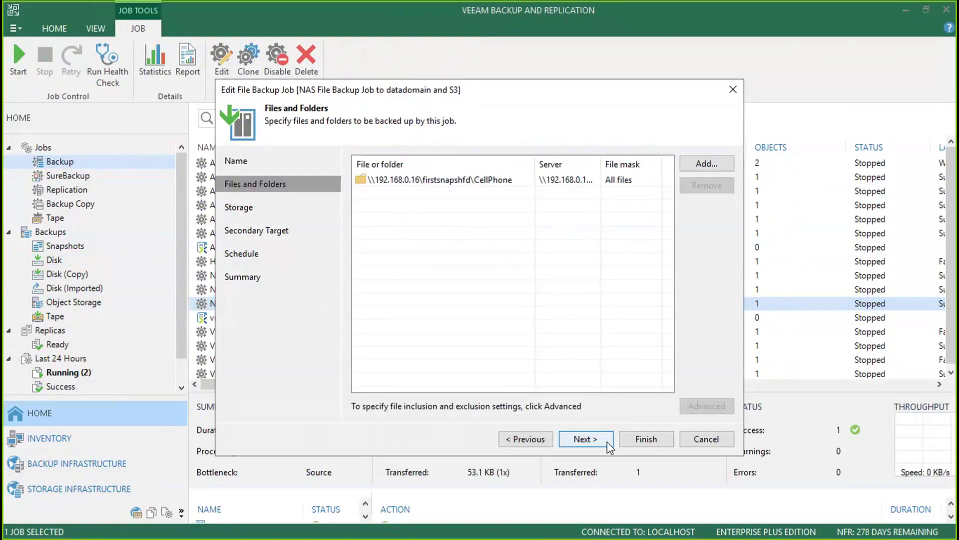
pyautogui.click(607, 442)
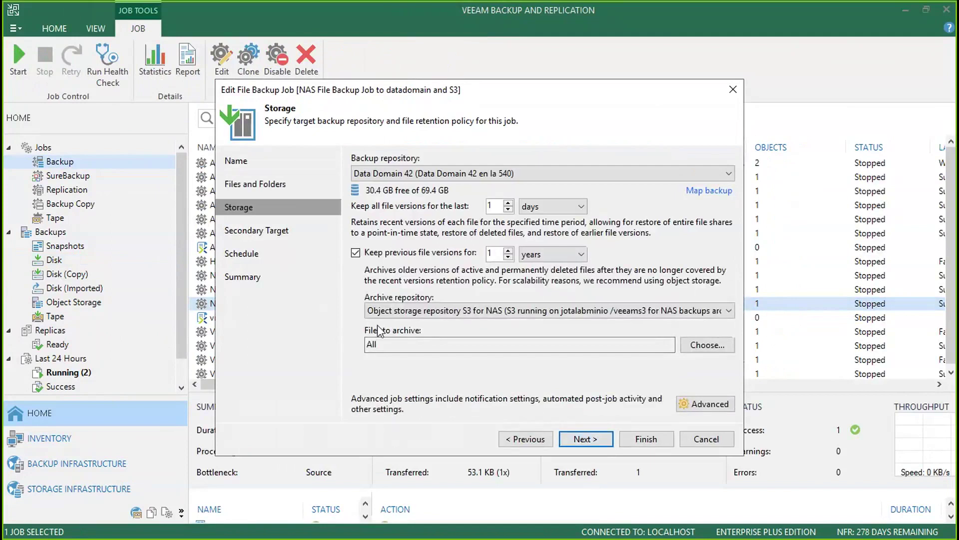
# - Keep file versions 180 days and set the repository to Data Domain 42 after trying StoreOnce 137
pyautogui.click(470, 175)
pyautogui.click(470, 175)
pyautogui.doubleClick(492, 206)
pyautogui.write('180')
pyautogui.click(447, 173)
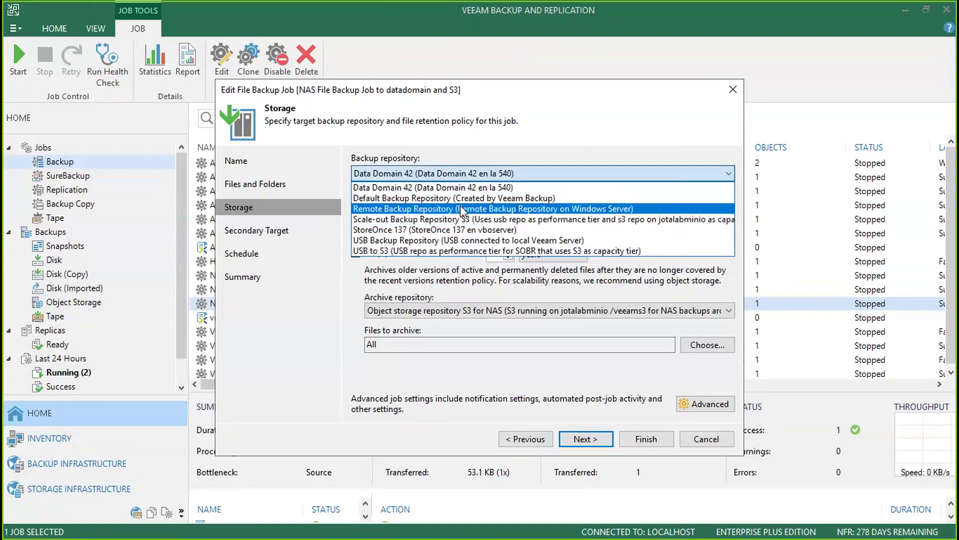
pyautogui.click(458, 231)
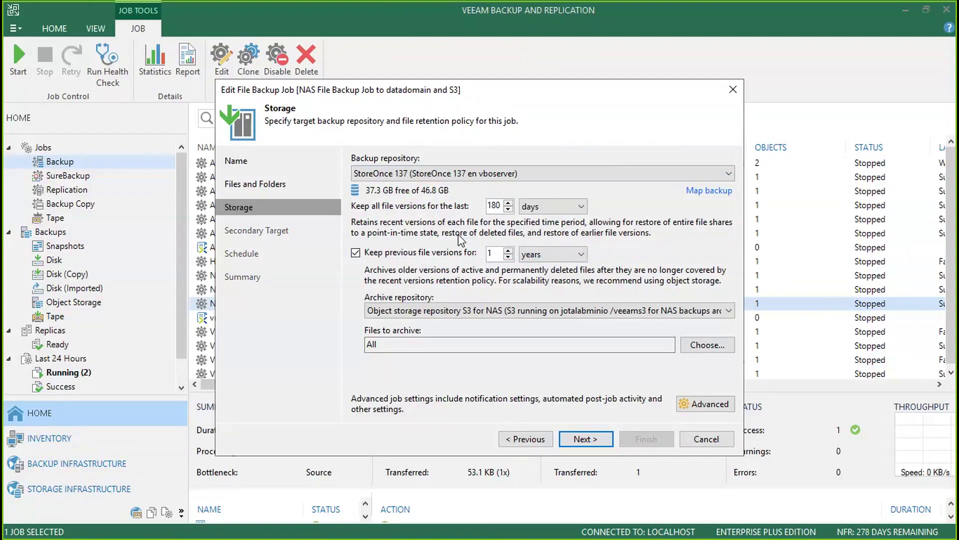
pyautogui.click(475, 179)
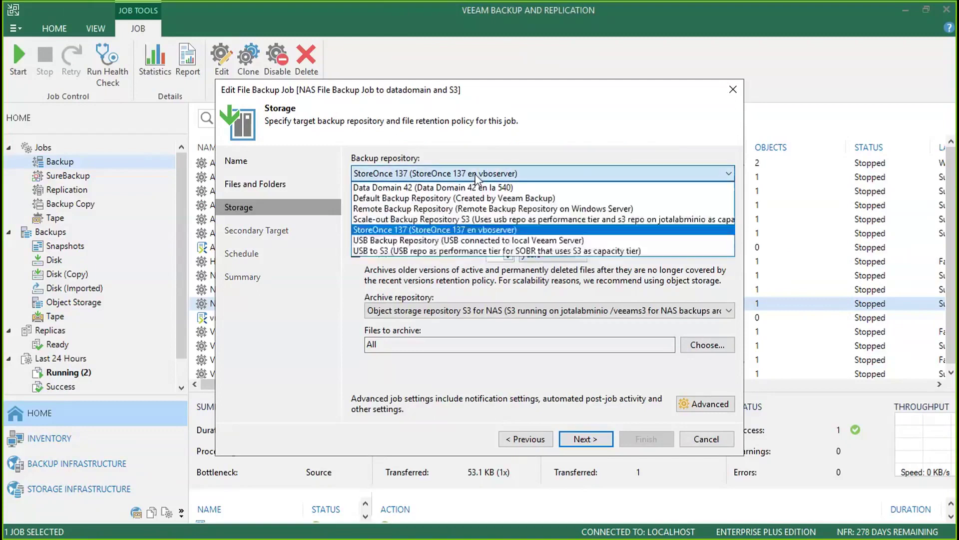
pyautogui.click(475, 189)
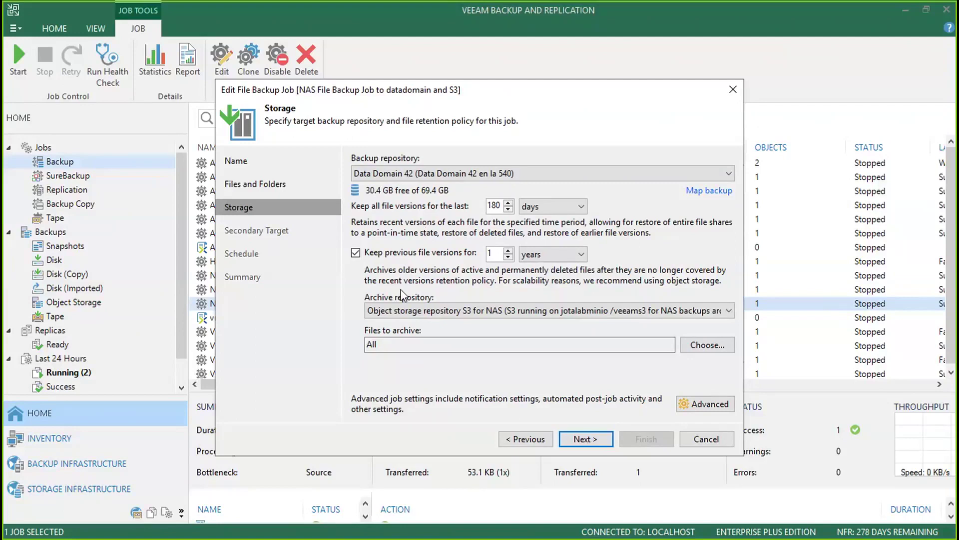
# - Keep previous-version archiving enabled to the S3 repository, then cancel the job edit
pyautogui.click(414, 256)
pyautogui.click(414, 256)
pyautogui.write('0')
pyautogui.click(472, 313)
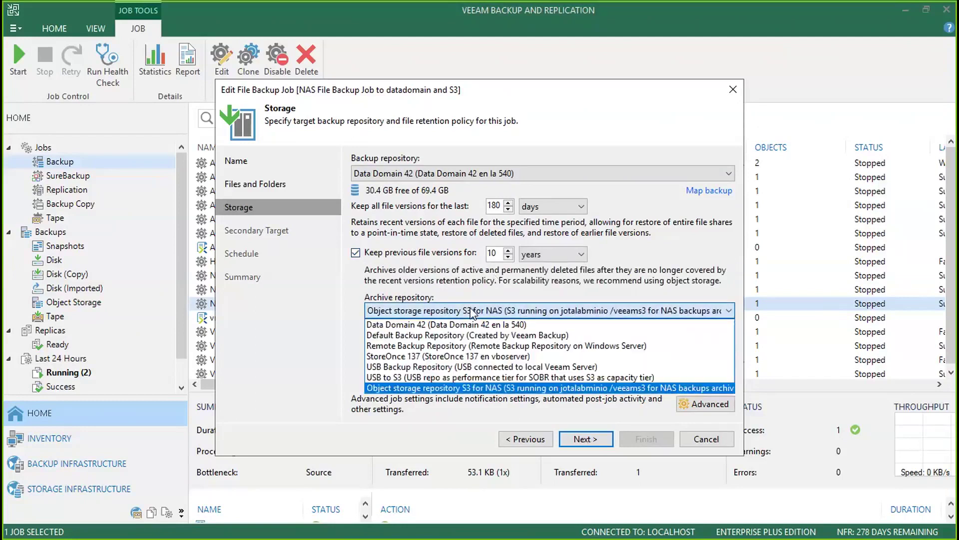
pyautogui.click(468, 288)
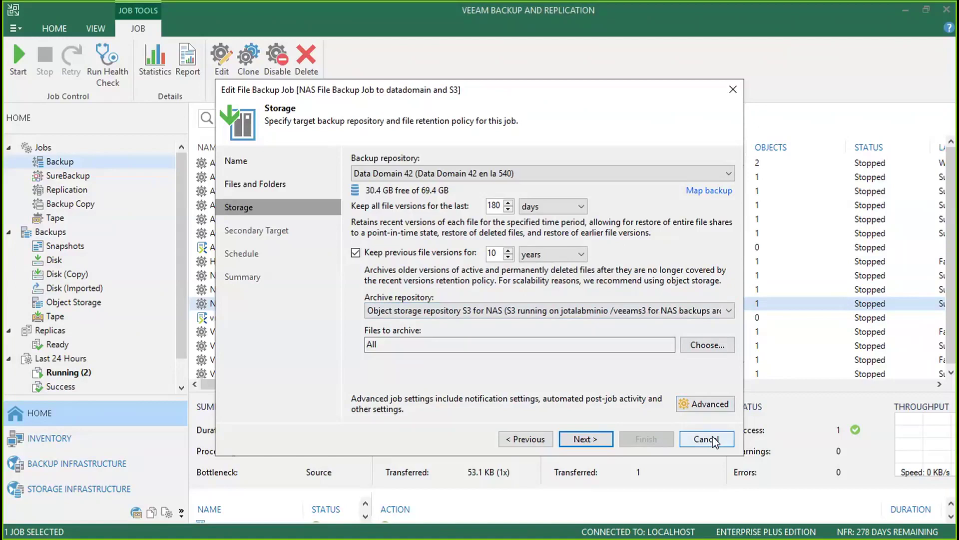
pyautogui.click(713, 440)
# - Discard the job edits and open a Files and folders restore for the firstsnapshfd disk backup
pyautogui.click(473, 292)
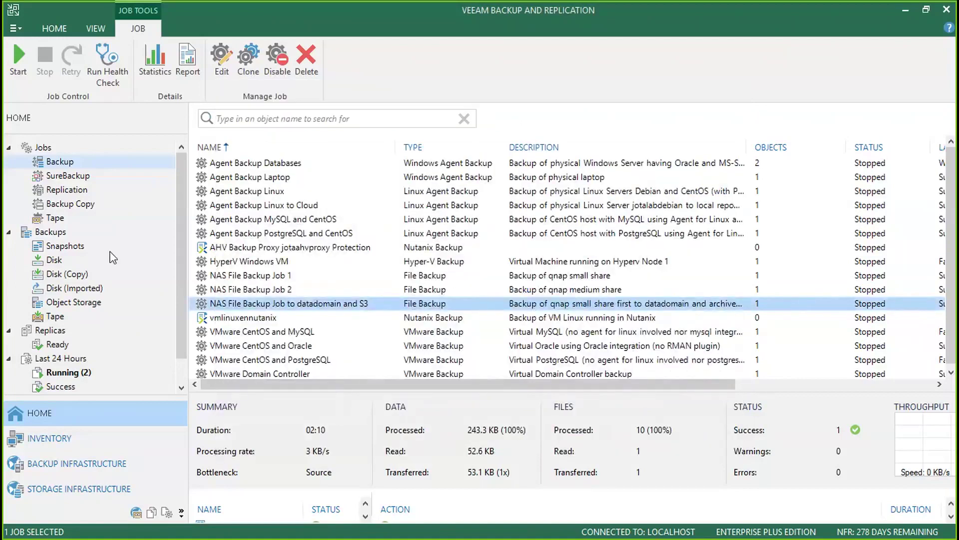
pyautogui.click(55, 260)
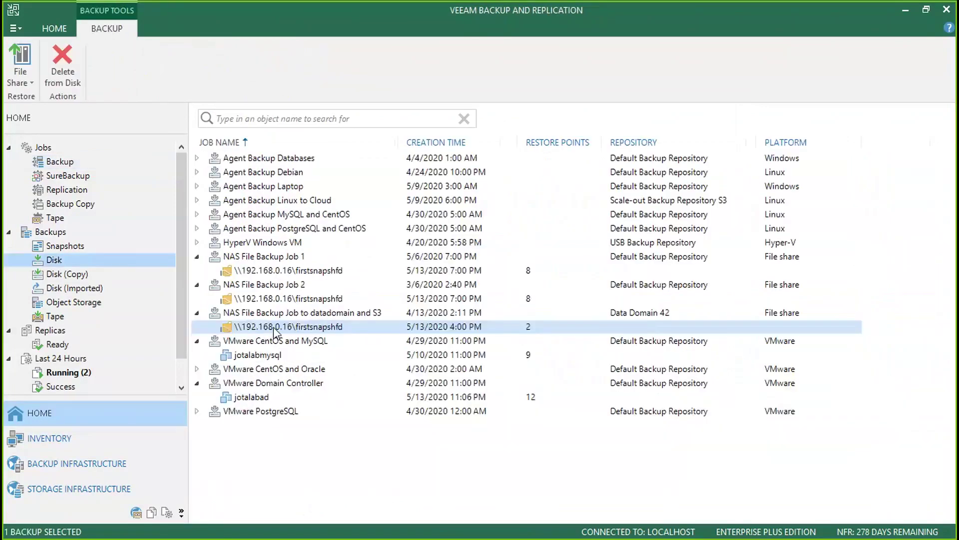
pyautogui.rightClick(274, 327)
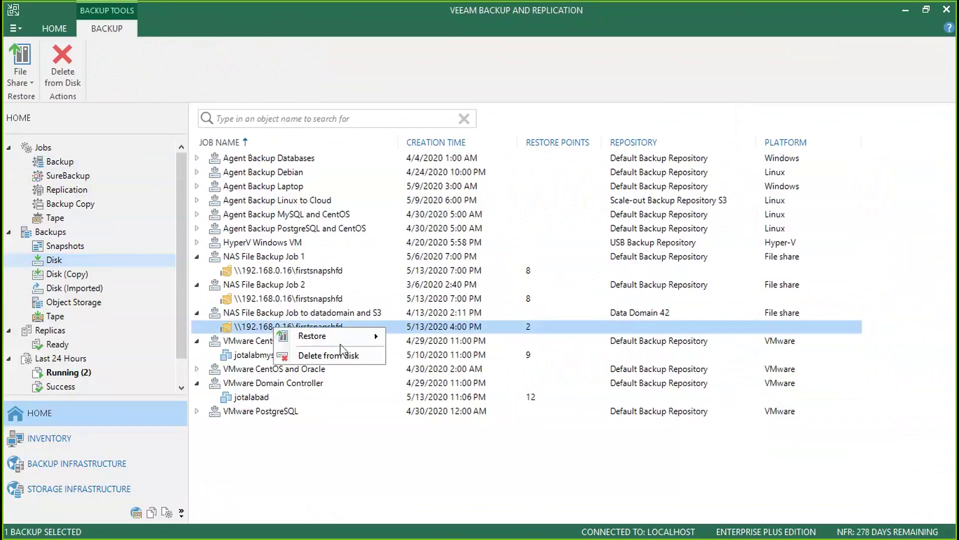
pyautogui.moveTo(330, 336)
pyautogui.click(465, 367)
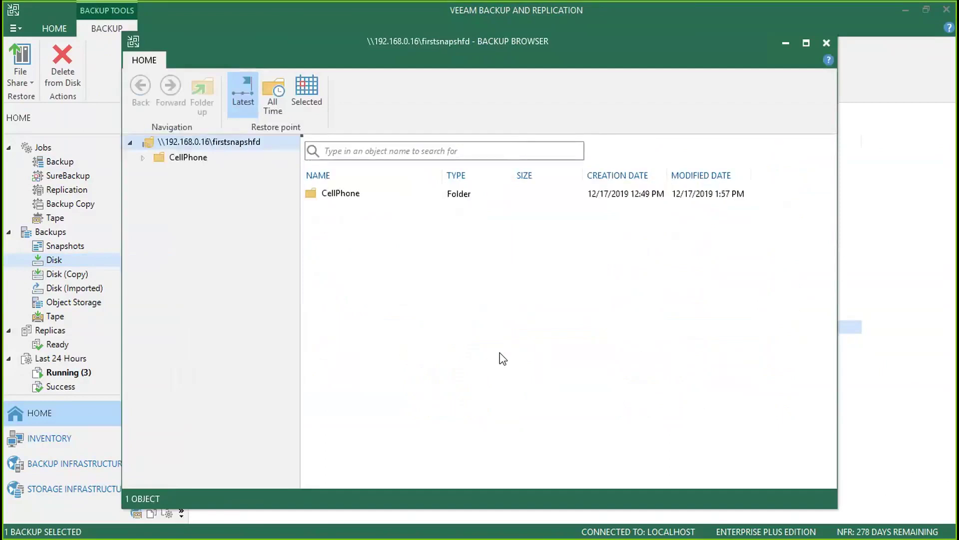
# - Show All Time file versions and open the CellPhone\200611 folder
pyautogui.click(278, 105)
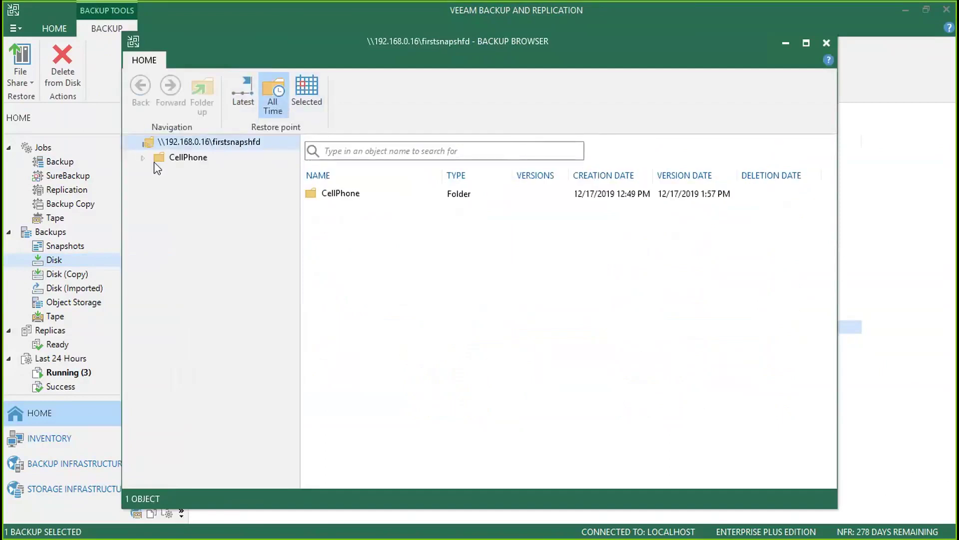
pyautogui.click(143, 158)
pyautogui.click(166, 177)
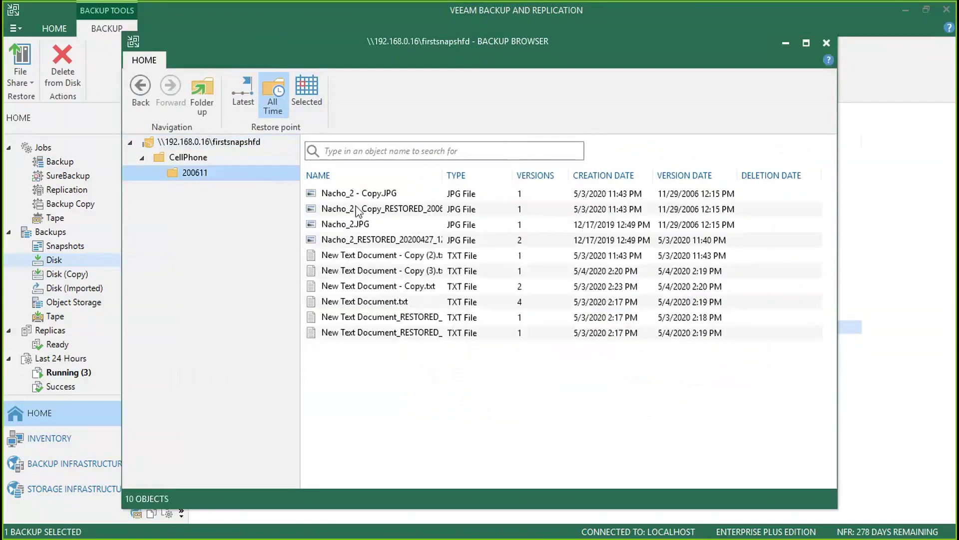
# - Begin a Keep restore of Nacho_2 - Copy.JPG, cancel it, and select the last file
pyautogui.rightClick(364, 193)
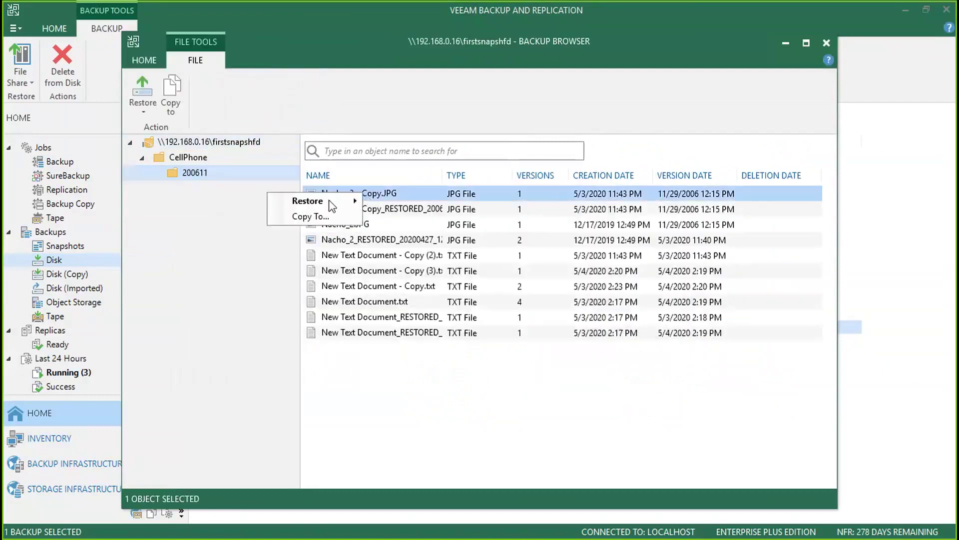
pyautogui.moveTo(327, 201)
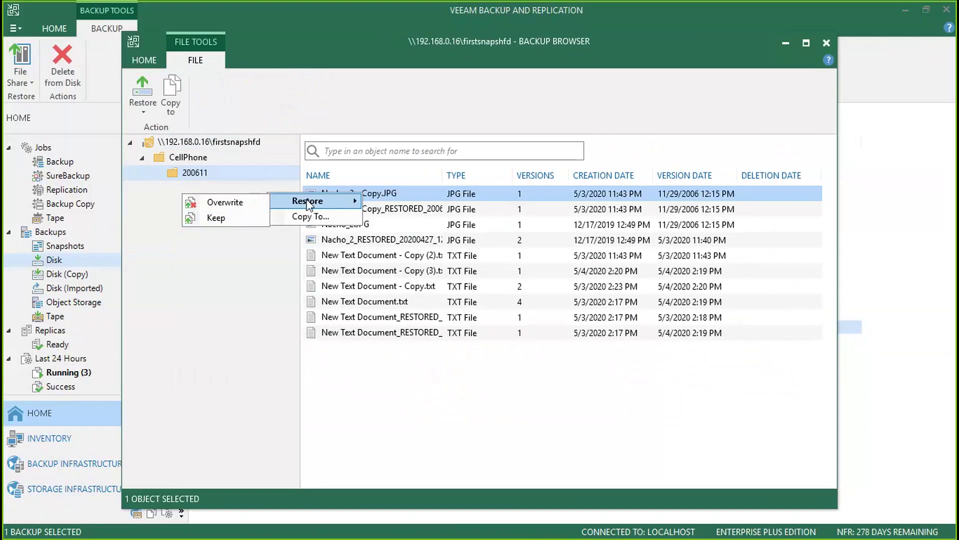
pyautogui.click(232, 214)
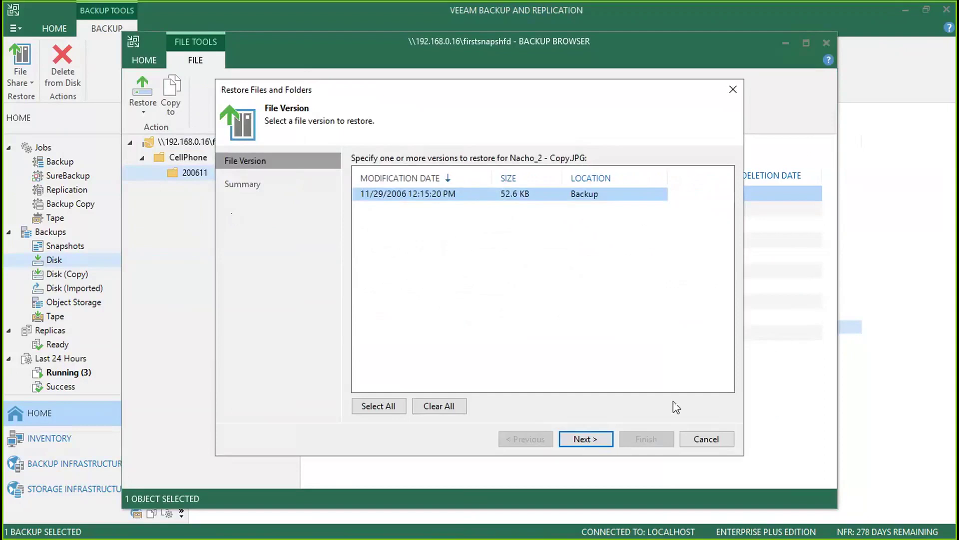
pyautogui.click(696, 442)
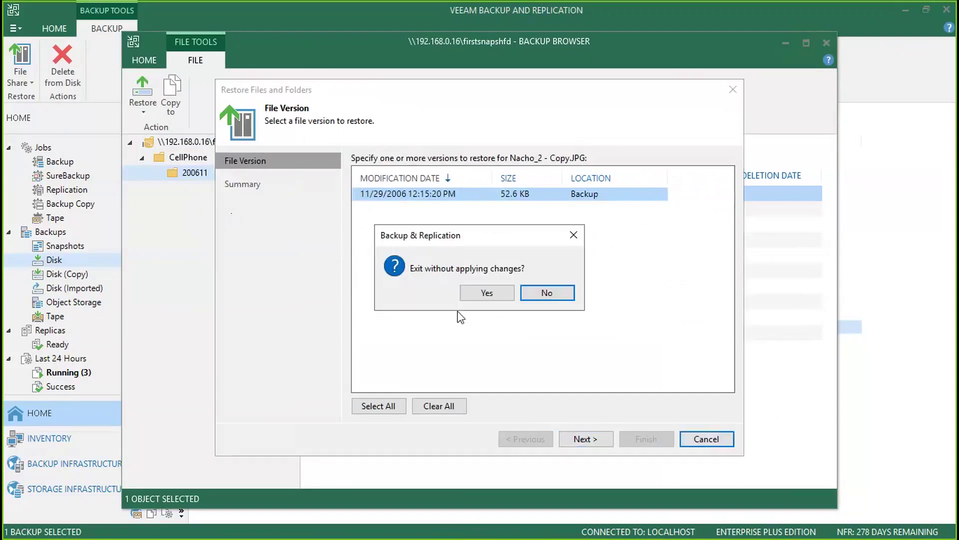
pyautogui.click(479, 294)
pyautogui.click(365, 333)
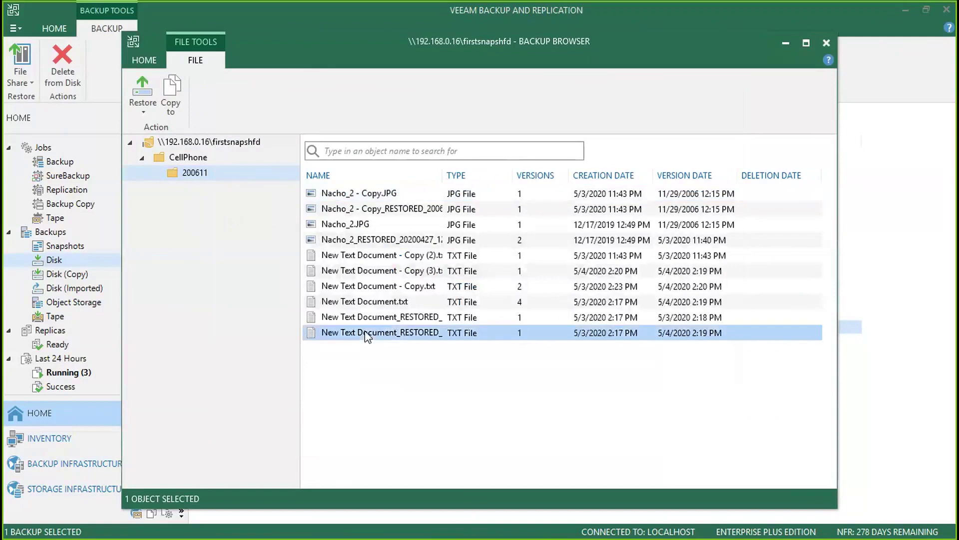
# - Start a Keep restore of New Text Document.txt and choose its 5/3/2020 2:18:05 PM version
pyautogui.click(376, 304)
pyautogui.rightClick(375, 304)
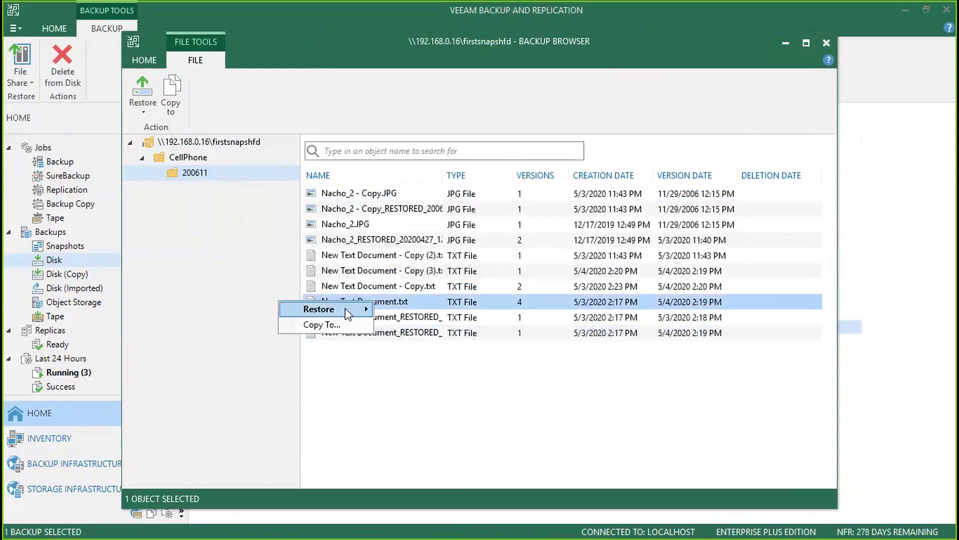
pyautogui.moveTo(346, 310)
pyautogui.click(253, 326)
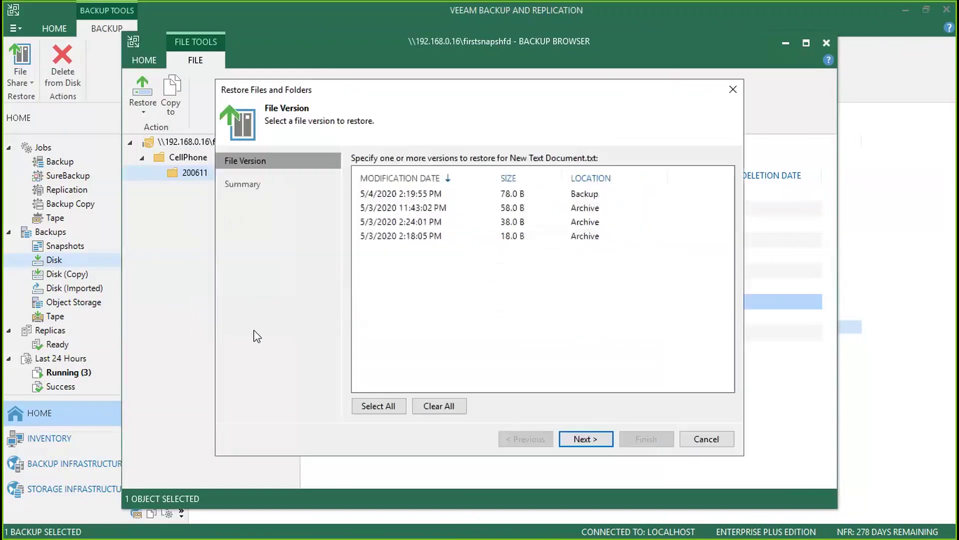
pyautogui.click(411, 195)
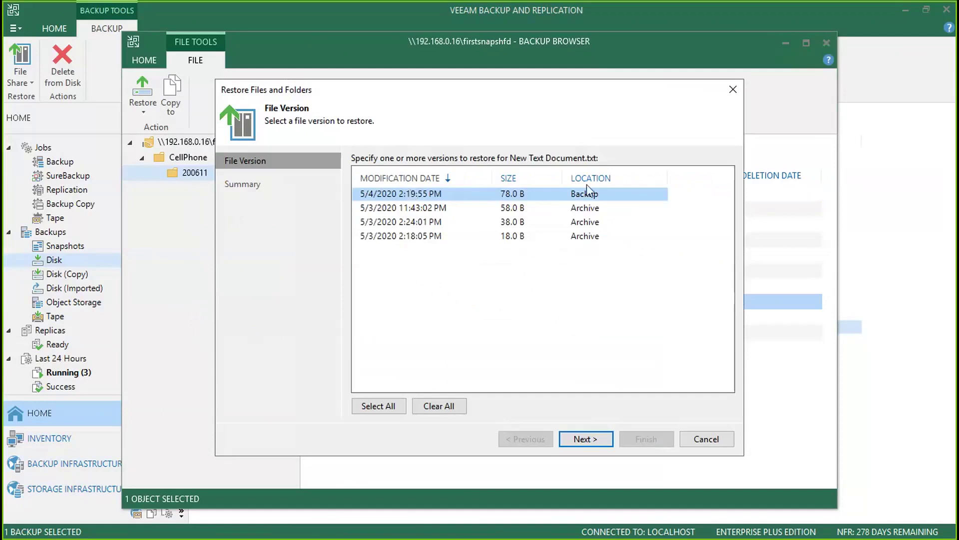
pyautogui.click(433, 237)
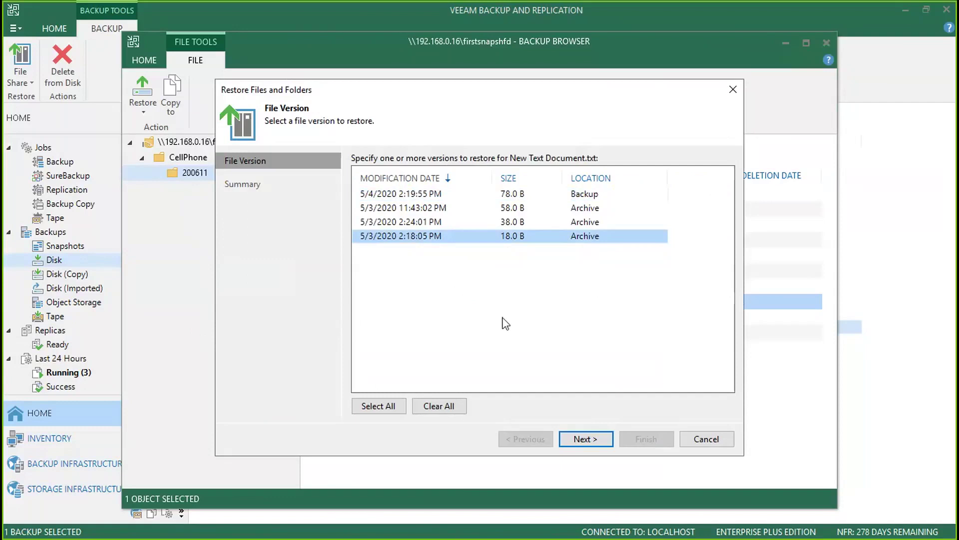
# - Run the restore, review the detailed log, and close the finished restore window
pyautogui.click(583, 440)
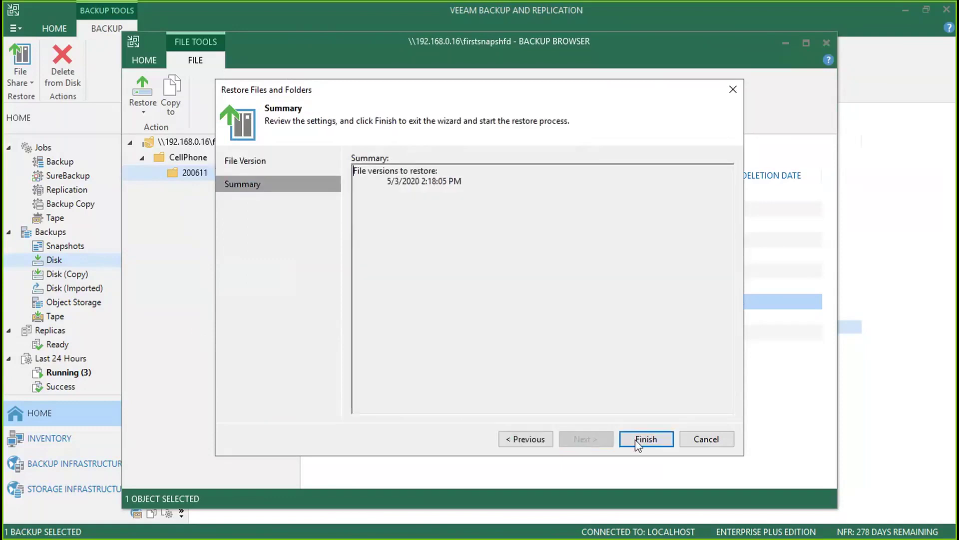
pyautogui.click(638, 439)
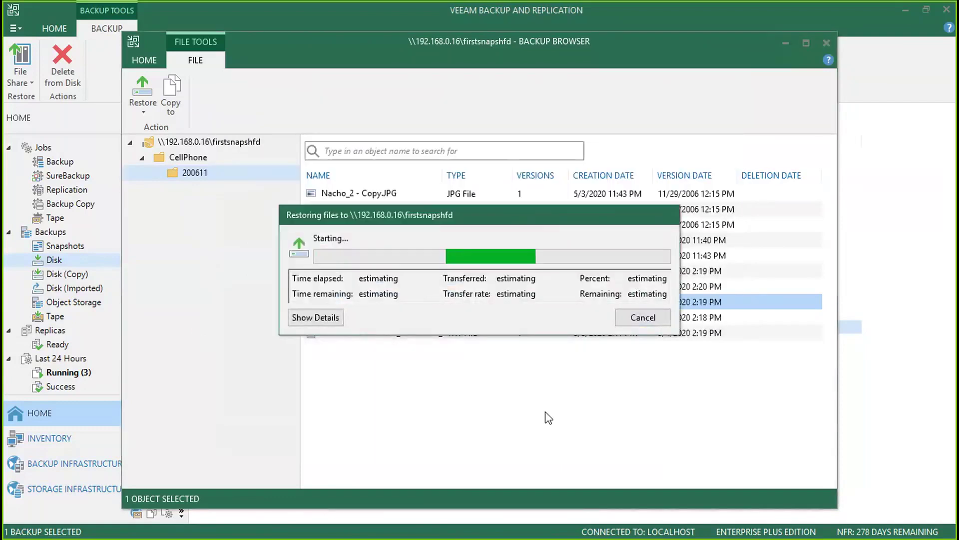
pyautogui.click(313, 317)
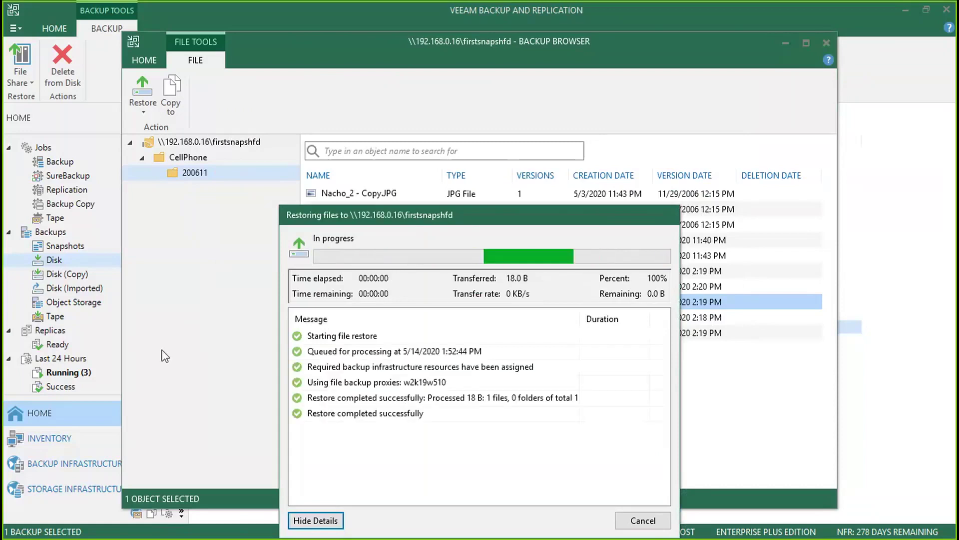
pyautogui.moveTo(479, 214); pyautogui.dragTo(504, 140)
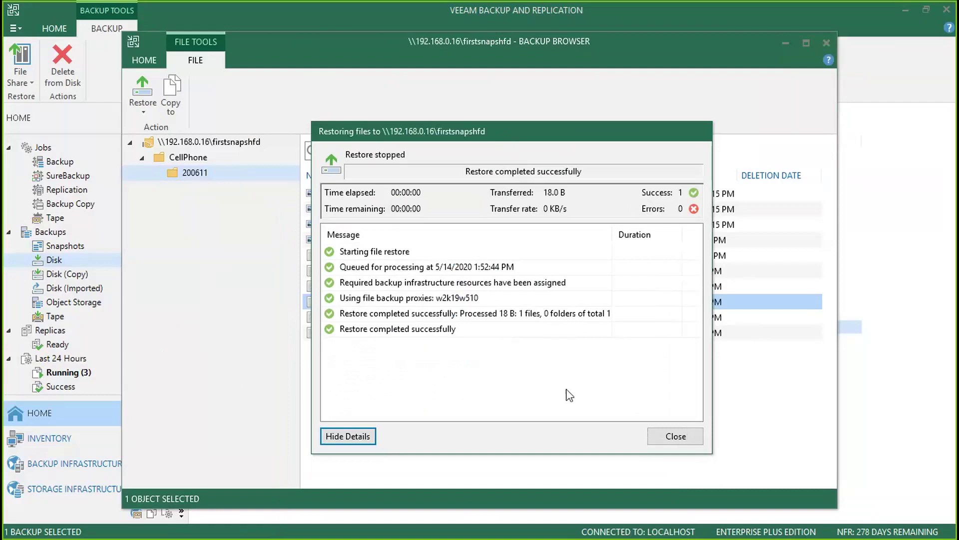
pyautogui.click(656, 434)
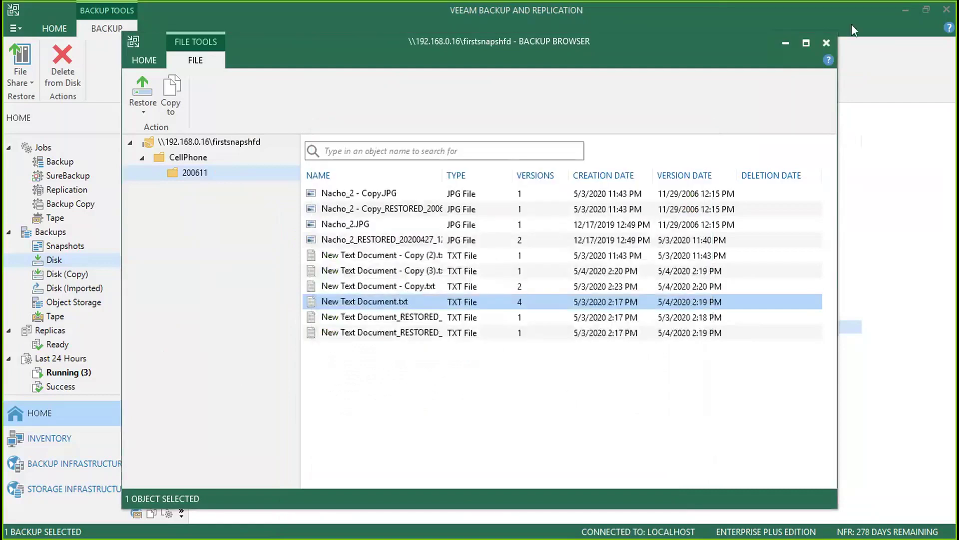
# - Close the Backup Browser and view External Repositories under Backup Infrastructure
pyautogui.click(826, 43)
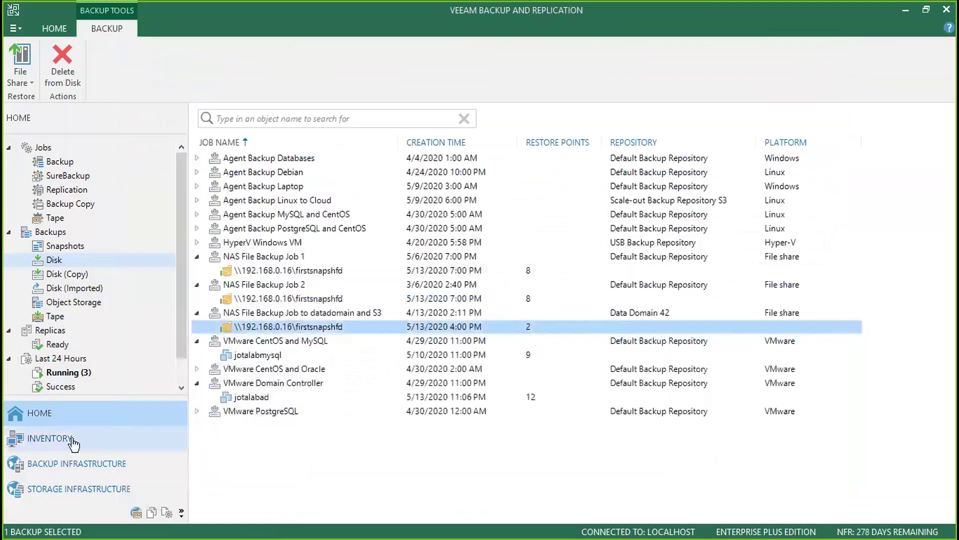
pyautogui.click(77, 460)
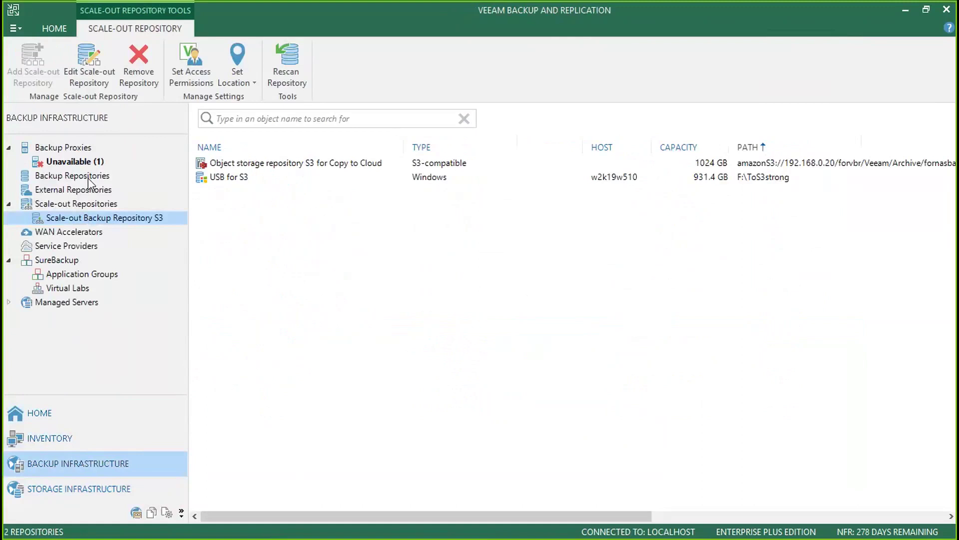
pyautogui.click(90, 180)
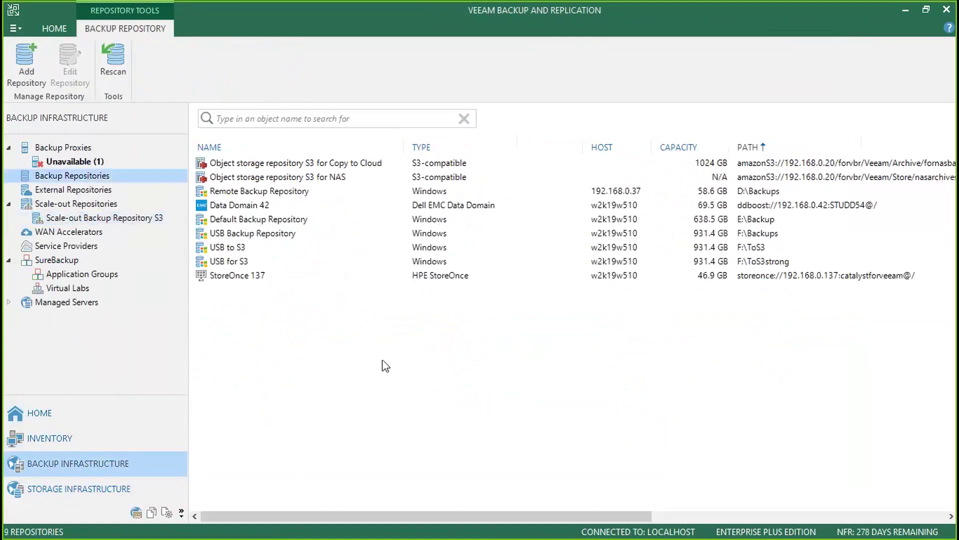
pyautogui.click(82, 192)
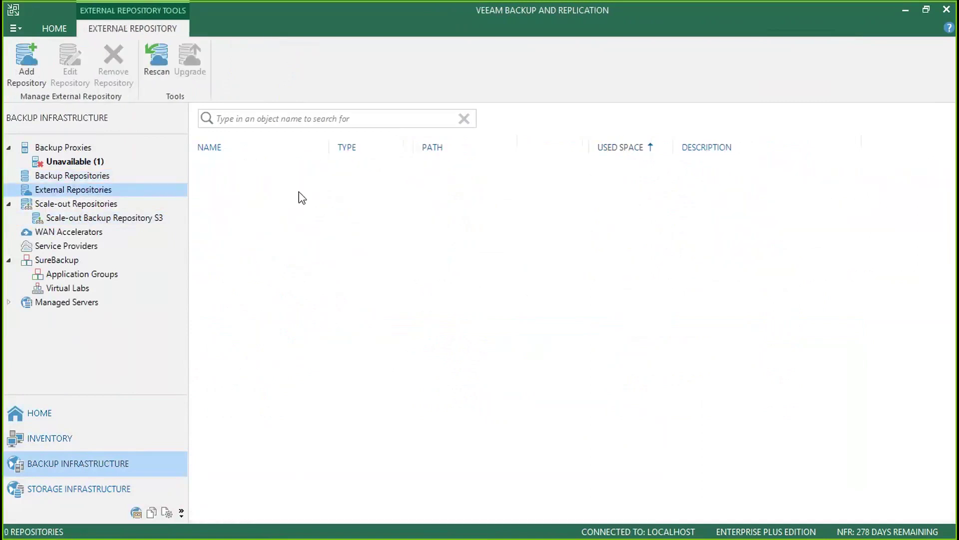
# - Open Add External Repository, close it unused, and return to Home
pyautogui.rightClick(378, 201)
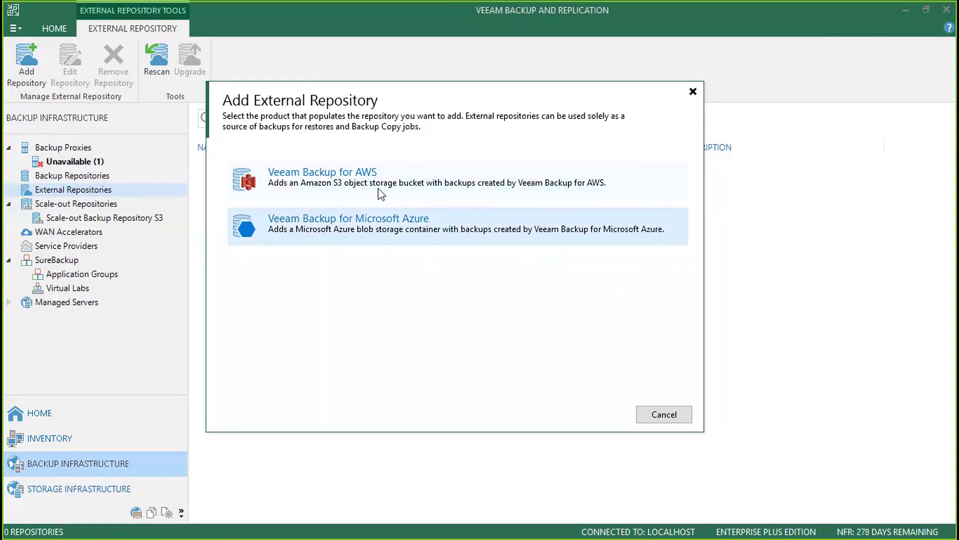
pyautogui.click(665, 415)
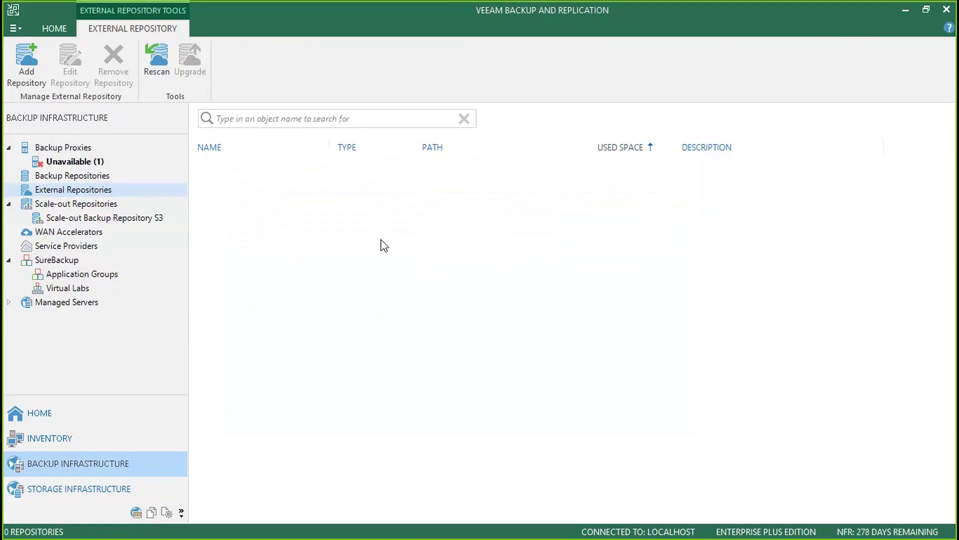
pyautogui.click(73, 420)
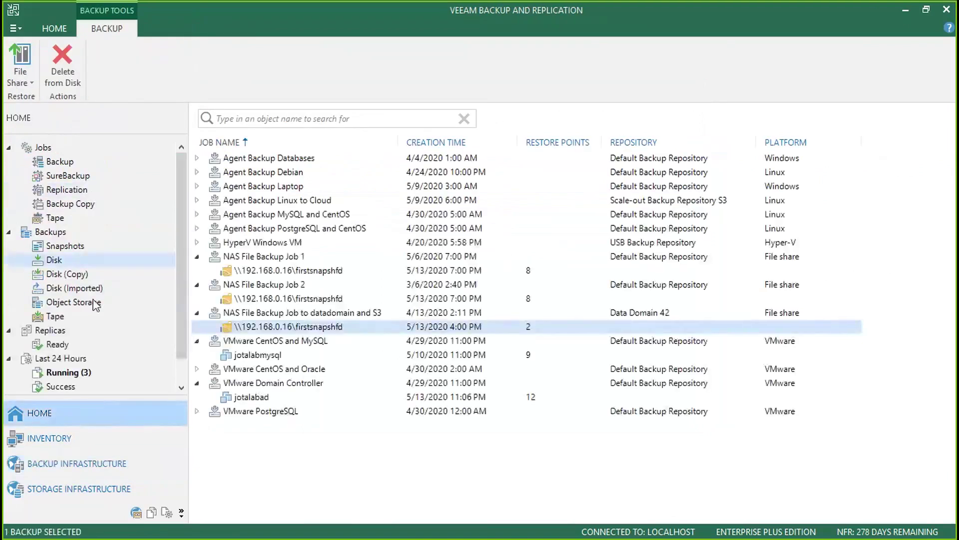
# - Start an Instant VM recovery to VMware of the jotalabdebian backup kept in object storage
pyautogui.click(95, 303)
pyautogui.click(262, 174)
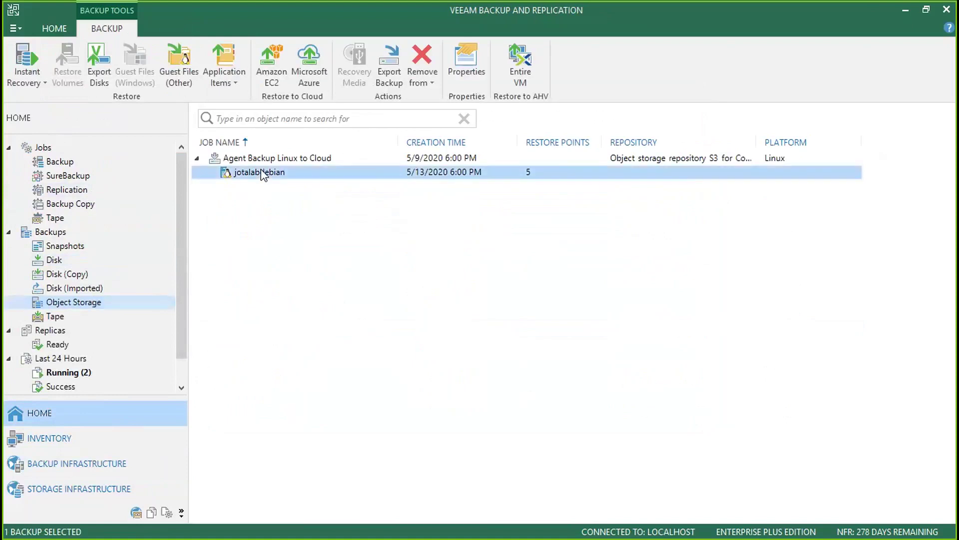
pyautogui.rightClick(262, 175)
pyautogui.moveTo(357, 178)
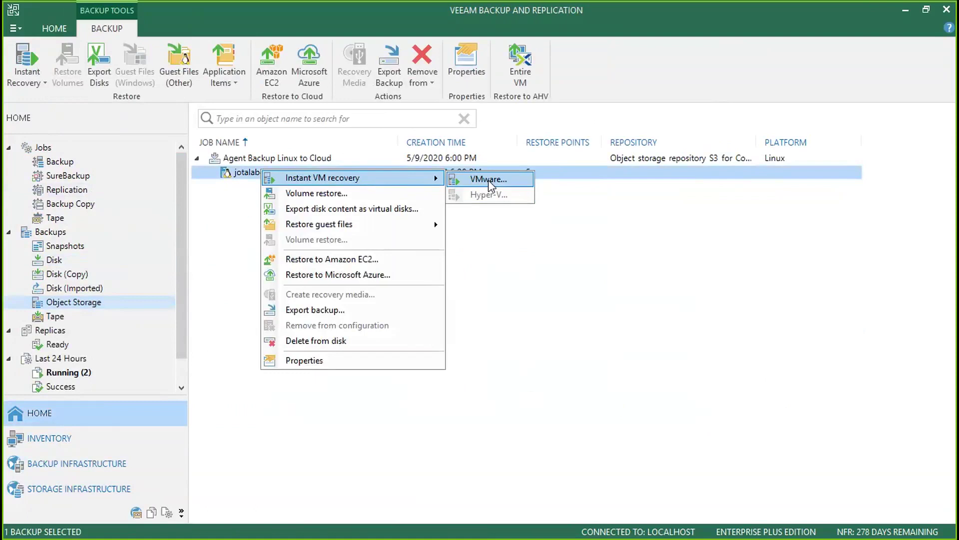
pyautogui.click(488, 179)
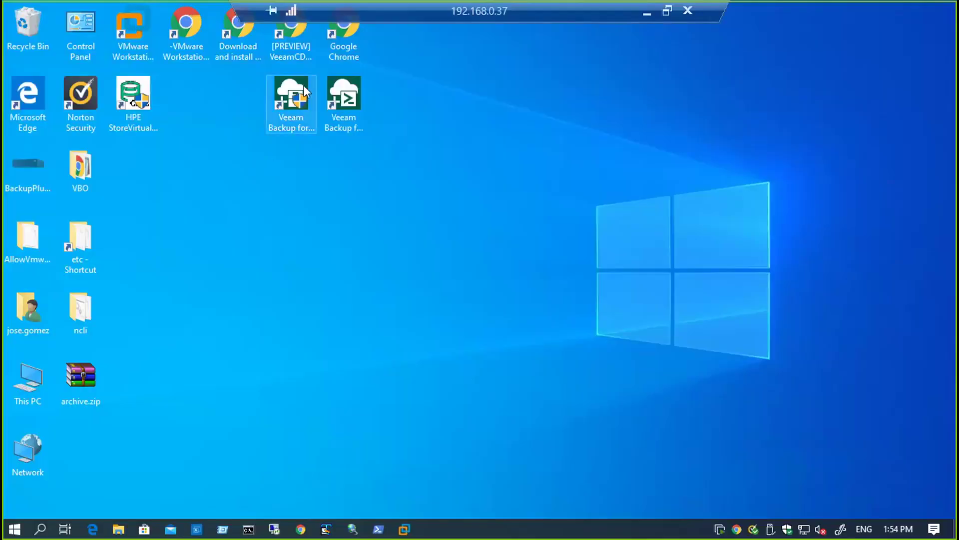
# - Launch the Office 365 backup console, connect to the local server 127.0.0.1, and maximize the window
pyautogui.click(295, 99)
pyautogui.doubleClick(296, 100)
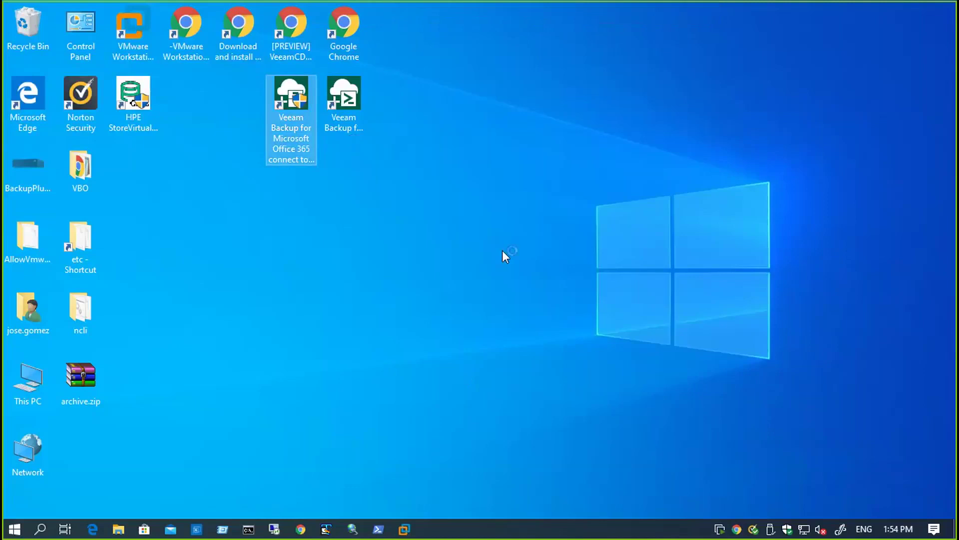
pyautogui.click(527, 372)
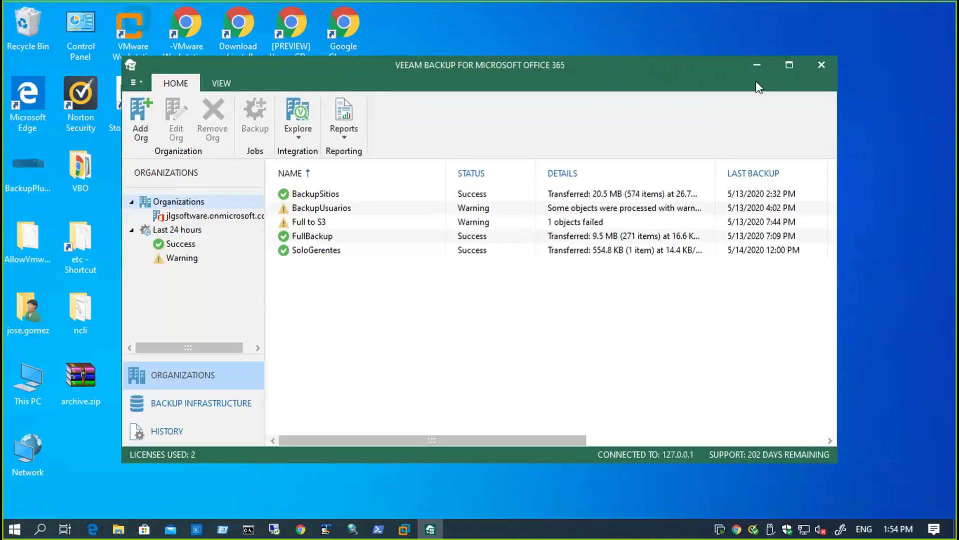
pyautogui.click(790, 65)
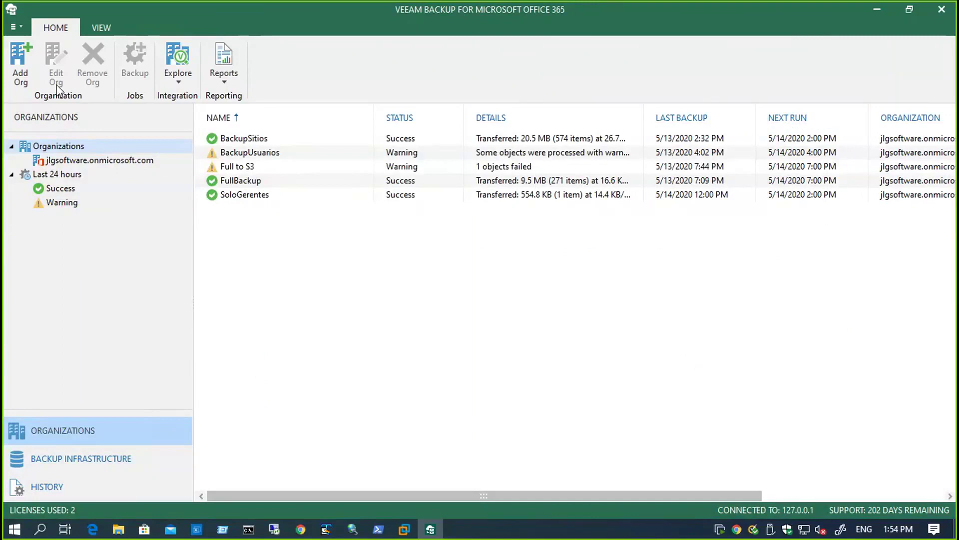
pyautogui.click(20, 63)
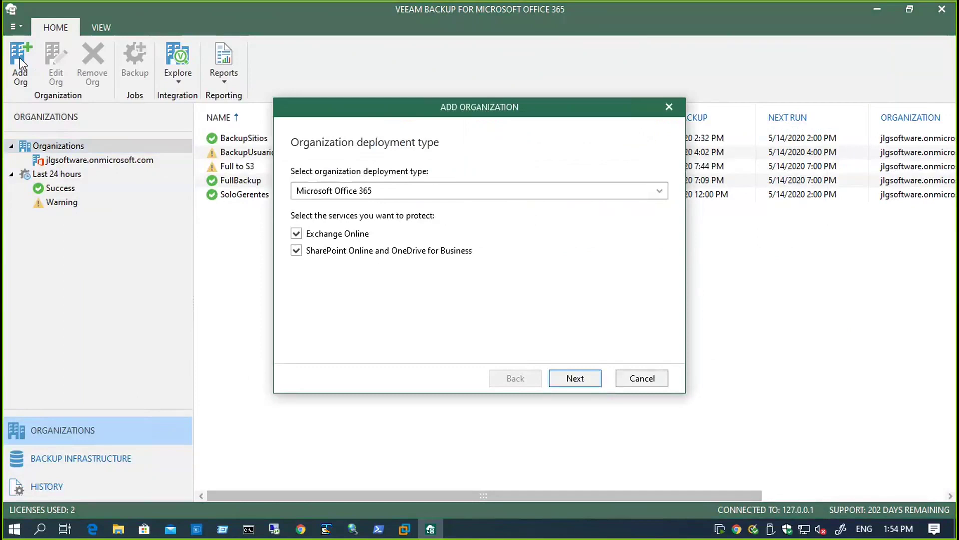
pyautogui.click(575, 379)
pyautogui.click(297, 277)
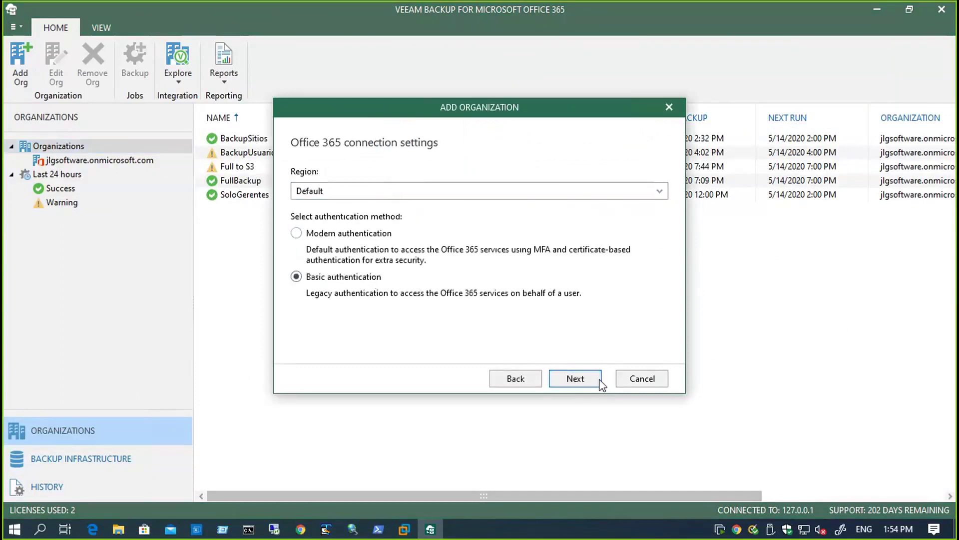
pyautogui.click(600, 380)
pyautogui.click(438, 178)
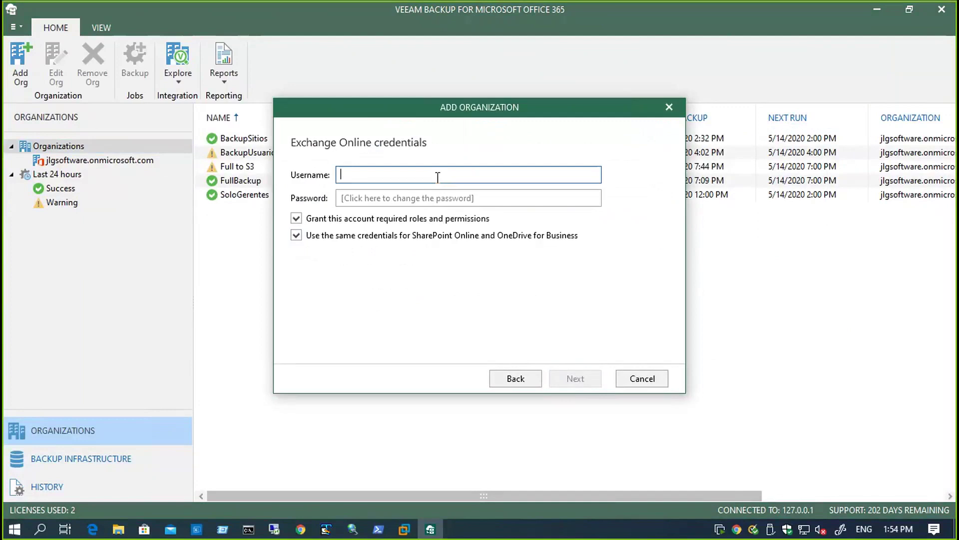
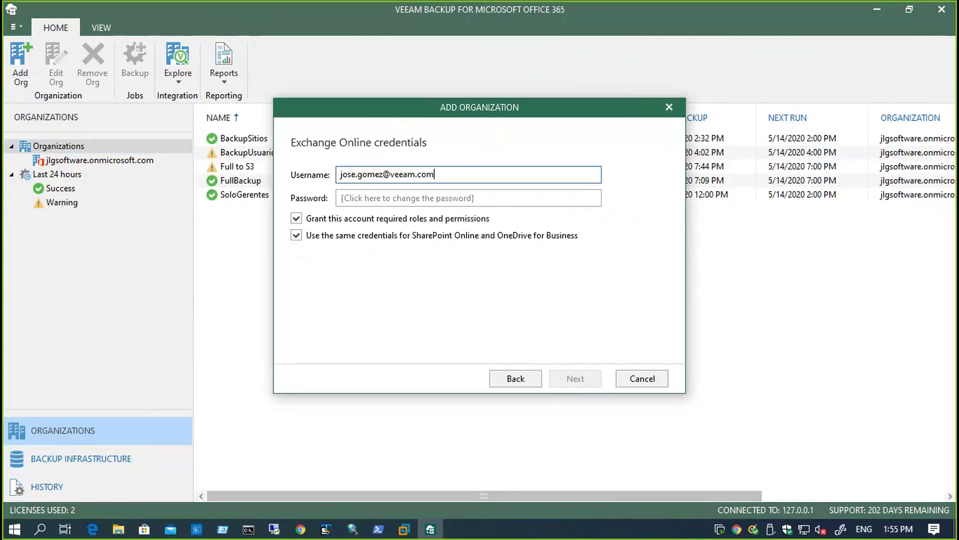
pyautogui.hotkey('shift', 'Left')
pyautogui.hotkey('shift', 'Left')
pyautogui.hotkey('shift', 'Left')
pyautogui.hotkey('shift', 'Left')
pyautogui.hotkey('shift', 'Left')
pyautogui.hotkey('shift', 'Left')
pyautogui.hotkey('shift', 'Left')
pyautogui.hotkey('shift', 'Left')
pyautogui.hotkey('shift', 'Left')
pyautogui.hotkey('shift', 'Left')
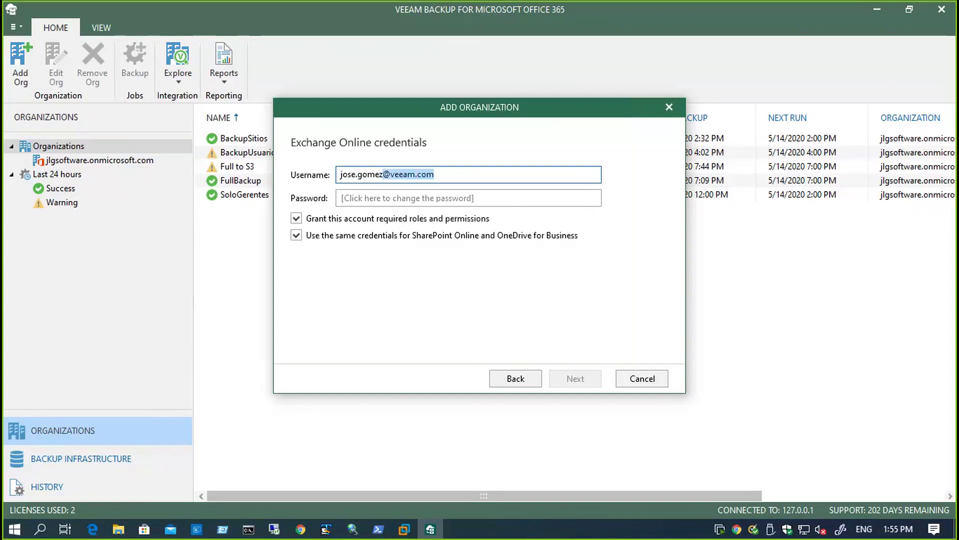
pyautogui.press('Right')
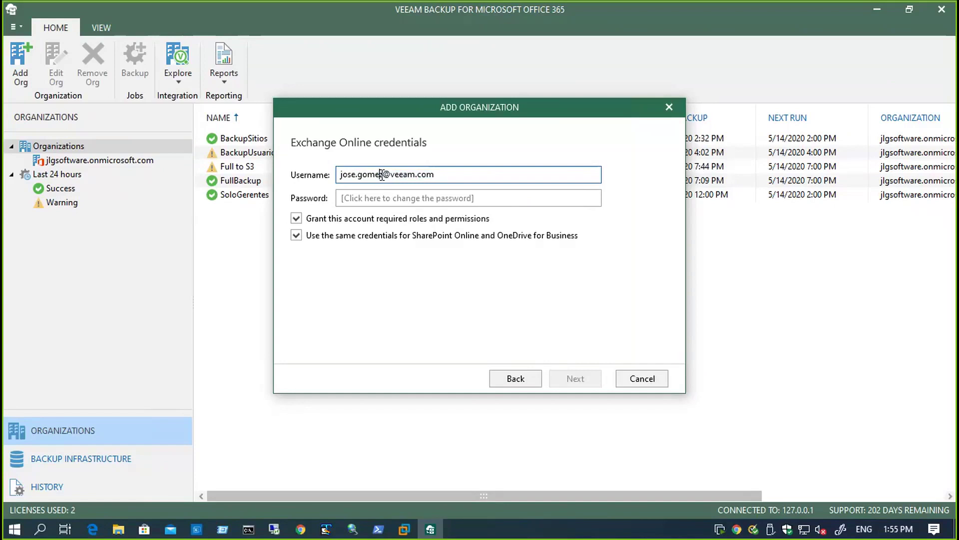
pyautogui.click(336, 218)
pyautogui.click(339, 239)
pyautogui.click(339, 239)
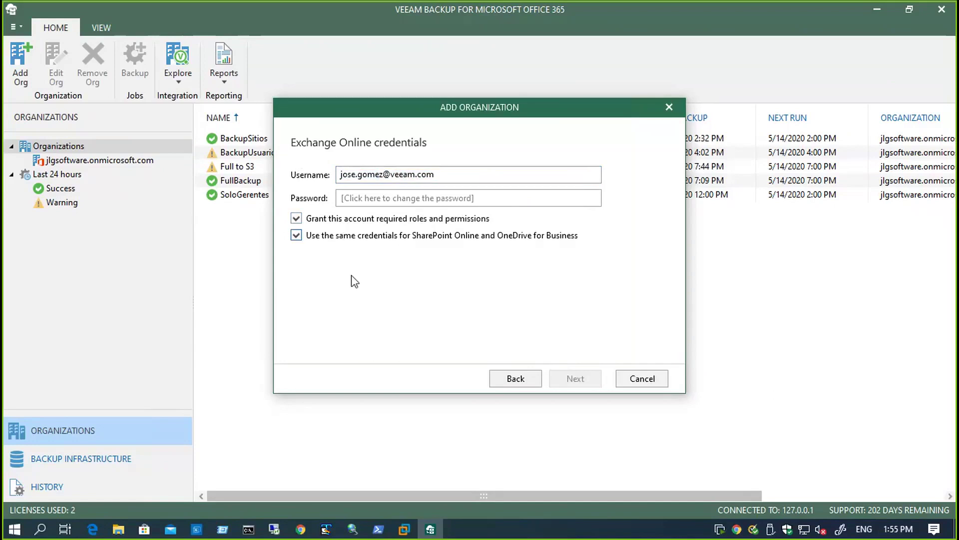
pyautogui.click(352, 243)
pyautogui.click(352, 242)
pyautogui.click(642, 380)
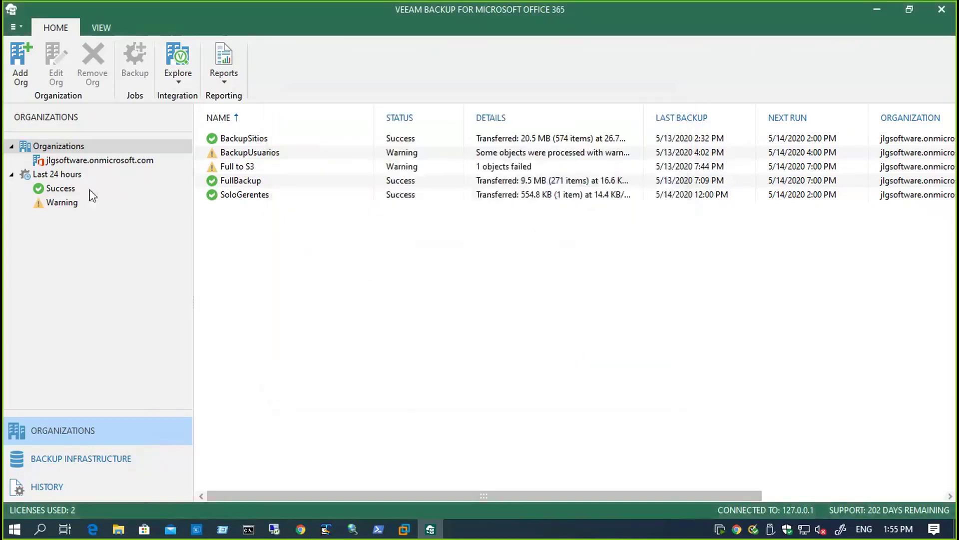
# - Create a new backup job named 'Diario' for the jlgsoftware.onmicrosoft.com organization
pyautogui.click(135, 161)
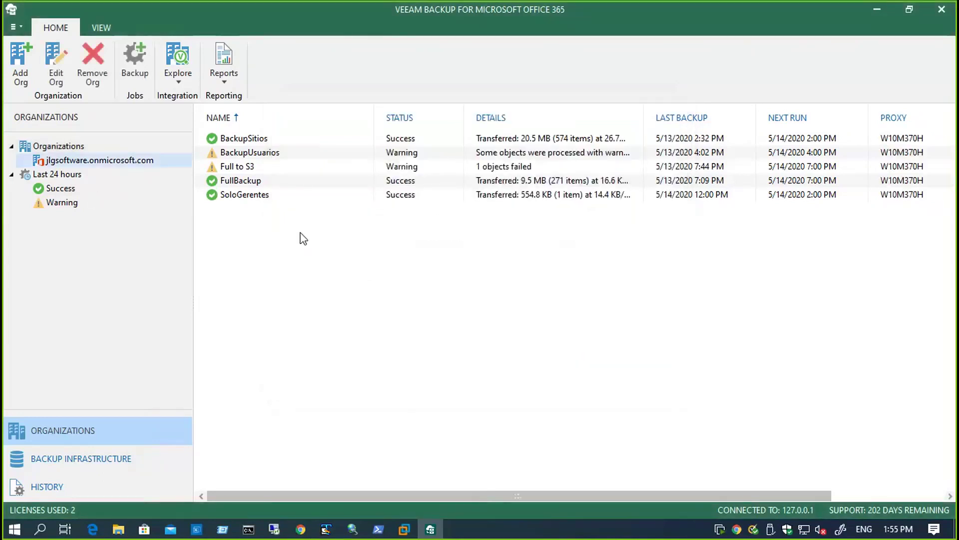
pyautogui.rightClick(274, 253)
pyautogui.click(253, 261)
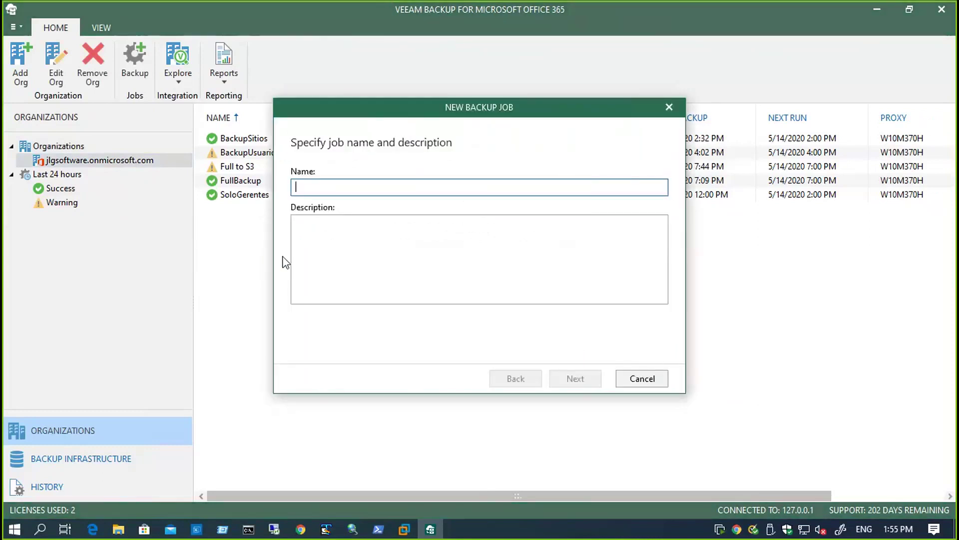
pyautogui.write('Diario')
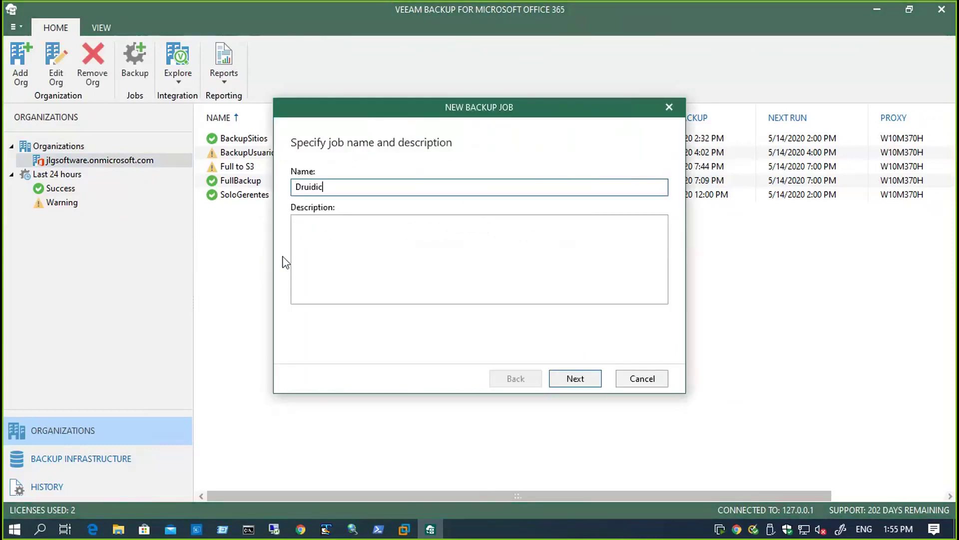
pyautogui.press('Return')
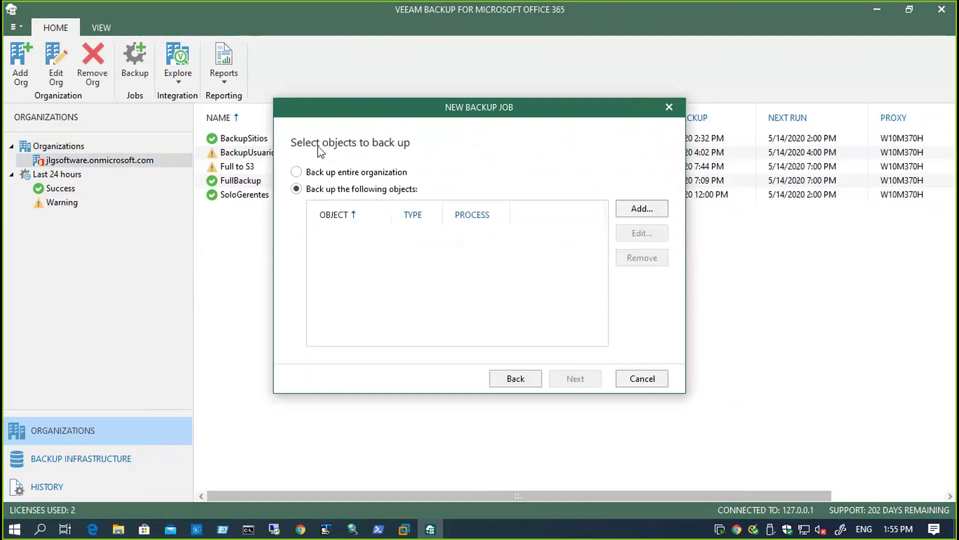
# - Limit the job to backing up only the El grupo de Lio group
pyautogui.click(334, 172)
pyautogui.click(326, 189)
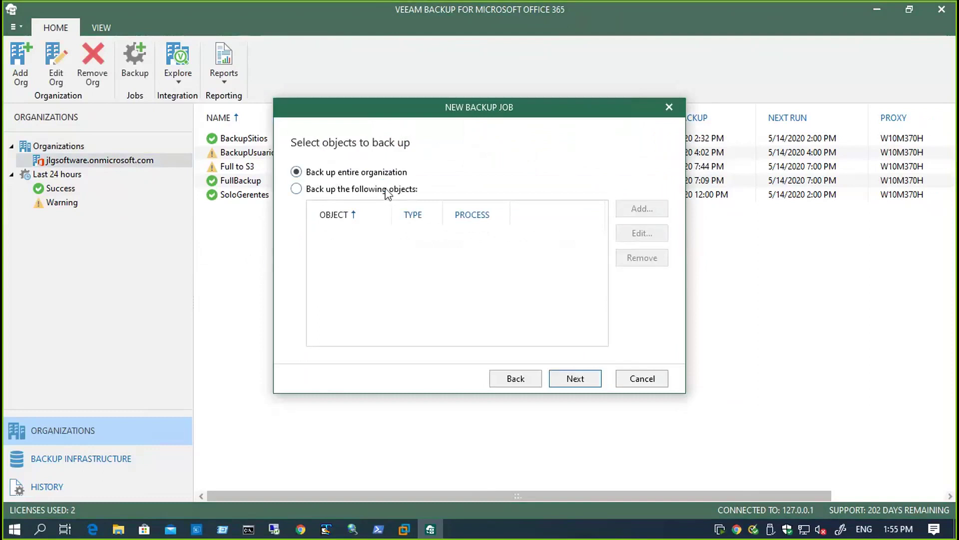
pyautogui.click(631, 210)
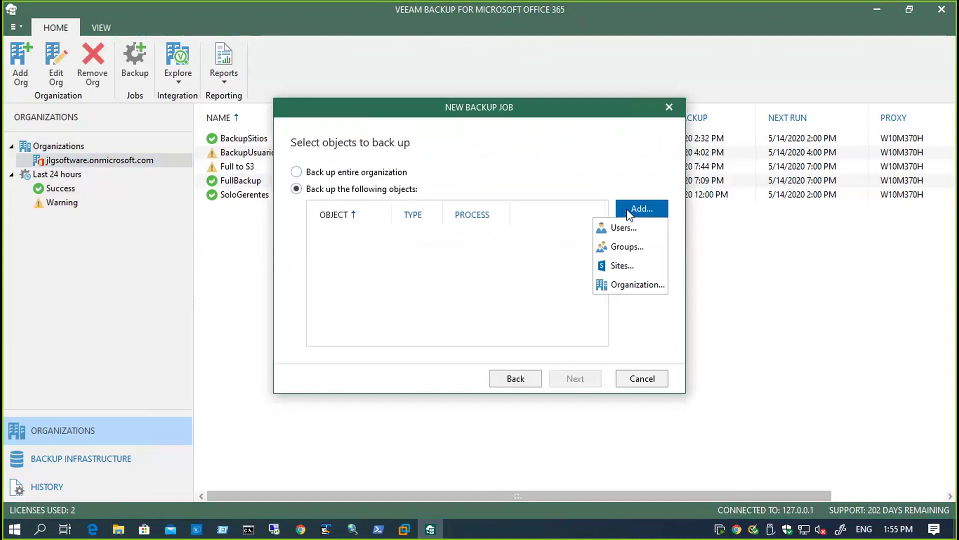
pyautogui.click(628, 249)
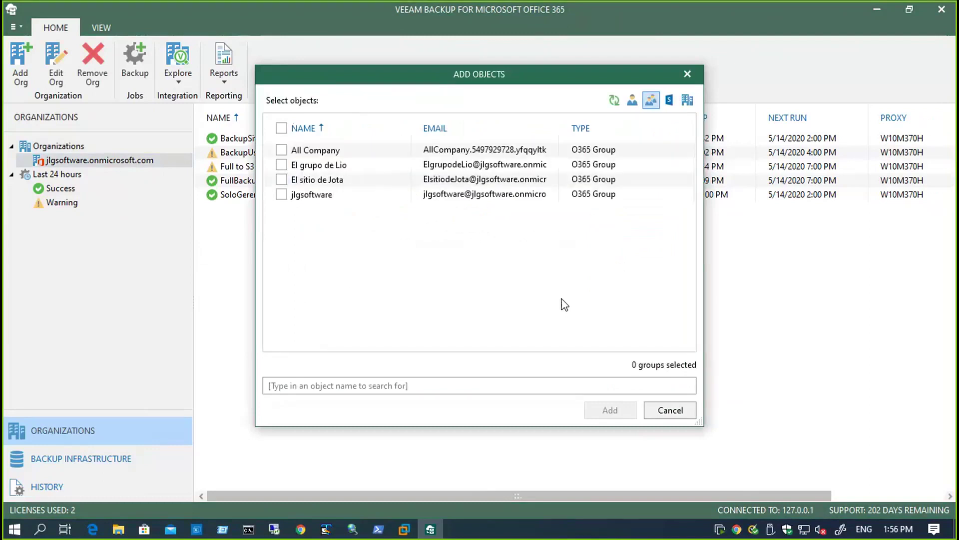
pyautogui.click(281, 164)
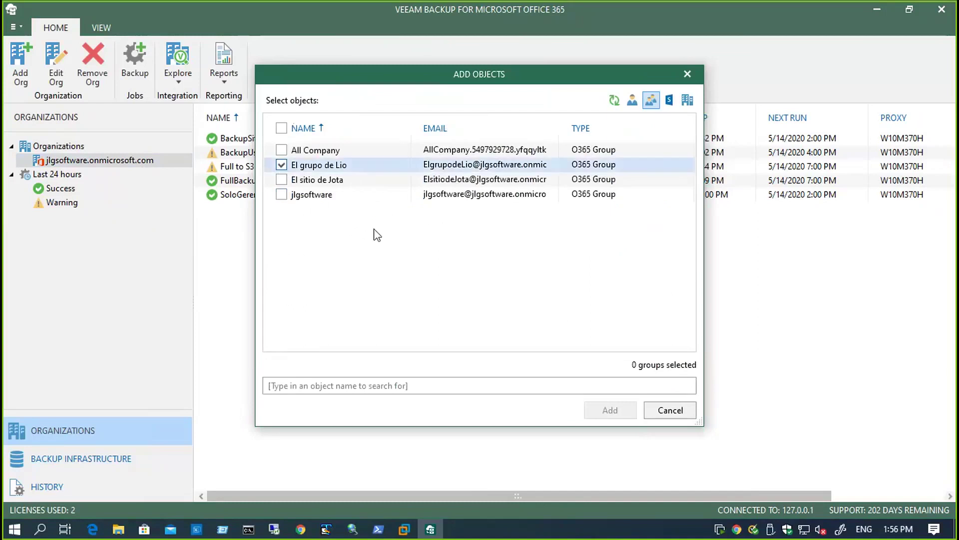
pyautogui.click(602, 414)
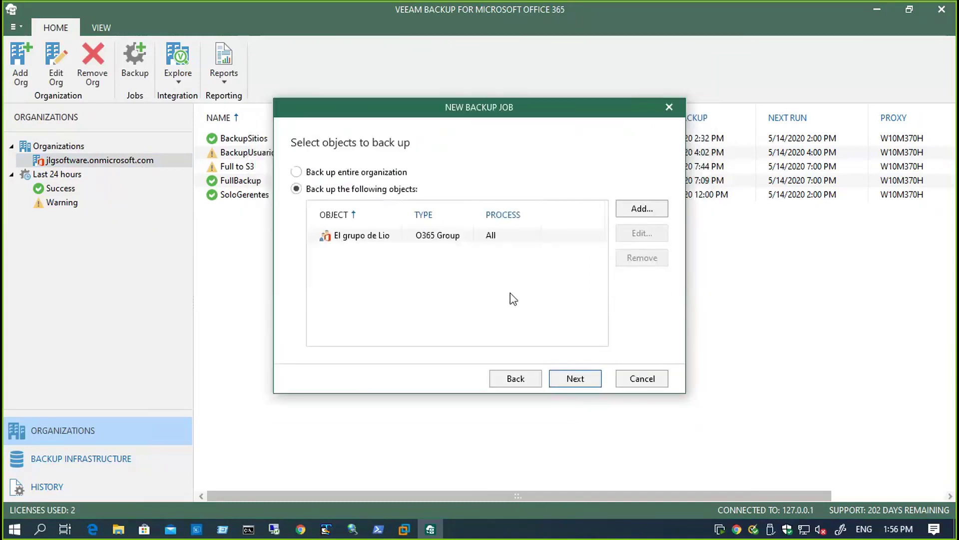
pyautogui.click(570, 383)
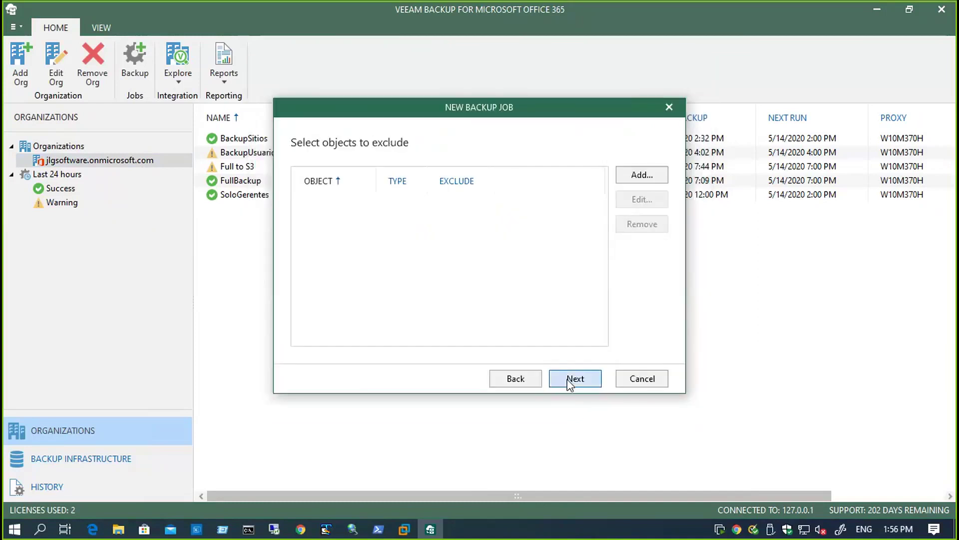
# - Review the excludable object types, add no exclusions, and advance the wizard
pyautogui.click(645, 176)
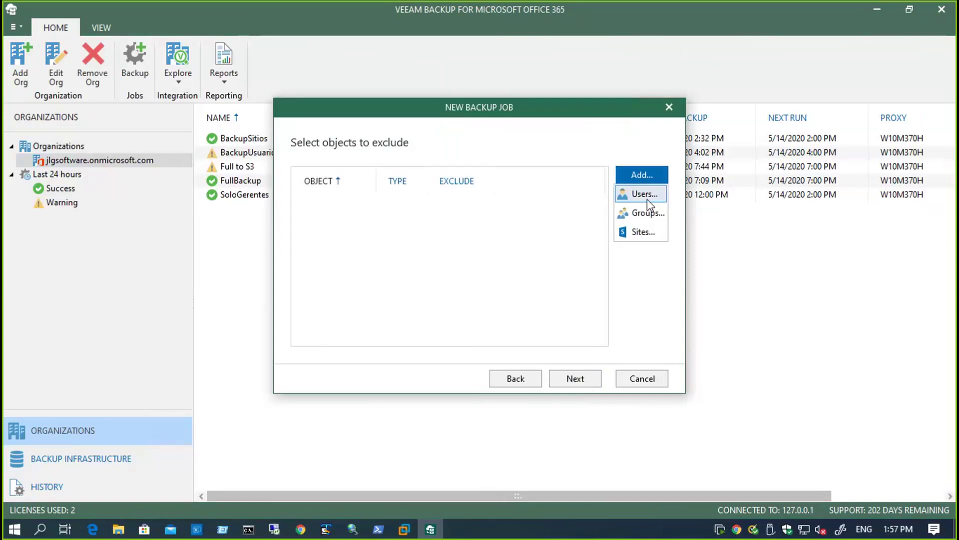
pyautogui.click(553, 370)
pyautogui.click(583, 385)
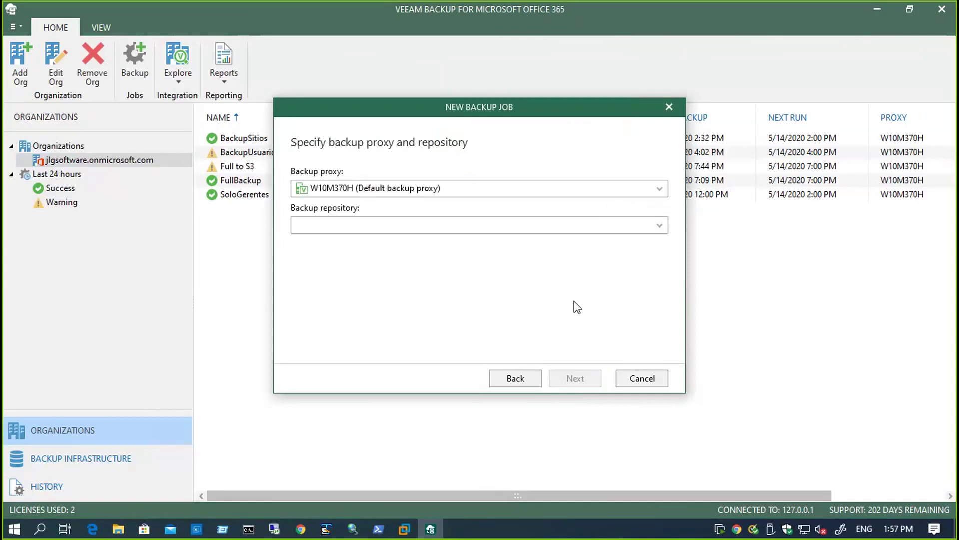
# - Choose RepoS3 as the backup repository, then cancel the wizard without saving the job
pyautogui.click(464, 224)
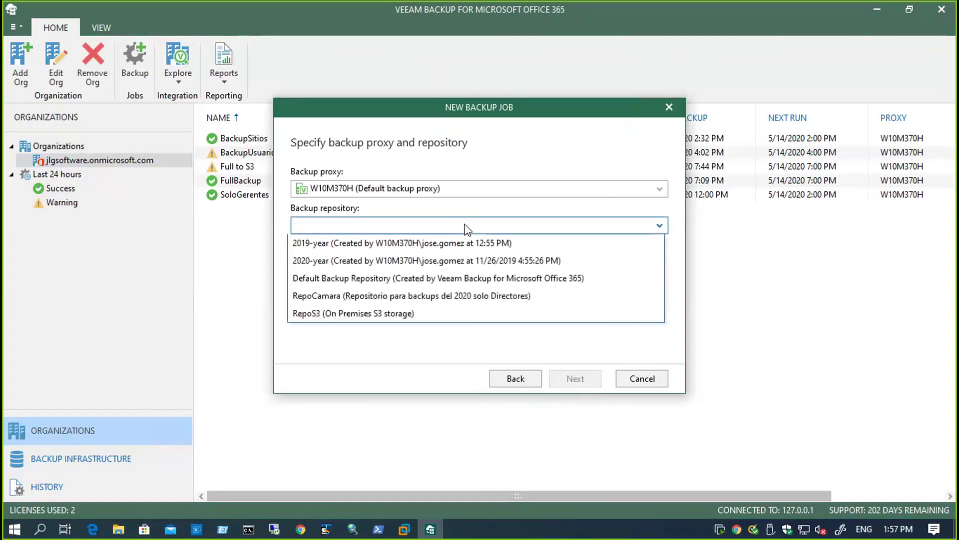
pyautogui.click(450, 313)
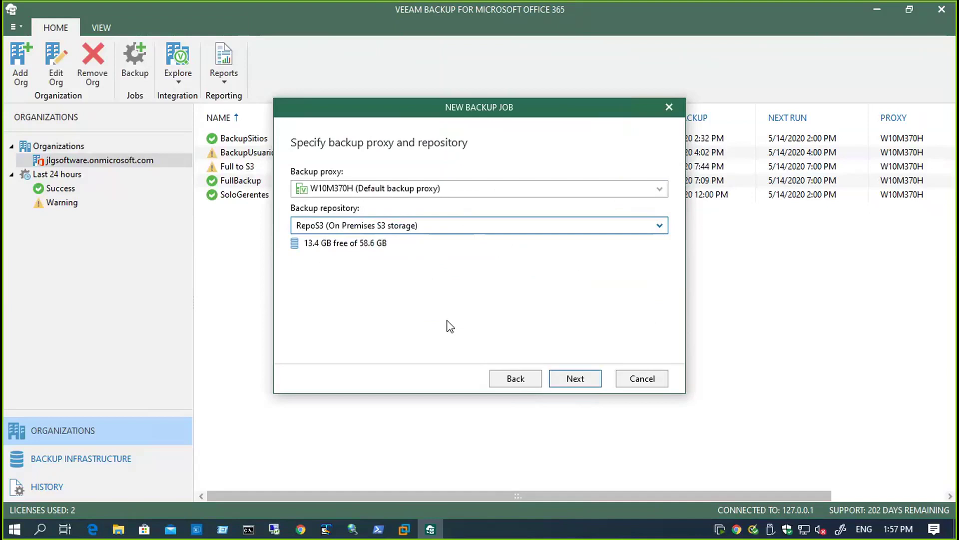
pyautogui.click(639, 379)
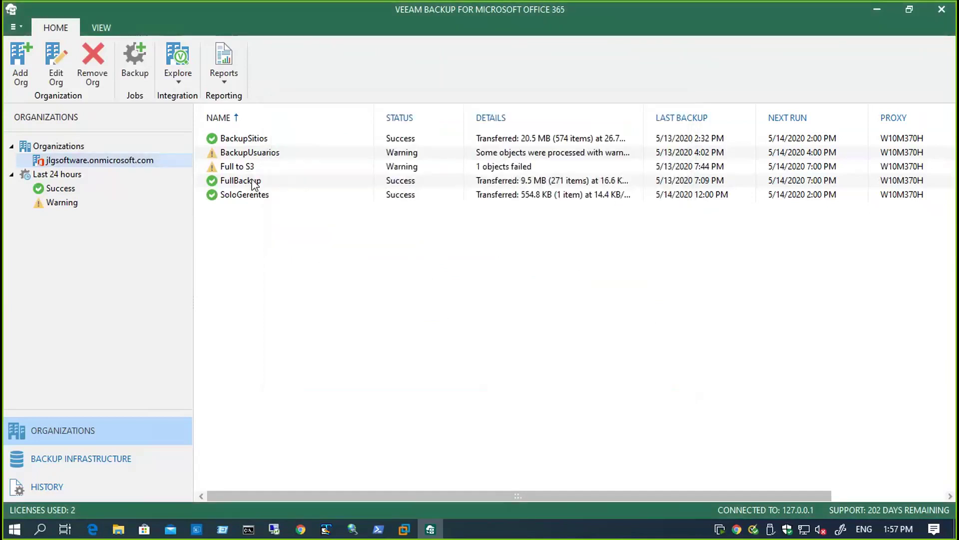
# - Open the latest point-in-time state of the SoloGerentes OneDrive backup
pyautogui.rightClick(251, 196)
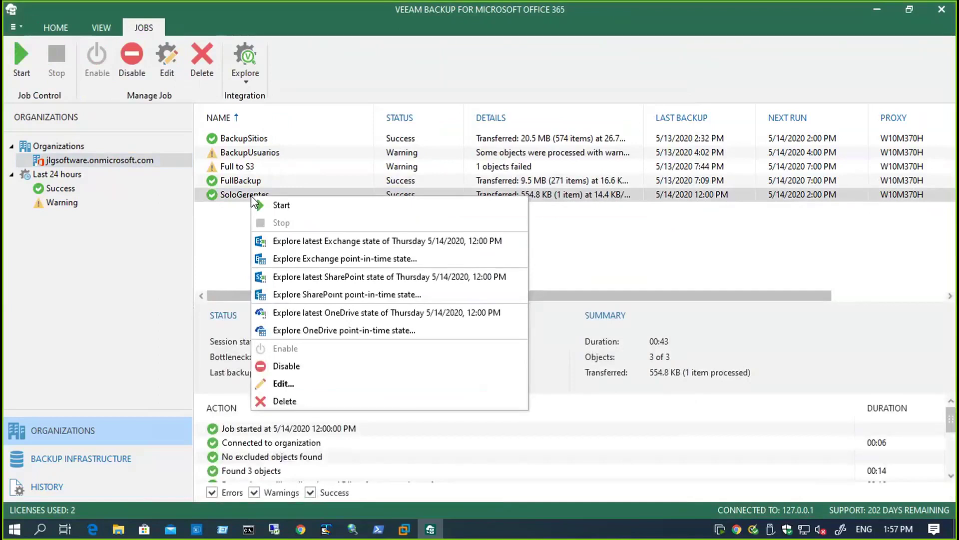
pyautogui.click(340, 331)
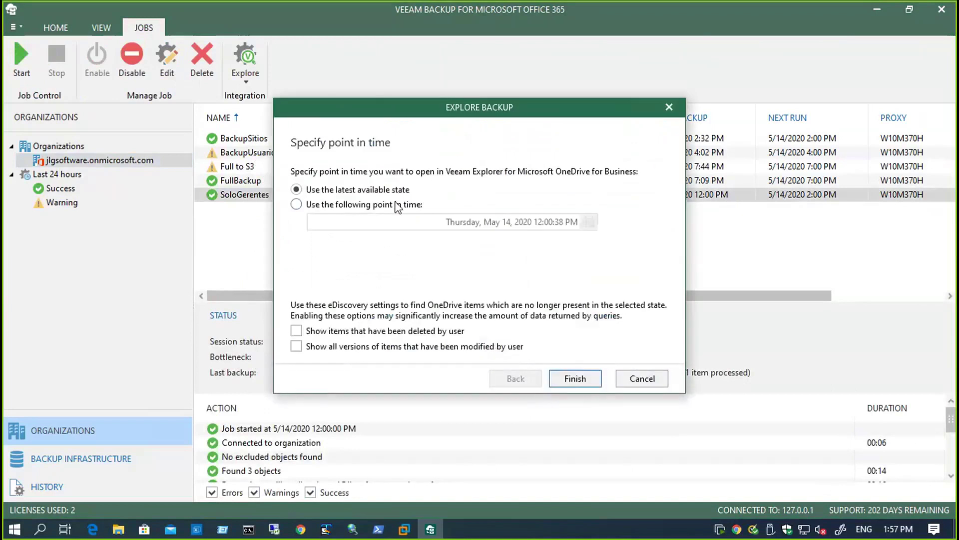
pyautogui.click(566, 381)
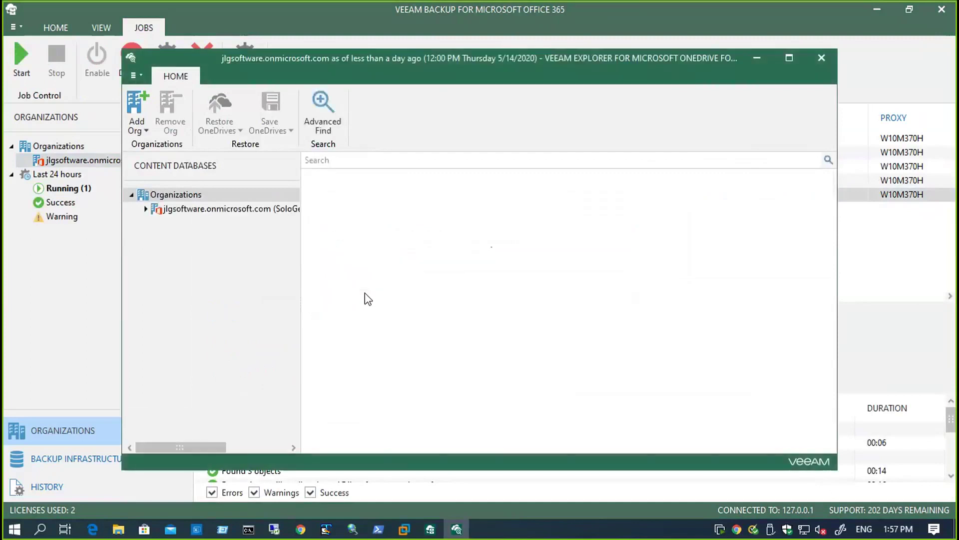
# - Browse a user's backed-up OneDrive and review the actions for its four files
pyautogui.click(146, 208)
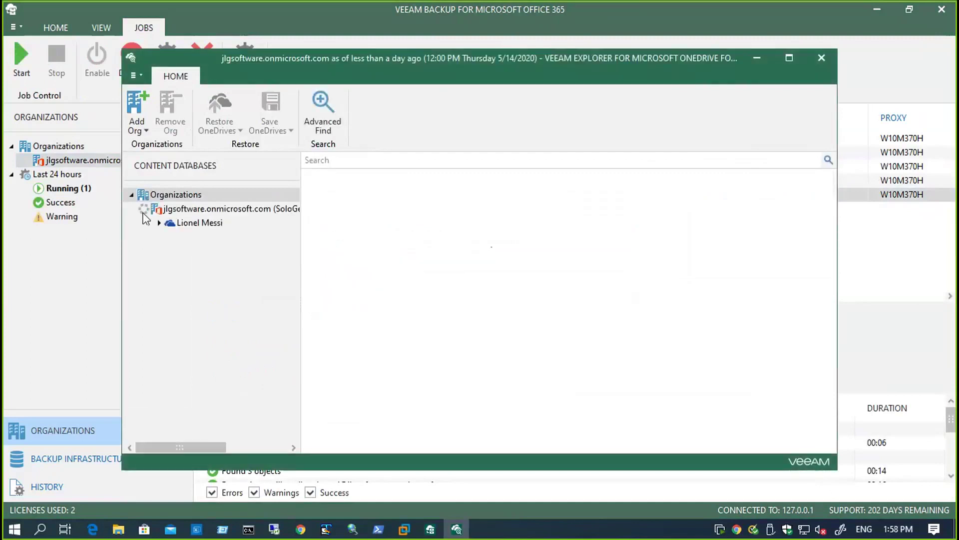
pyautogui.click(158, 223)
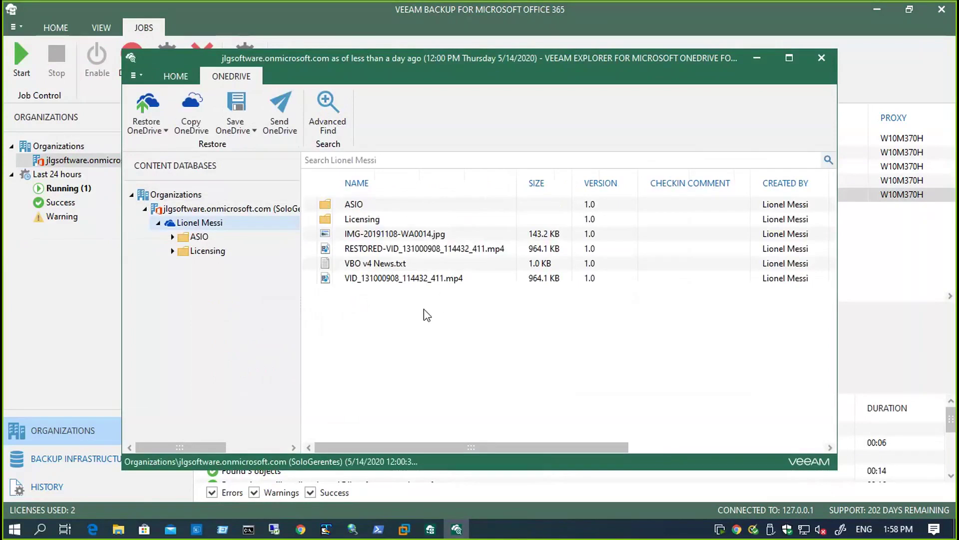
pyautogui.click(389, 235)
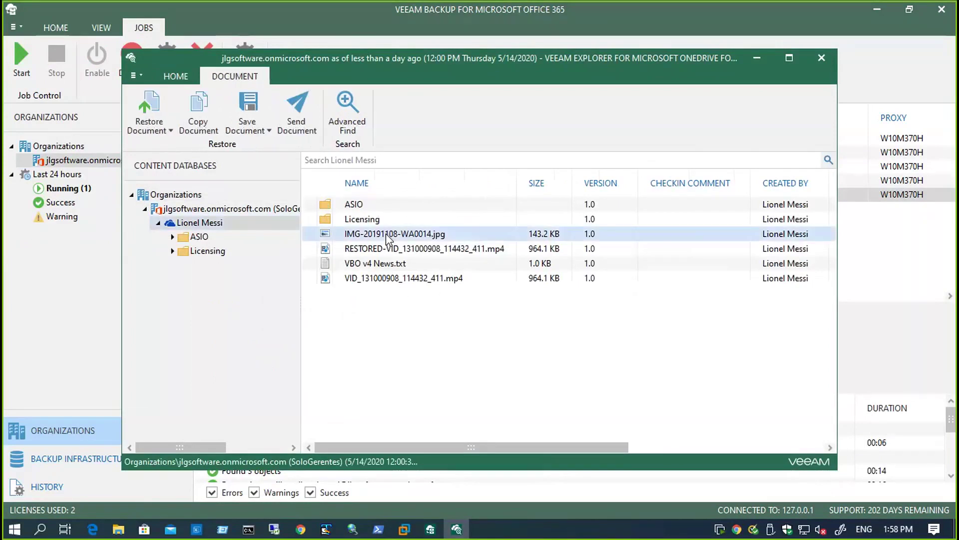
pyautogui.keyDown('shift'); pyautogui.click(394, 279); pyautogui.keyUp('shift')
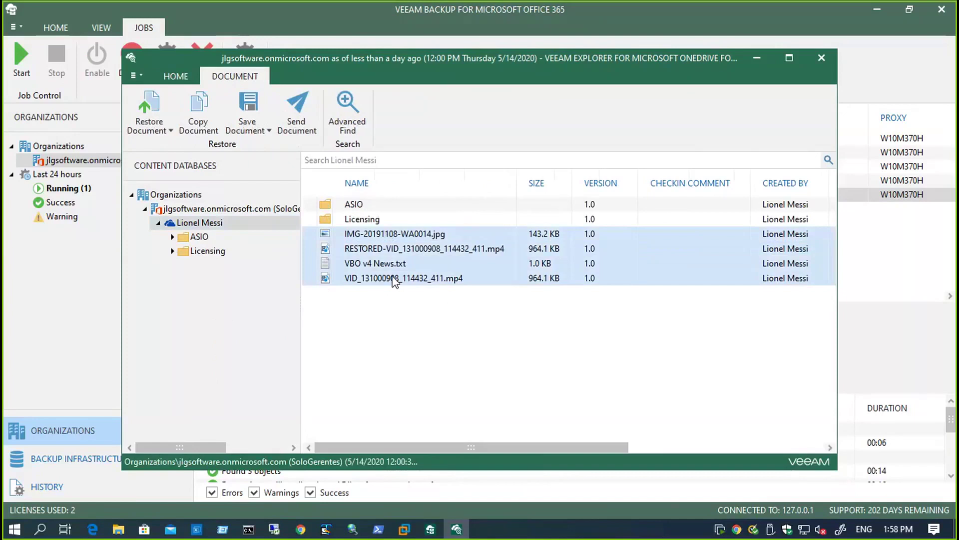
pyautogui.rightClick(394, 280)
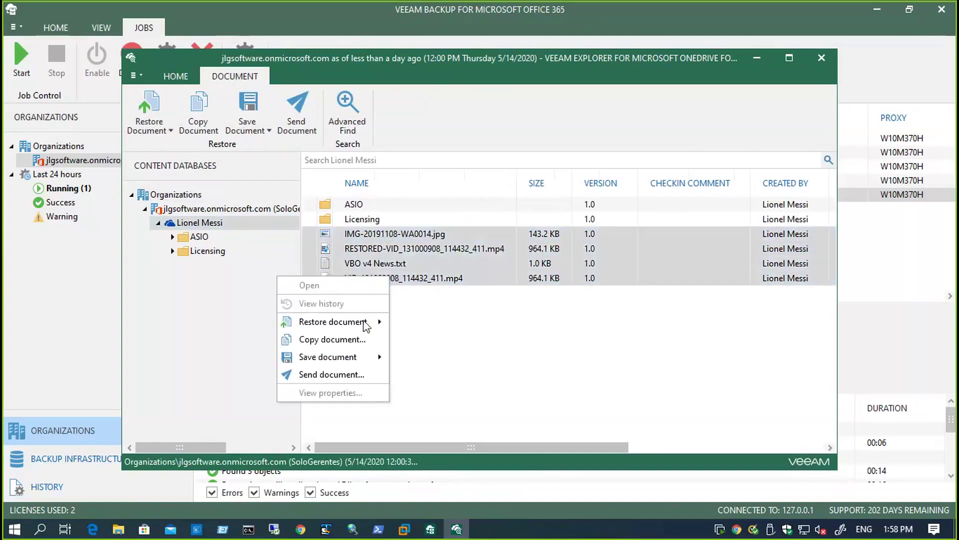
pyautogui.moveTo(366, 326)
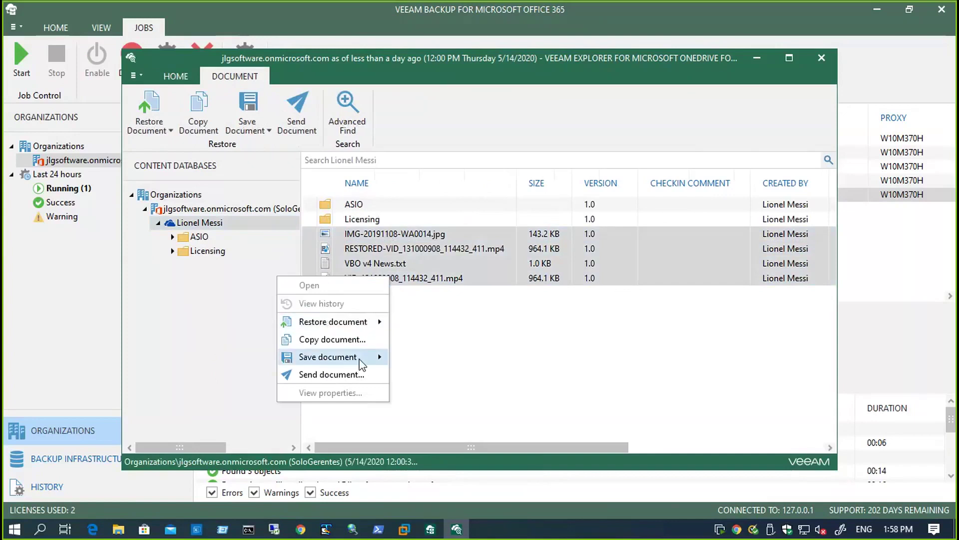
pyautogui.moveTo(358, 358)
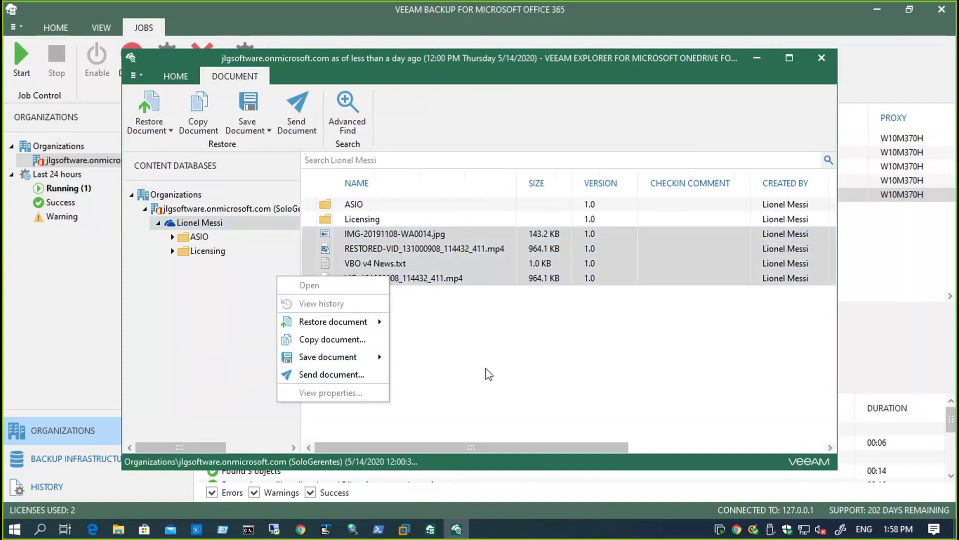
pyautogui.click(501, 353)
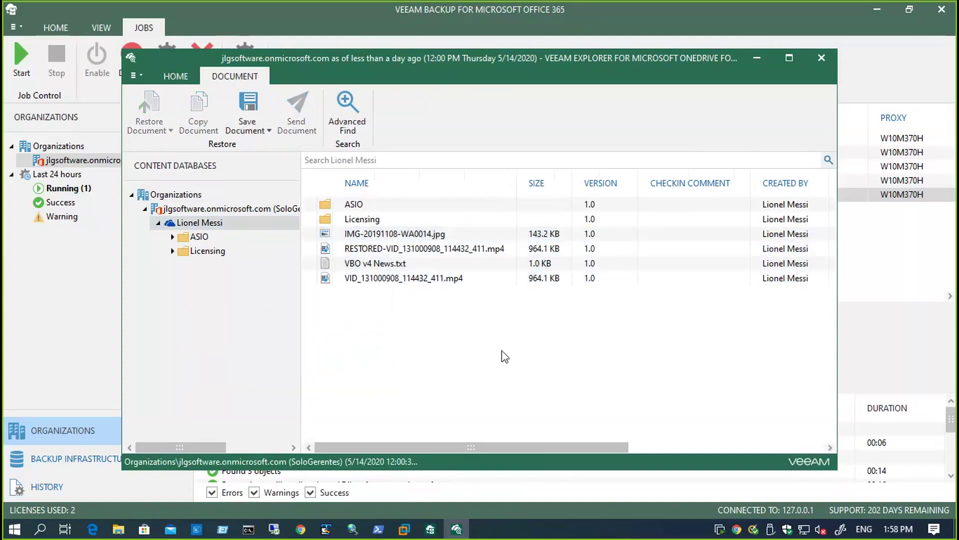
# - Close the explorer and open the BackupUsuarios OneDrive backup as of 4:02 PM, May 13, 2020
pyautogui.click(819, 59)
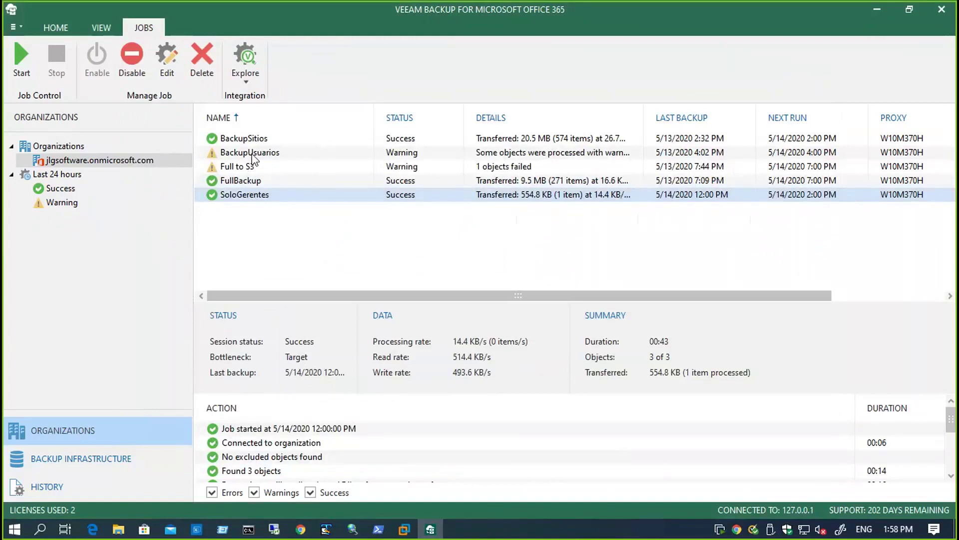
pyautogui.rightClick(254, 159)
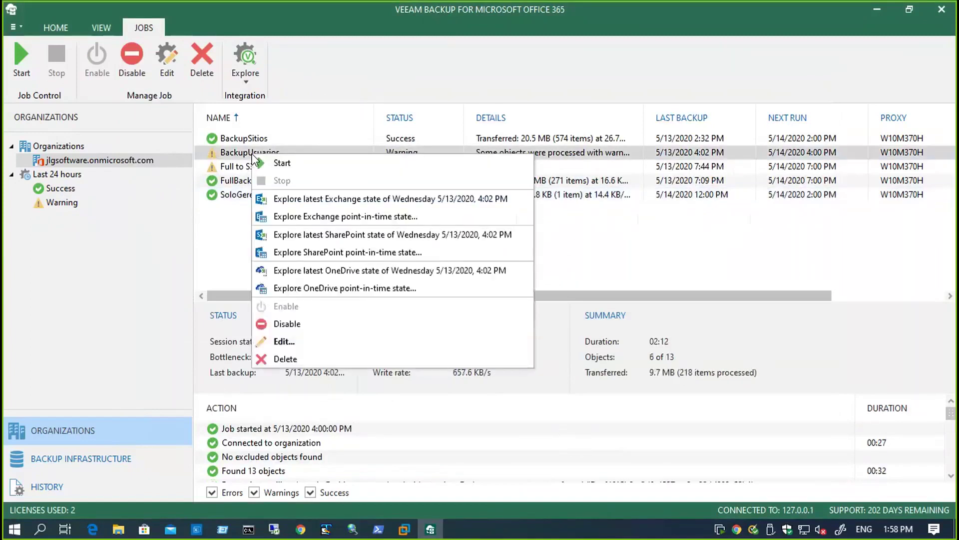
pyautogui.click(340, 288)
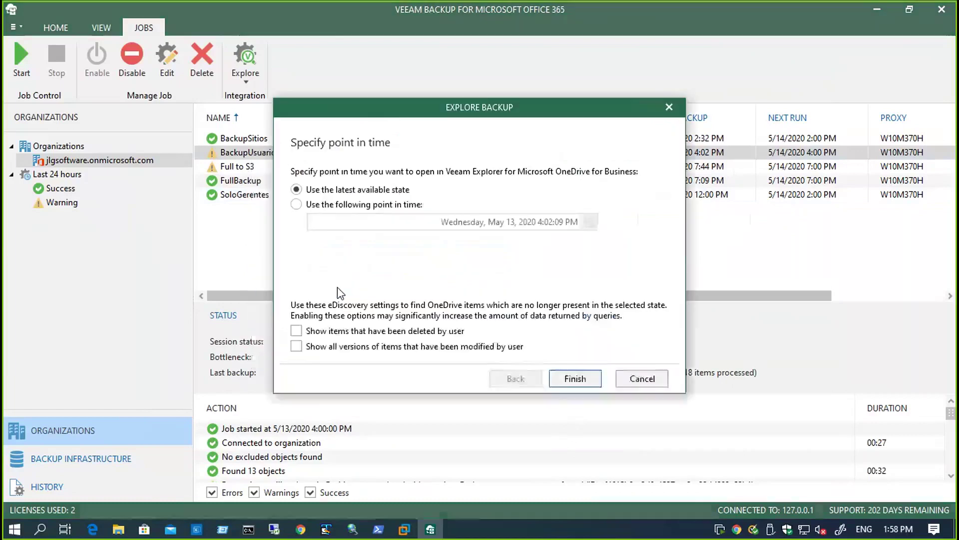
pyautogui.click(330, 207)
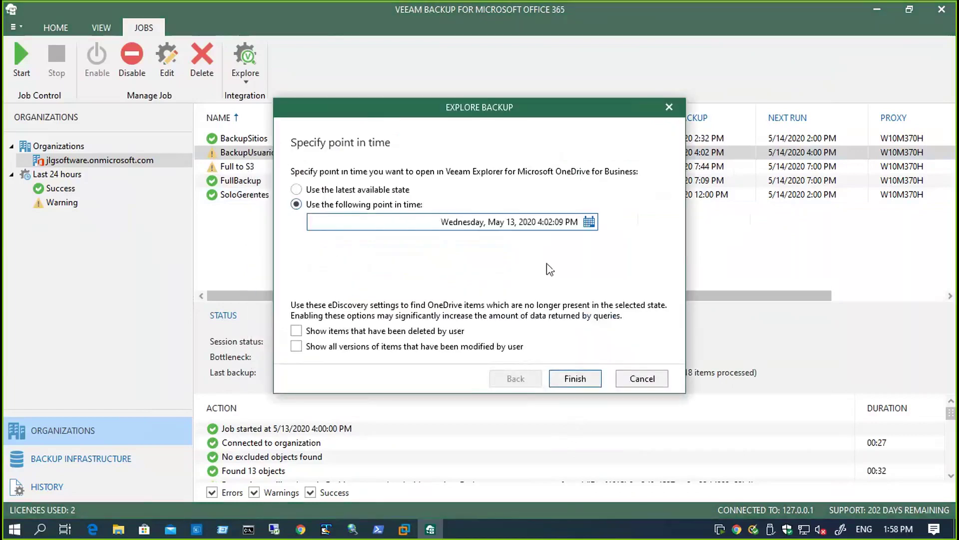
pyautogui.click(589, 222)
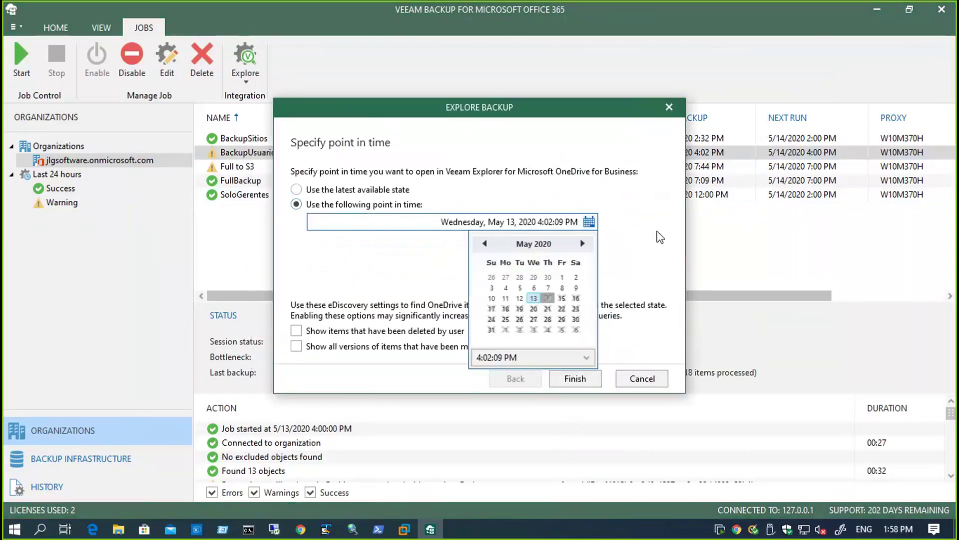
pyautogui.click(655, 250)
pyautogui.click(580, 379)
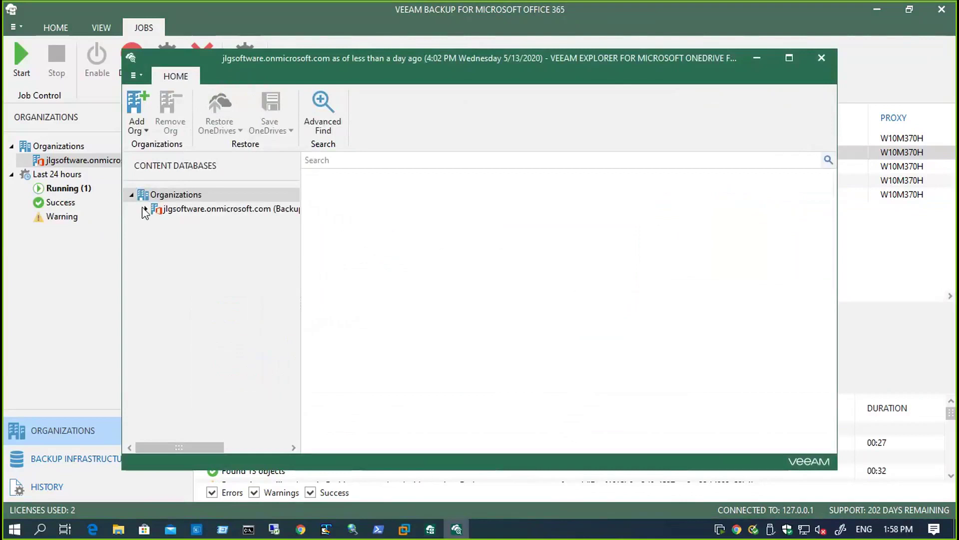
# - Expand the organization and view each user's backed-up OneDrive files
pyautogui.click(143, 208)
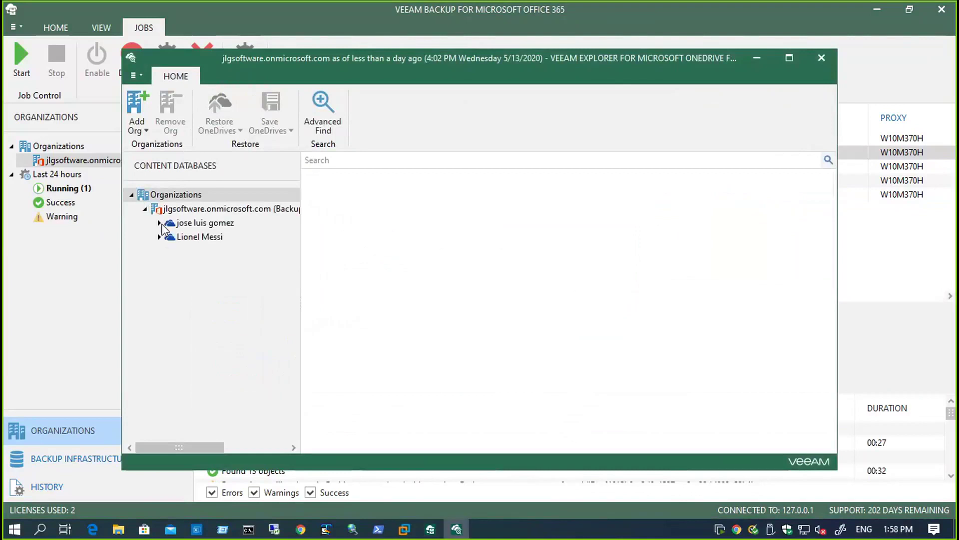
pyautogui.click(220, 223)
pyautogui.click(216, 242)
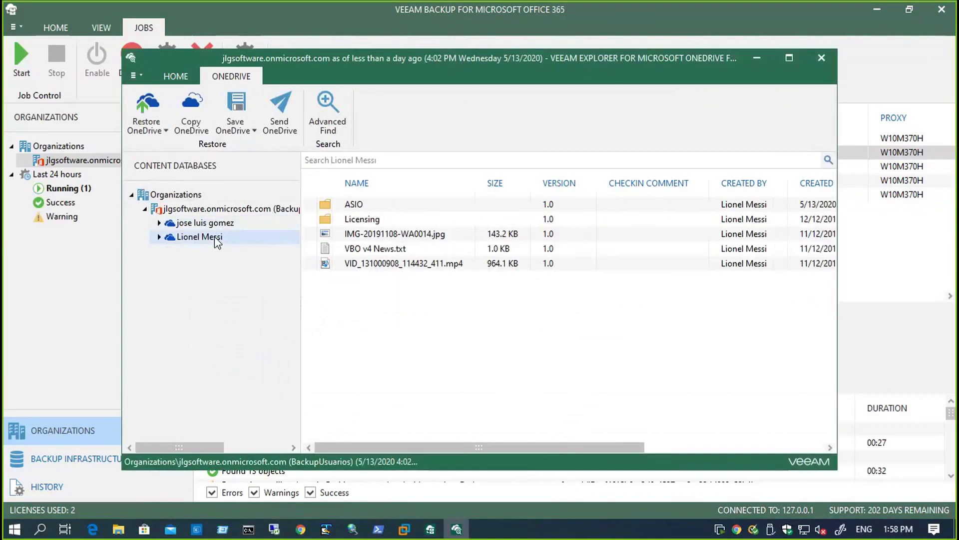
pyautogui.click(159, 223)
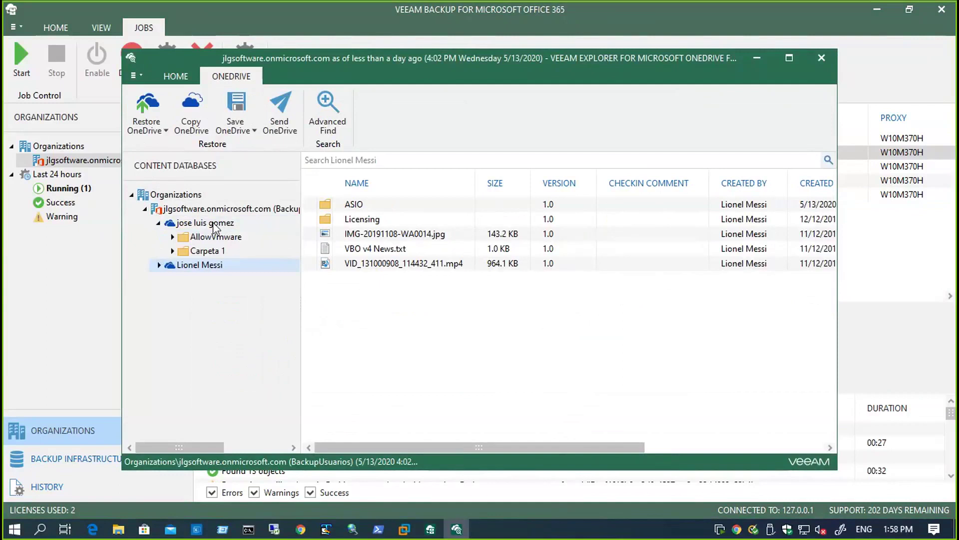
pyautogui.click(214, 224)
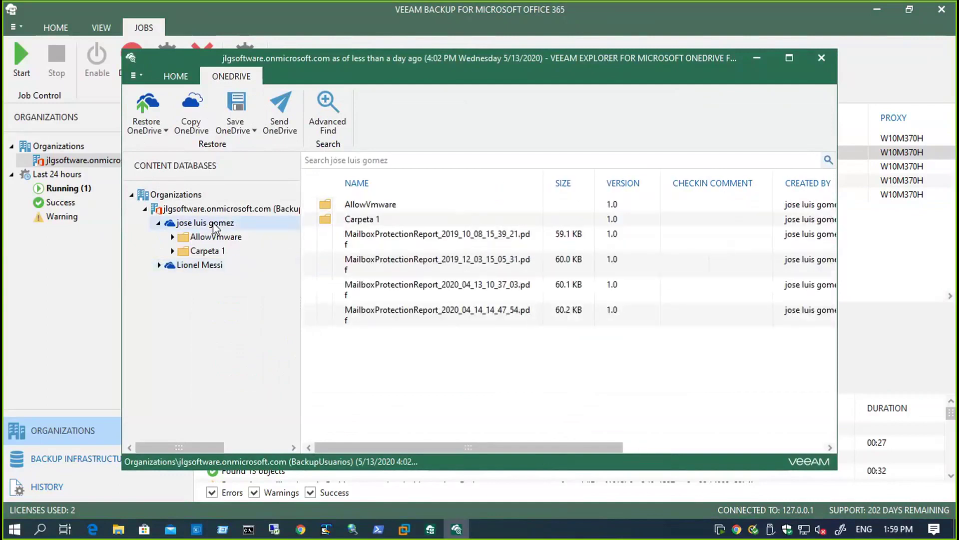
# - List the AllowVmware folder and review the restore options for ncli.cmd
pyautogui.click(247, 238)
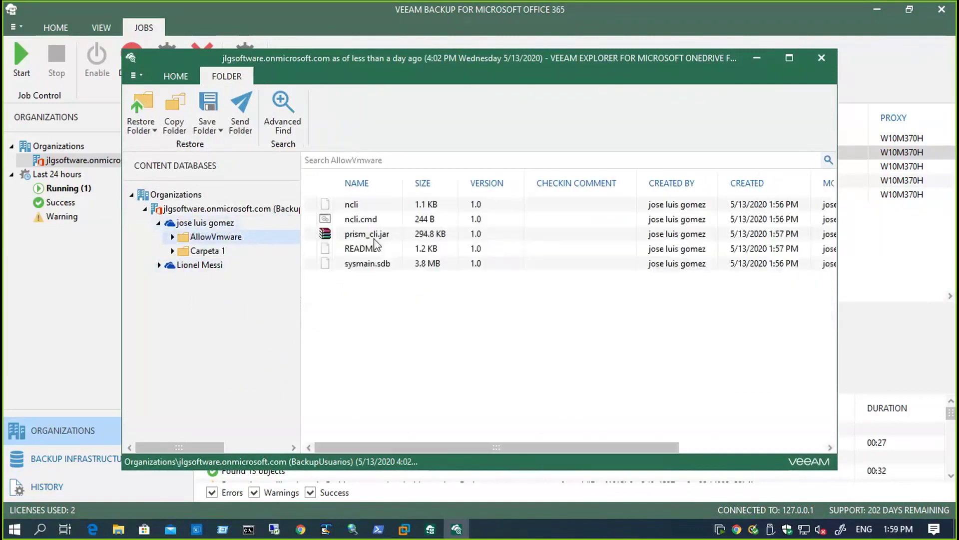
pyautogui.rightClick(365, 219)
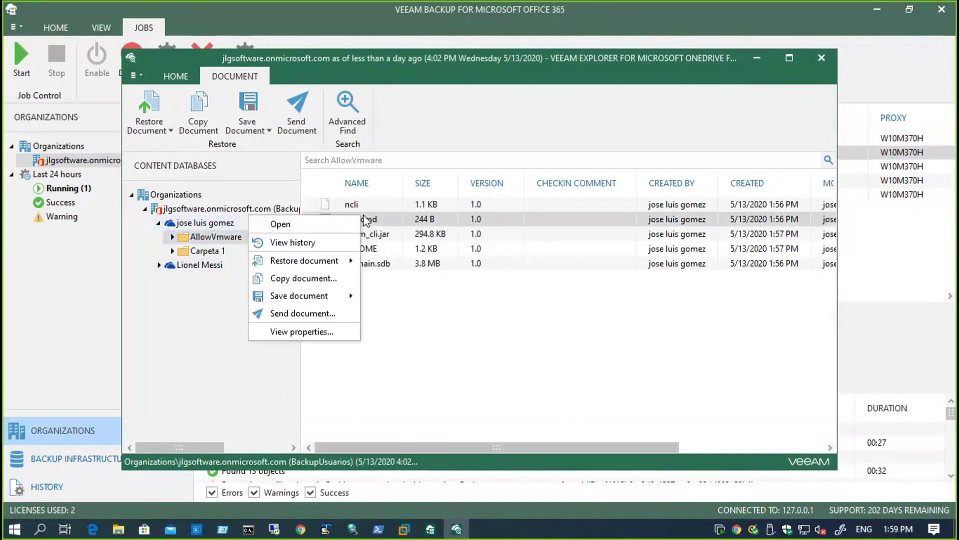
pyautogui.moveTo(340, 267)
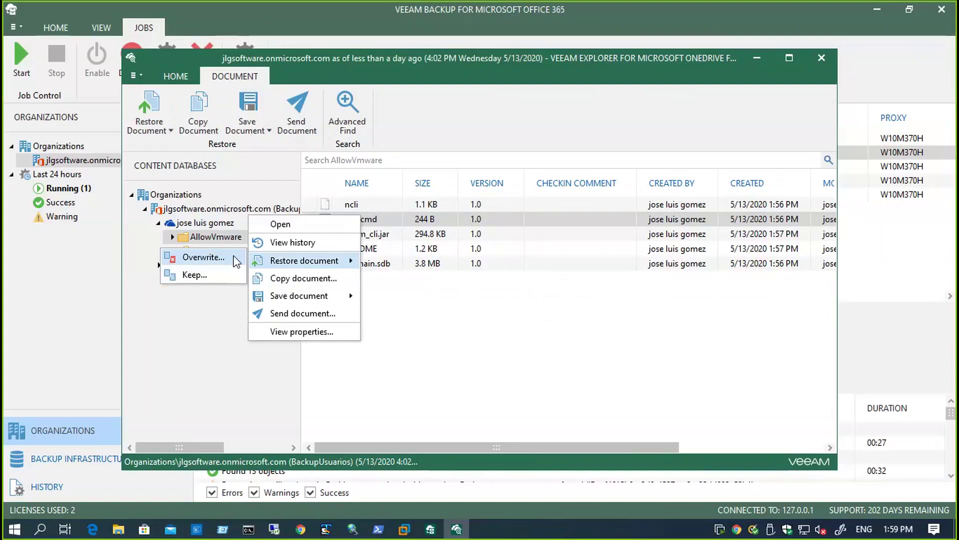
pyautogui.click(452, 337)
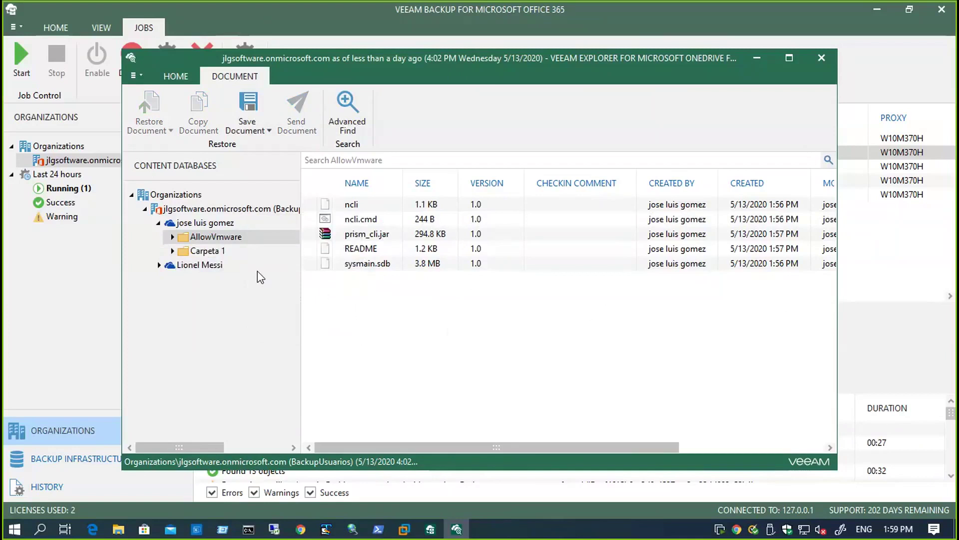
# - Open the Carpeta 1 folder and review its restore options
pyautogui.click(210, 255)
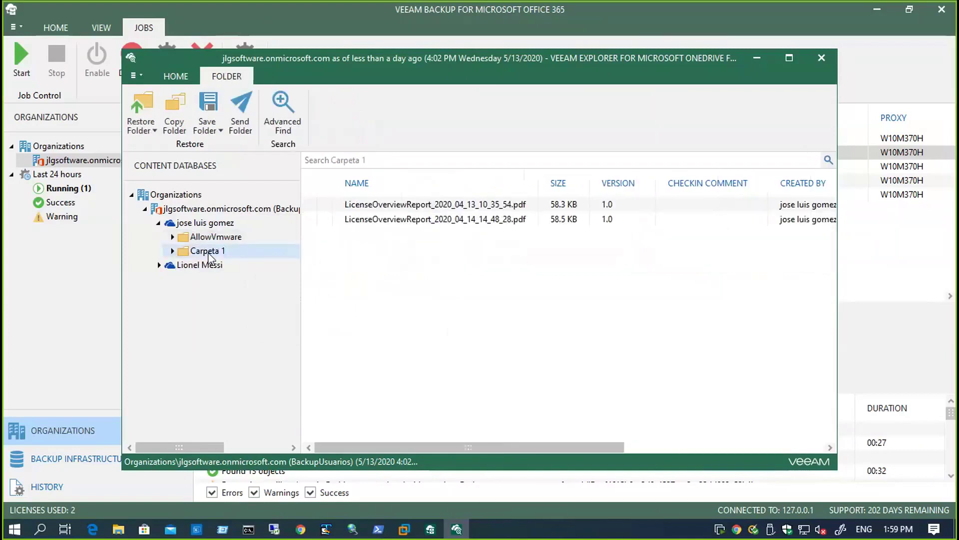
pyautogui.rightClick(210, 257)
pyautogui.moveTo(197, 265)
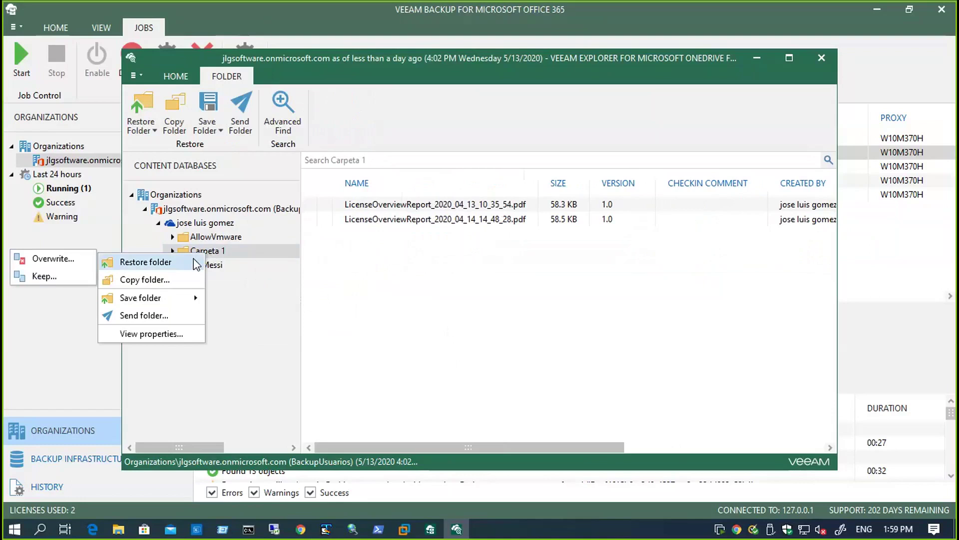
pyautogui.click(343, 301)
# - Review the actions for two selected PDF reports, then return to the user's OneDrive root
pyautogui.click(420, 205)
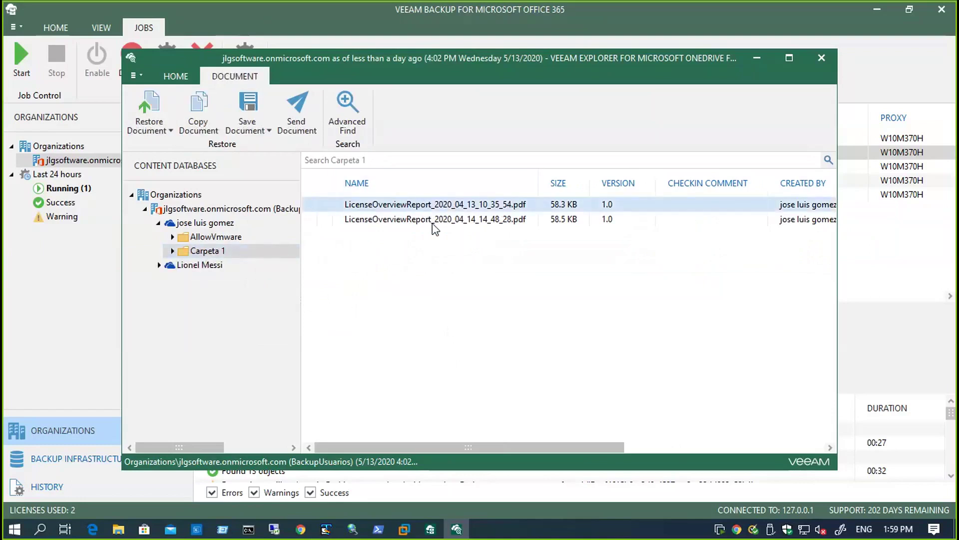
pyautogui.keyDown('shift'); pyautogui.click(433, 221); pyautogui.keyUp('shift')
pyautogui.rightClick(432, 221)
pyautogui.moveTo(394, 307)
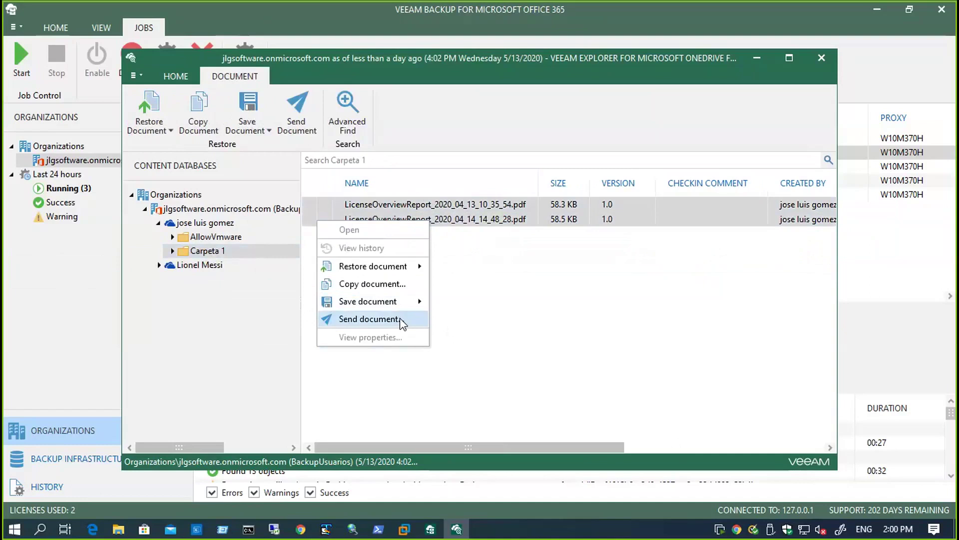
pyautogui.click(227, 224)
pyautogui.click(226, 222)
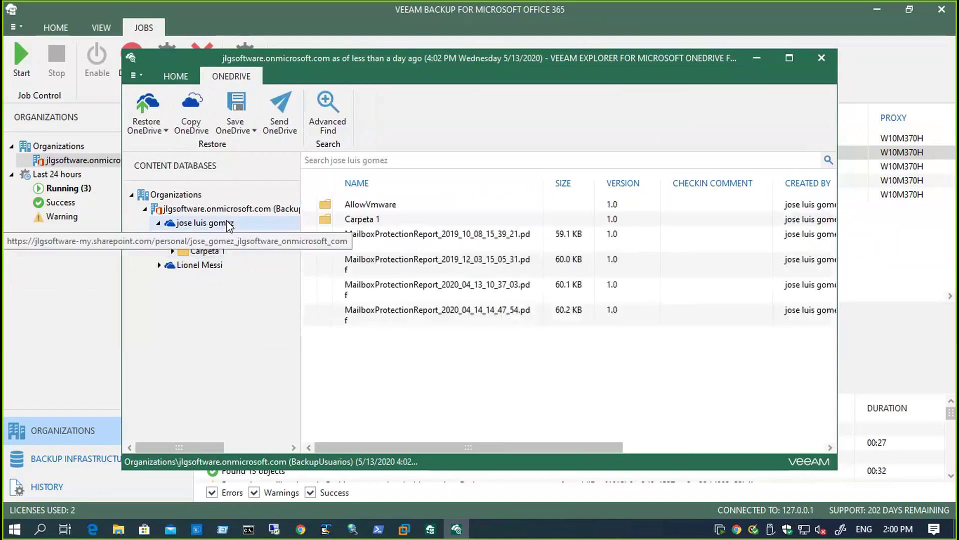
# - List the second user's OneDrive and inspect its Restore OneDrive and Save OneDrive submenus
pyautogui.click(192, 266)
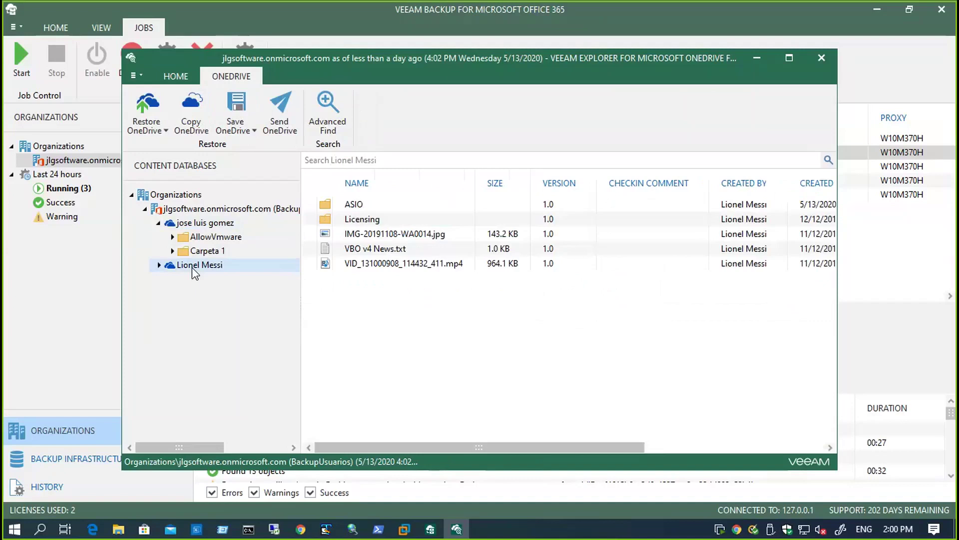
pyautogui.rightClick(191, 268)
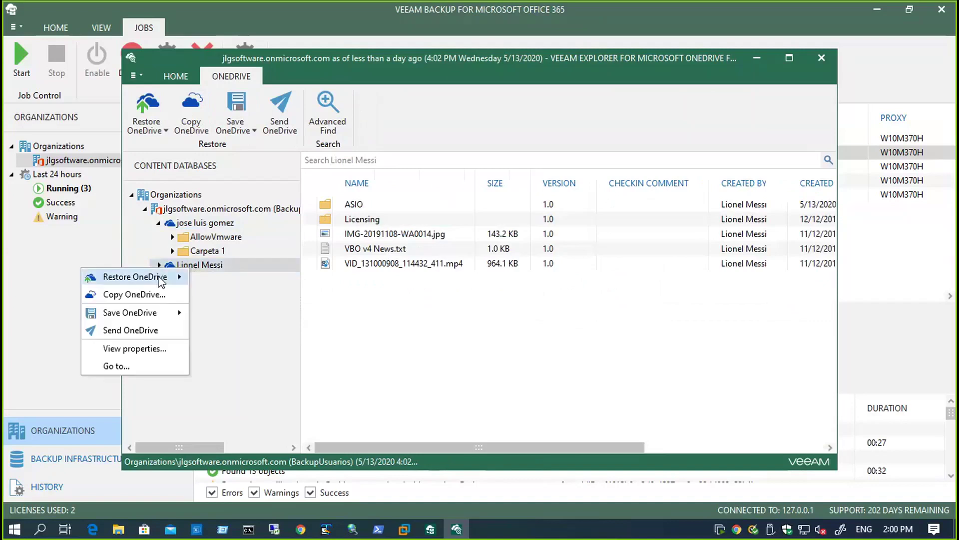
pyautogui.moveTo(161, 281)
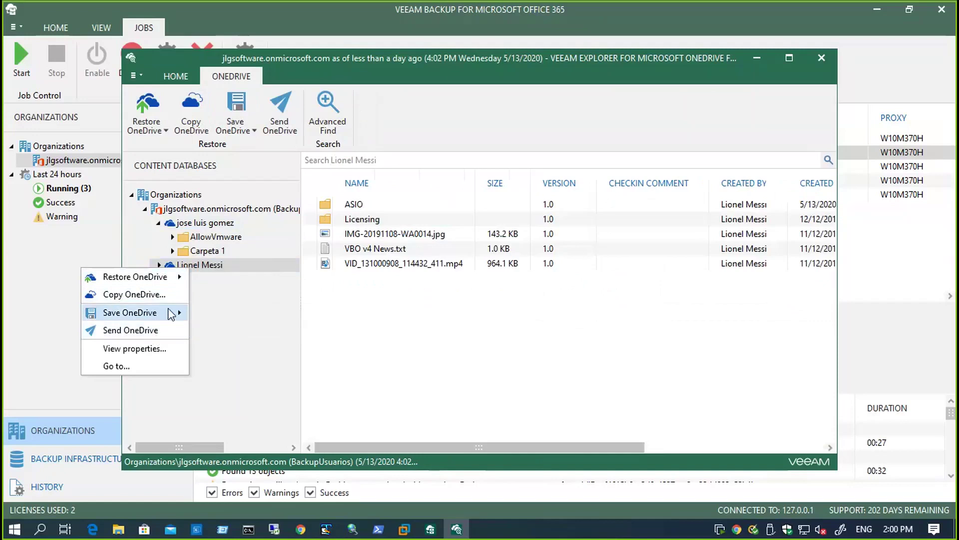
pyautogui.moveTo(171, 315)
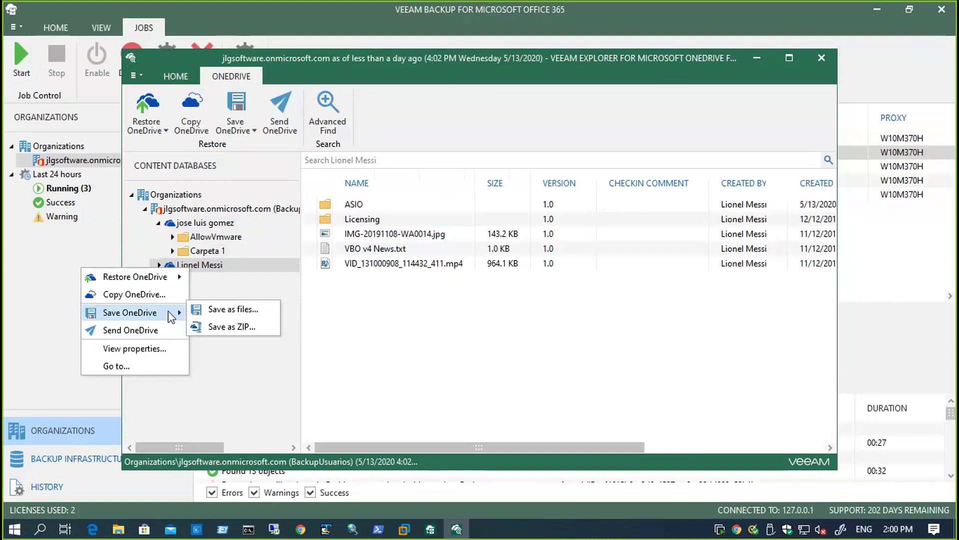
pyautogui.click(822, 60)
# - Close the OneDrive Explorer and explore BackupUsuarios' Exchange backup as of May 12, 2020, 4:00 PM
pyautogui.click(822, 59)
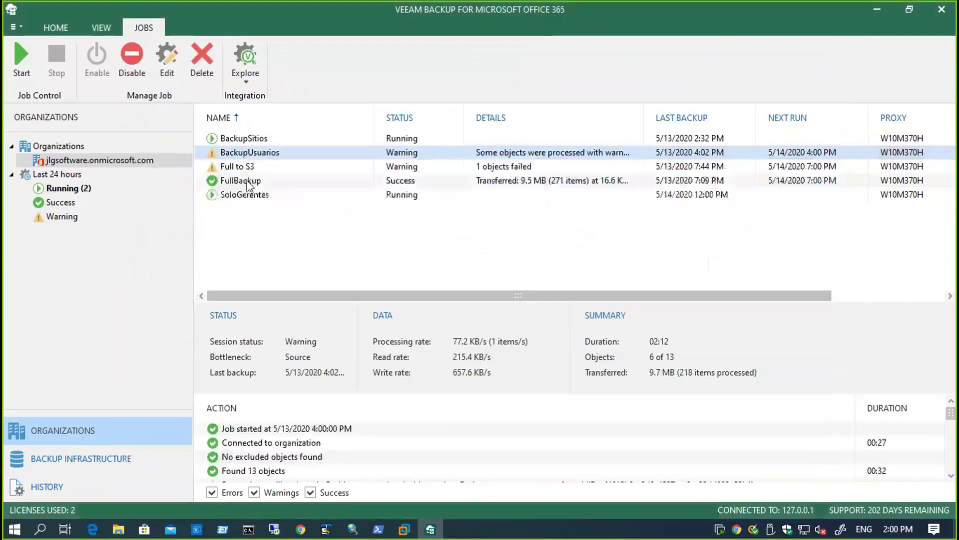
pyautogui.rightClick(257, 152)
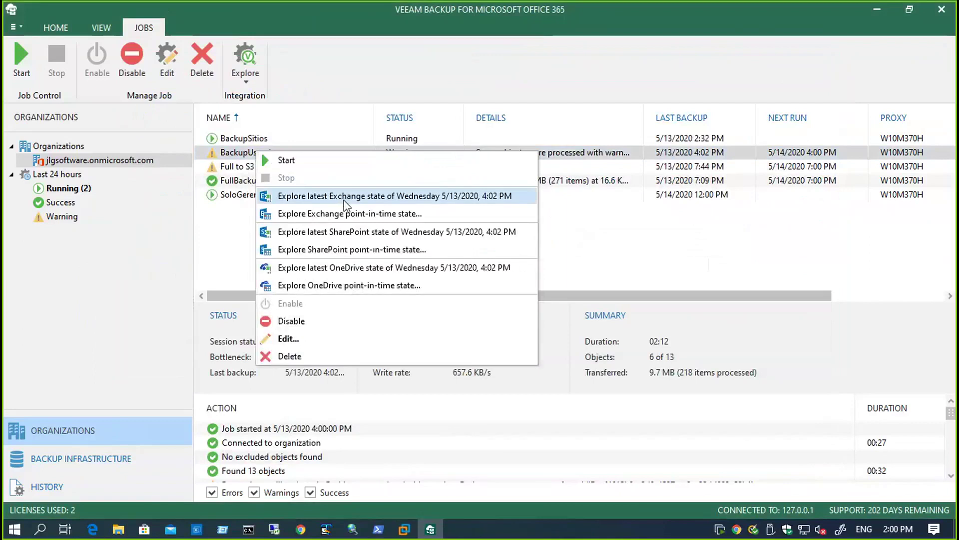
pyautogui.click(348, 218)
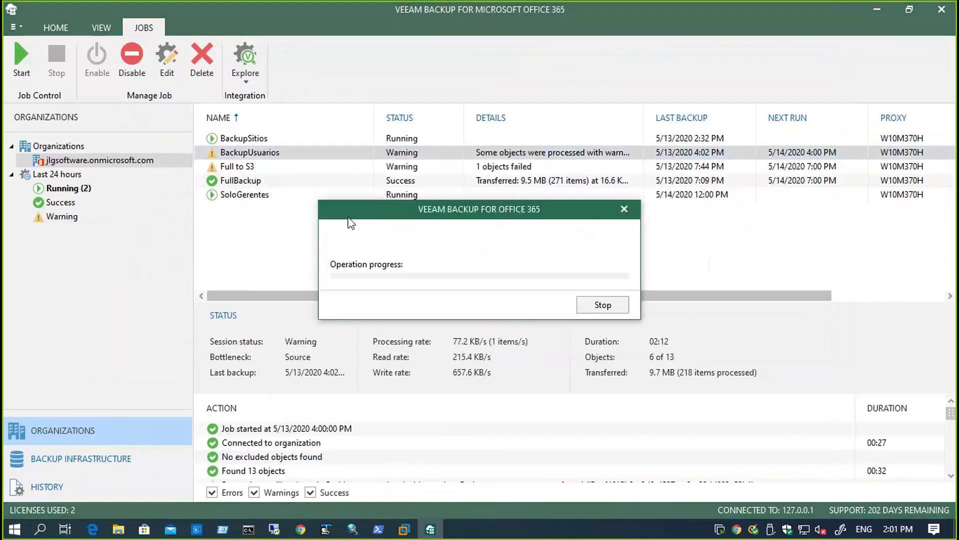
pyautogui.click(364, 205)
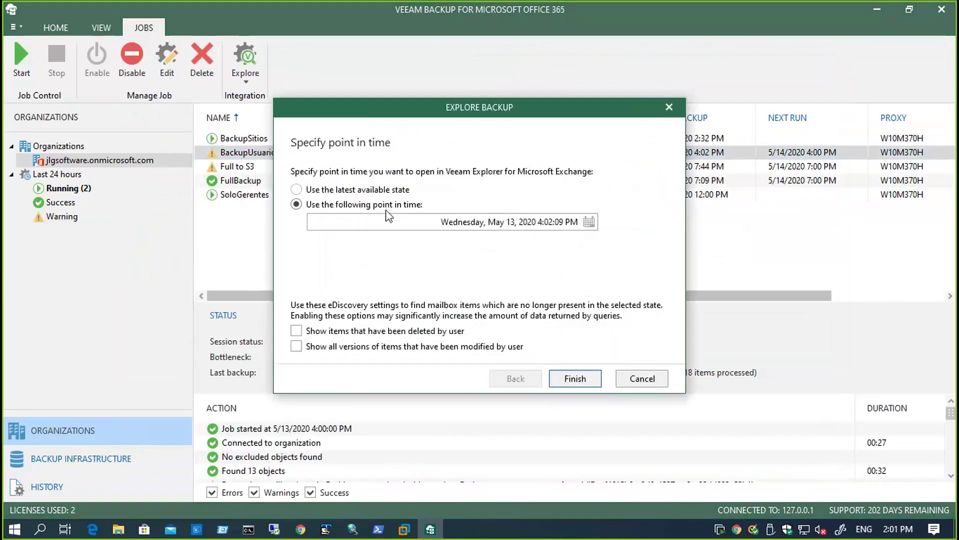
pyautogui.click(589, 222)
pyautogui.click(520, 298)
pyautogui.click(572, 378)
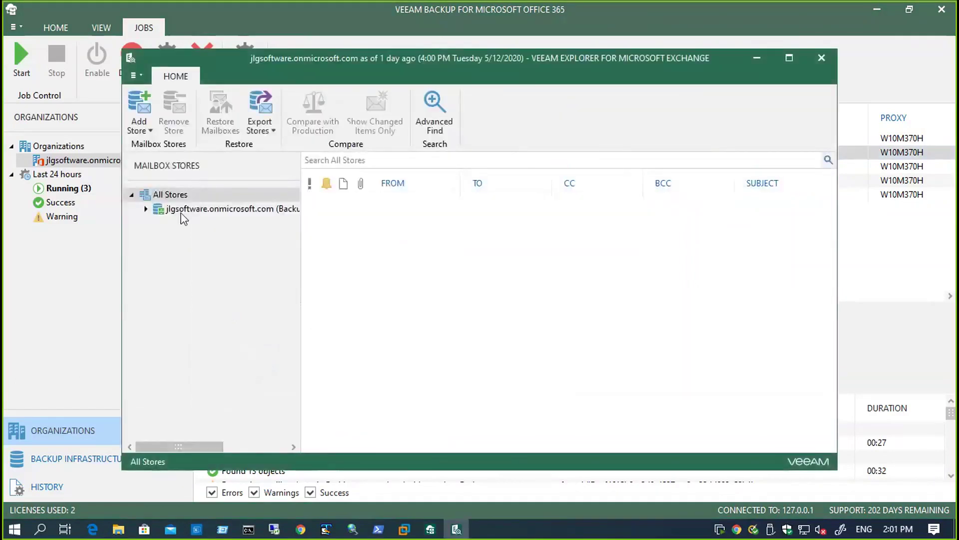
# - Expand the organisation and the second user's mailbox, then view the backed-up Inbox messages
pyautogui.click(146, 209)
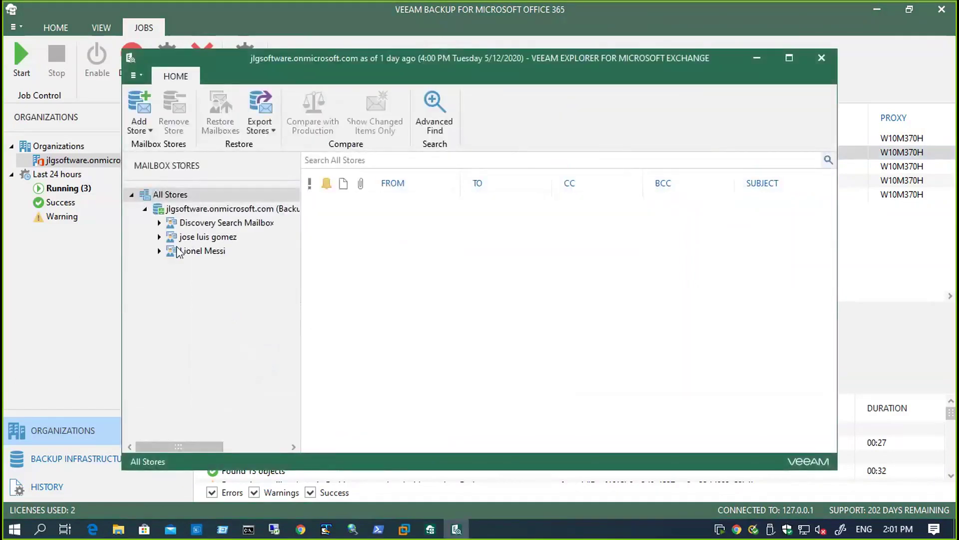
pyautogui.click(159, 251)
pyautogui.click(190, 250)
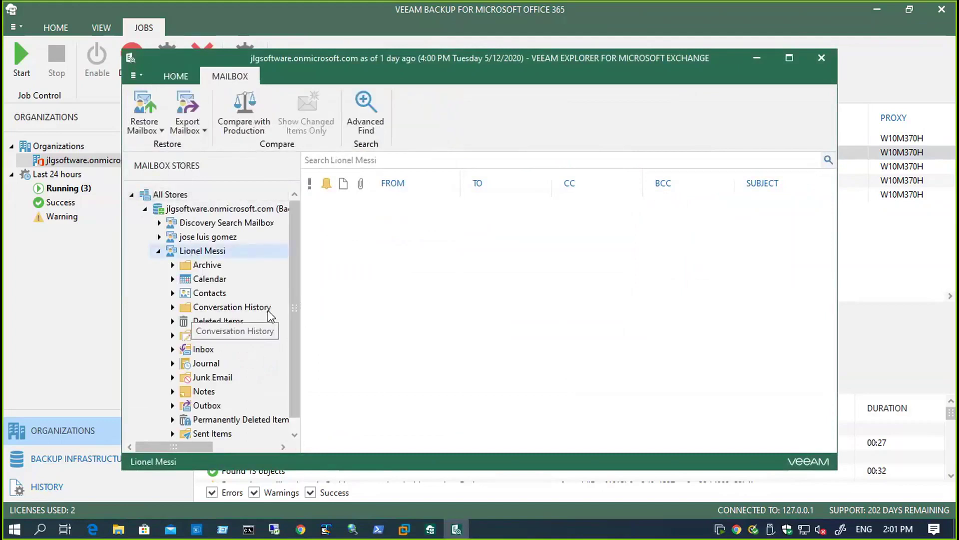
pyautogui.click(203, 349)
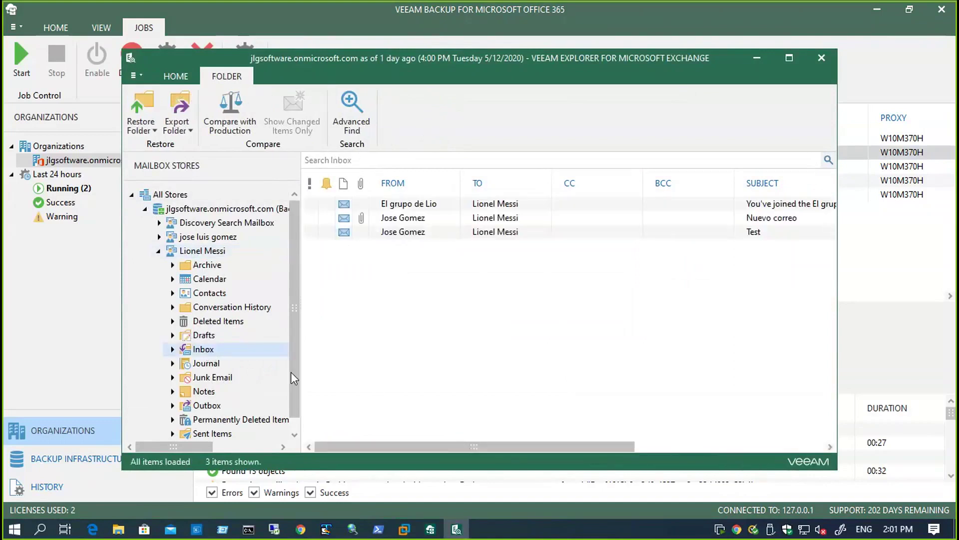
pyautogui.scroll(-1, 291, 372)
# - Review the backed-up Sent Items, Calendar and Contacts, then close the Exchange explorer
pyautogui.click(212, 420)
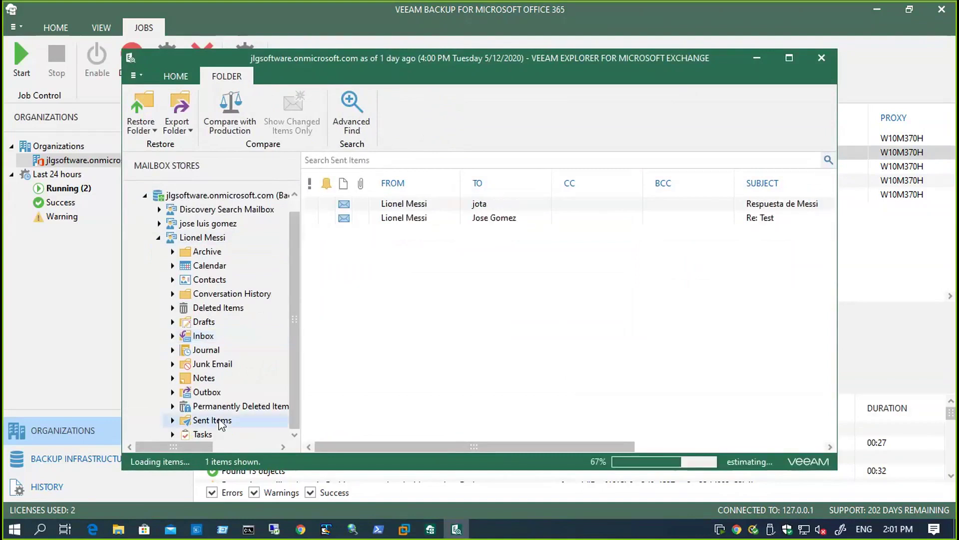
pyautogui.click(210, 270)
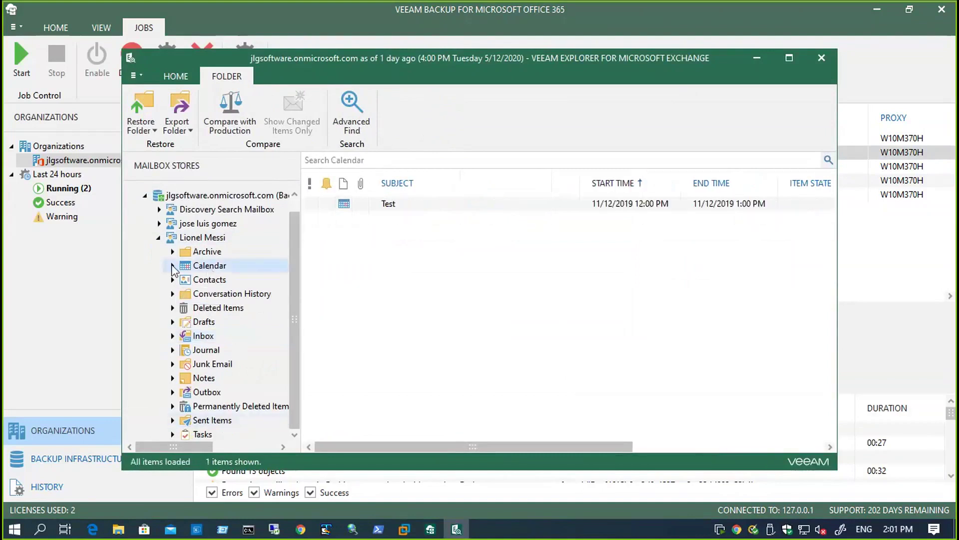
pyautogui.click(172, 265)
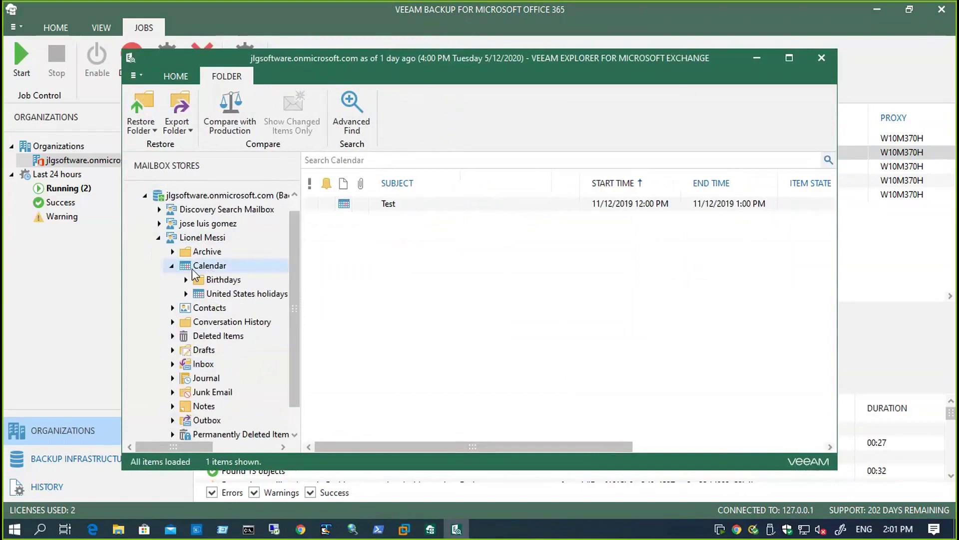
pyautogui.click(212, 313)
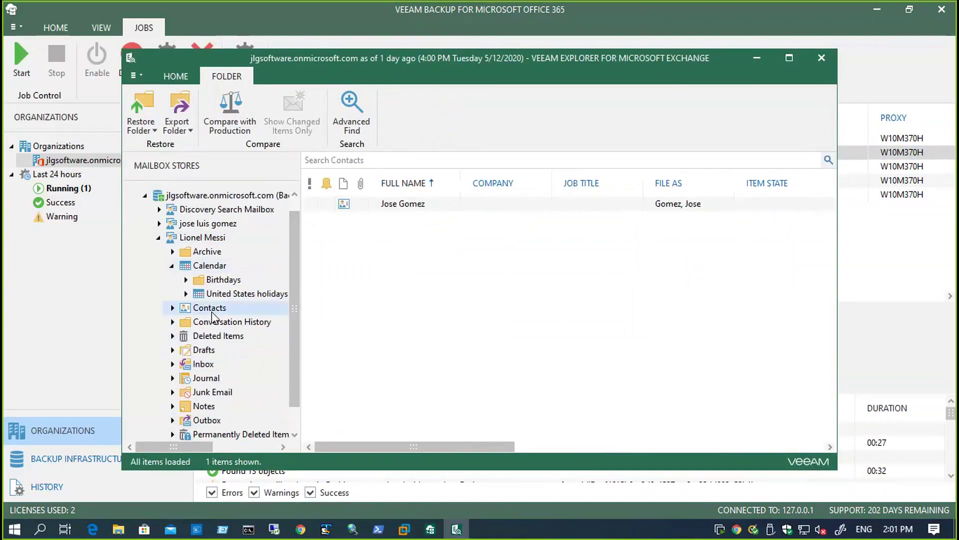
pyautogui.click(822, 58)
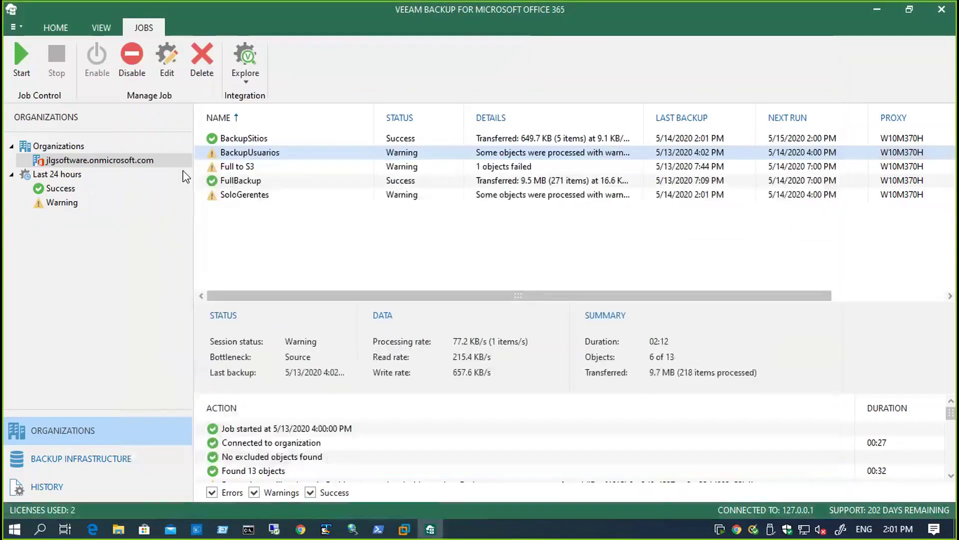
# - Explore the BackupUsuarios job's latest Exchange state from 4:02 PM 5/13/2020
pyautogui.rightClick(238, 151)
pyautogui.click(289, 198)
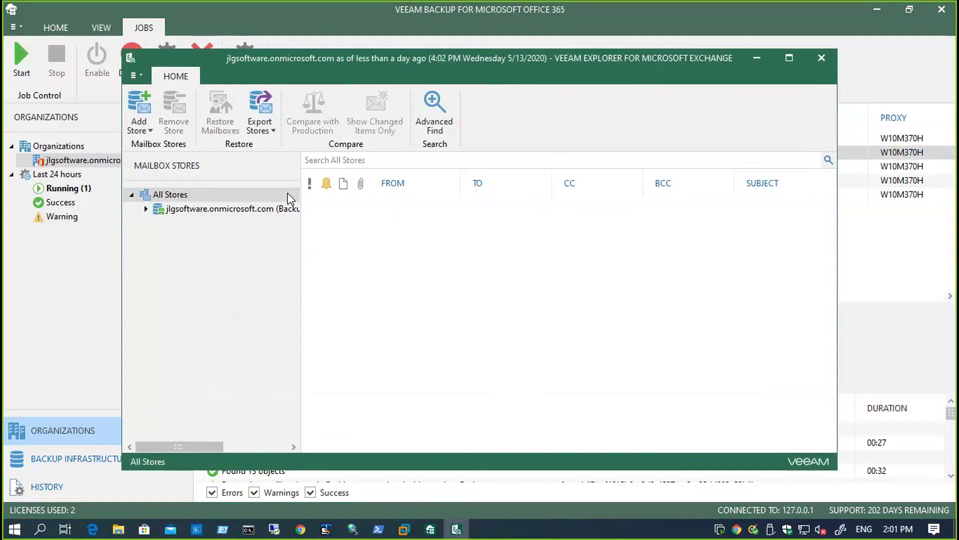
# - Expand the second user's 5/13/2020 mailbox, view Calendar and Contacts, then show its Restore and Export to .pst options
pyautogui.click(145, 209)
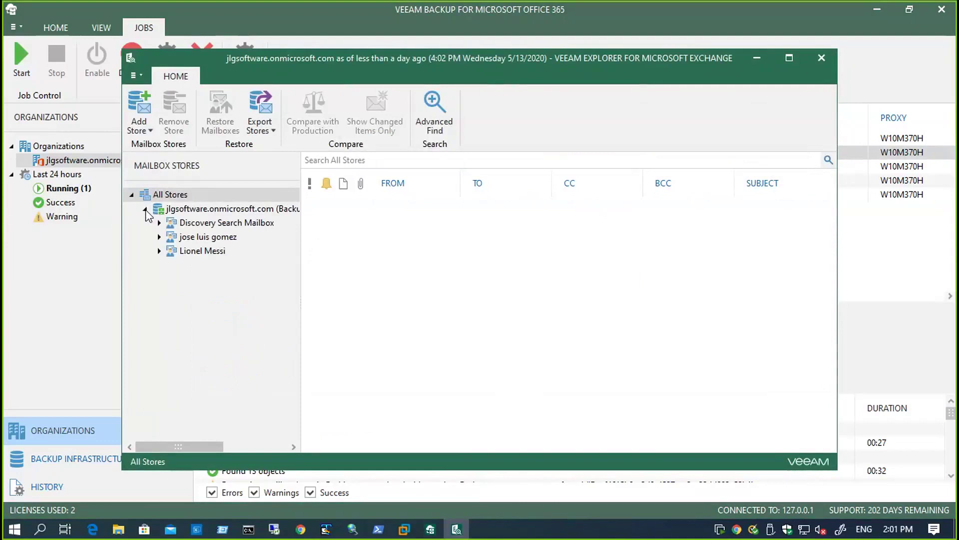
pyautogui.click(159, 251)
pyautogui.click(209, 279)
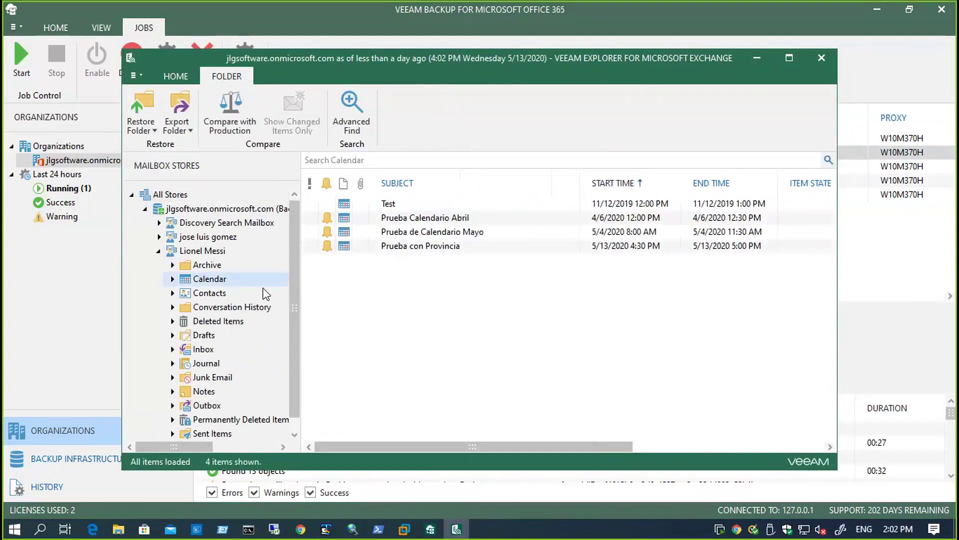
pyautogui.click(211, 294)
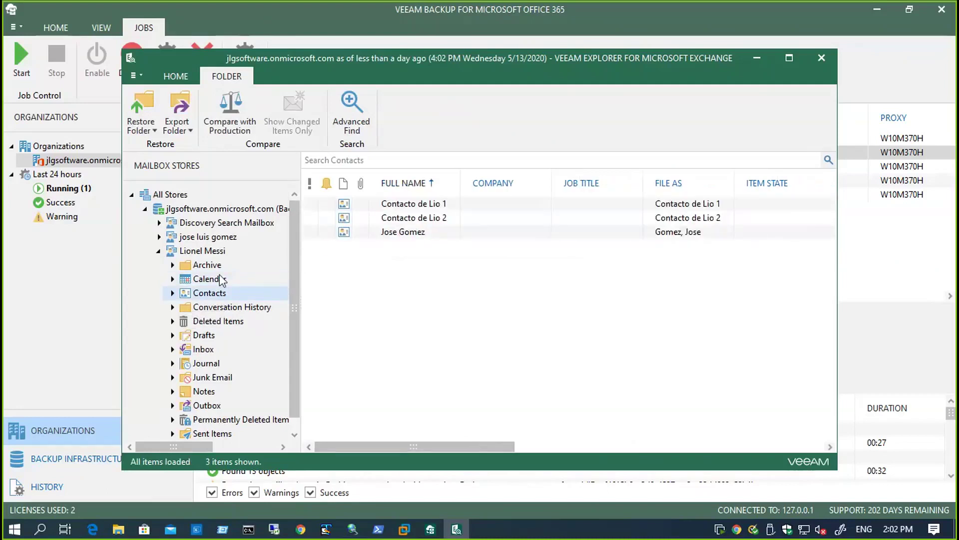
pyautogui.click(226, 253)
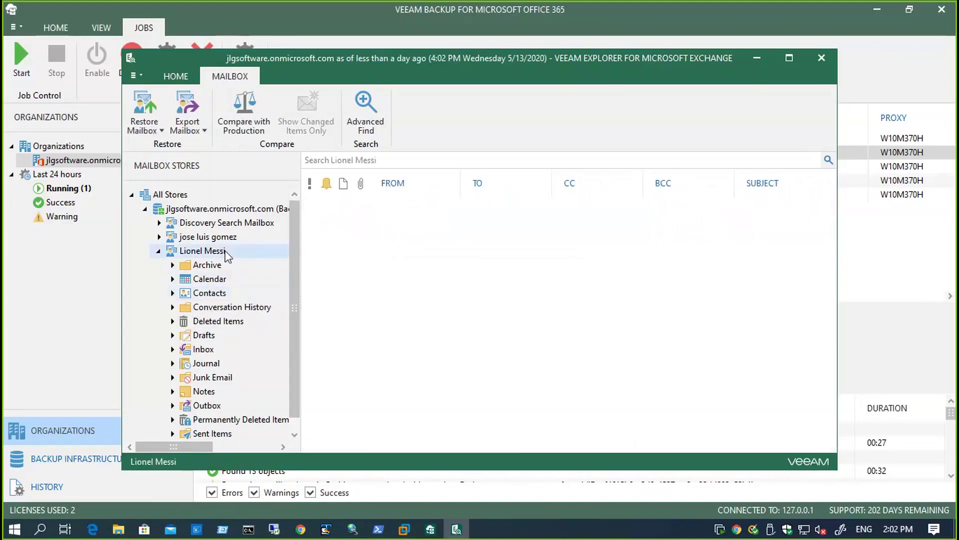
pyautogui.rightClick(226, 251)
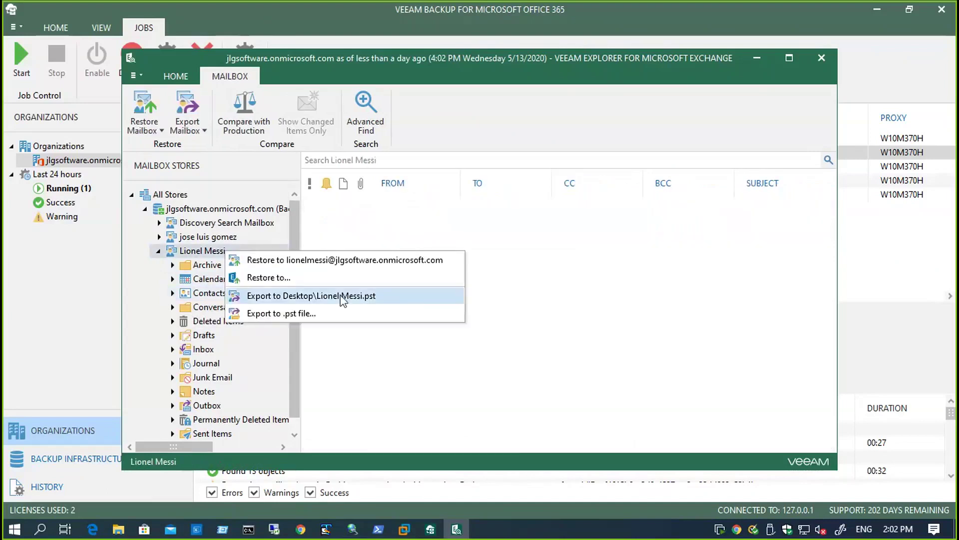